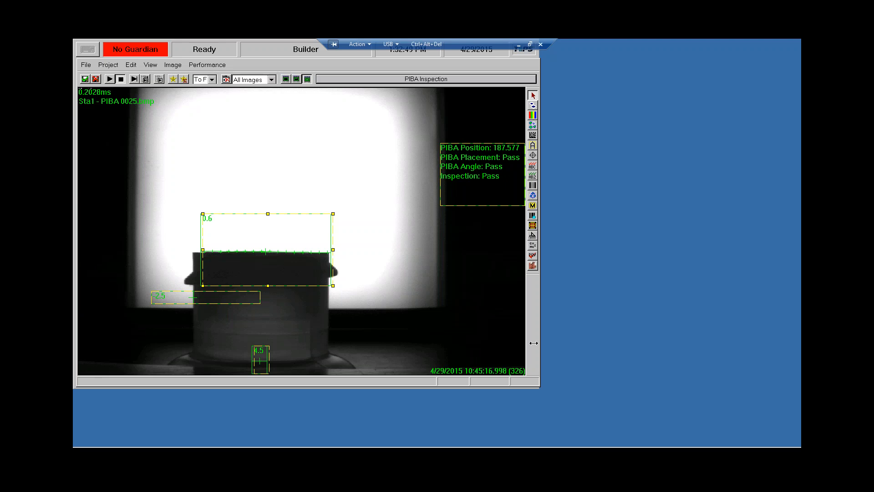
Select the inspection results text box in the image and run the inspection once
left_click(467, 176)
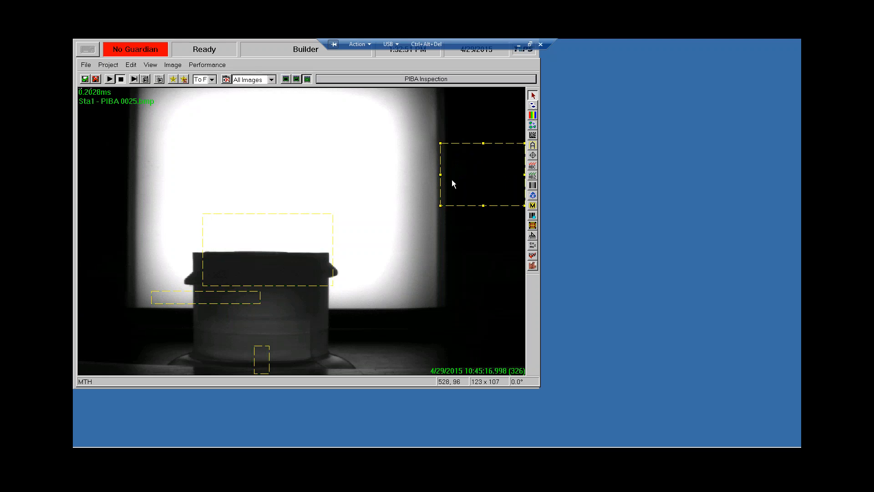
left_click(134, 79)
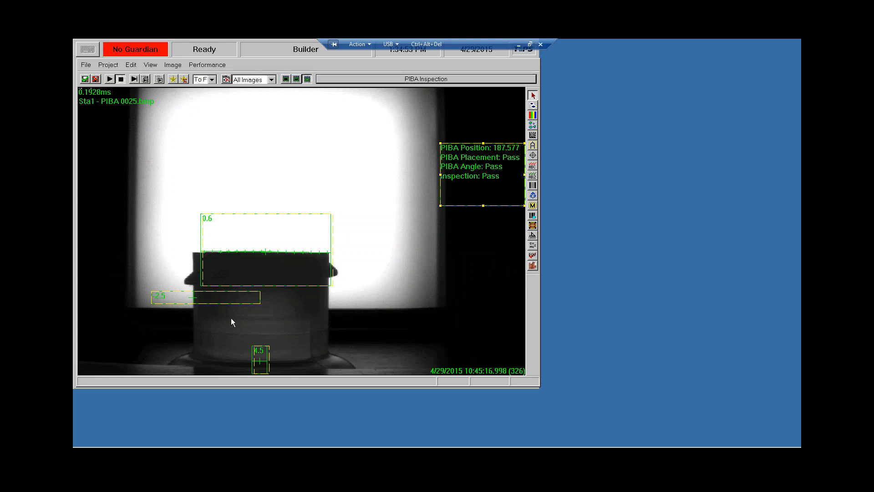
Shift the CPV edge tool slightly to the left over the cap's upper edge and open its properties clear of the tool
left_click(251, 278)
left_click_drag(247, 278, 243, 278)
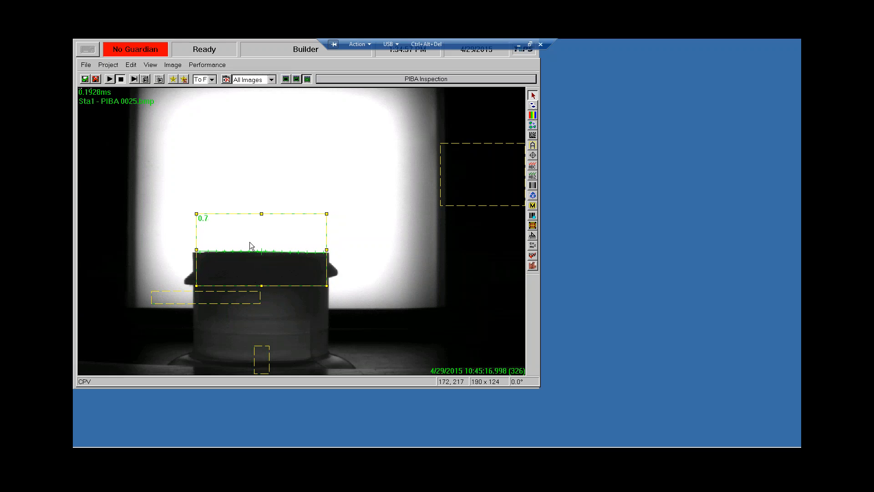
double_click(265, 238)
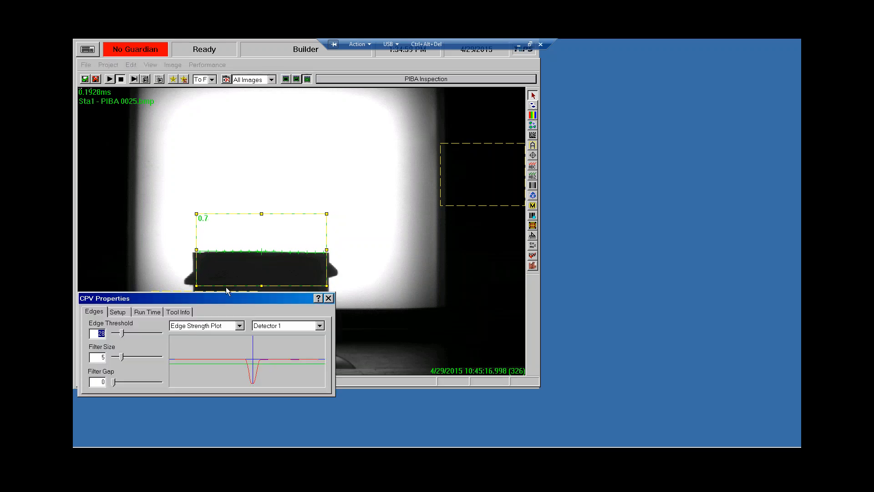
left_click_drag(236, 302, 302, 114)
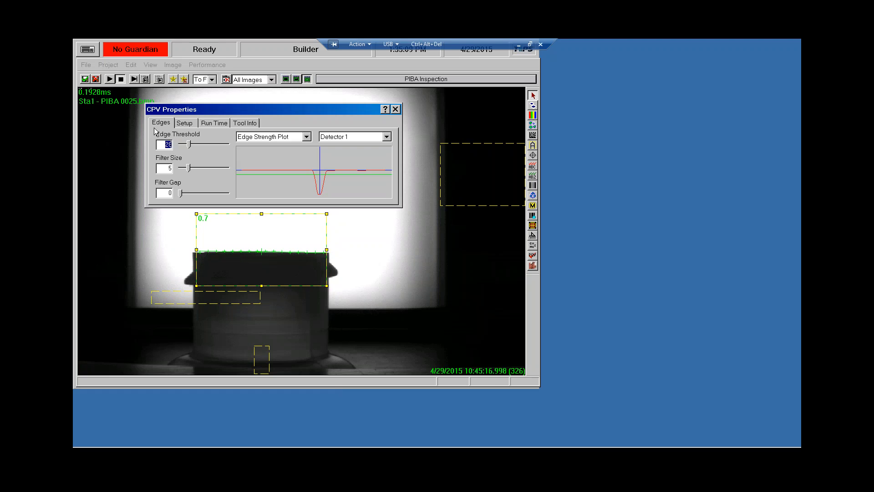
Examine the CPV tool's detector setup and its available edge polarity choices
left_click(189, 124)
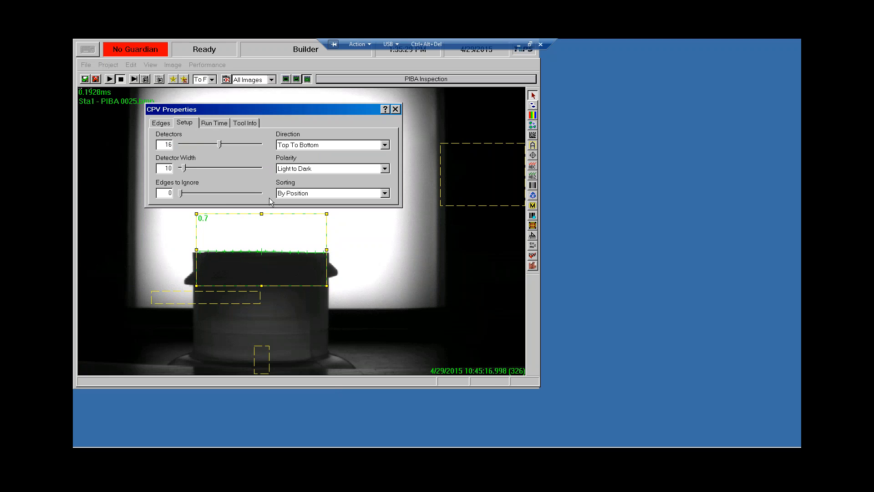
left_click(327, 167)
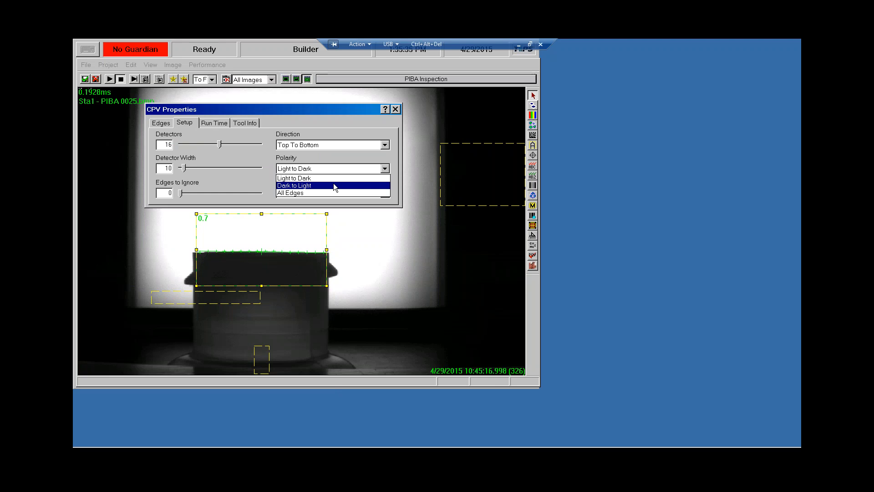
left_click(324, 153)
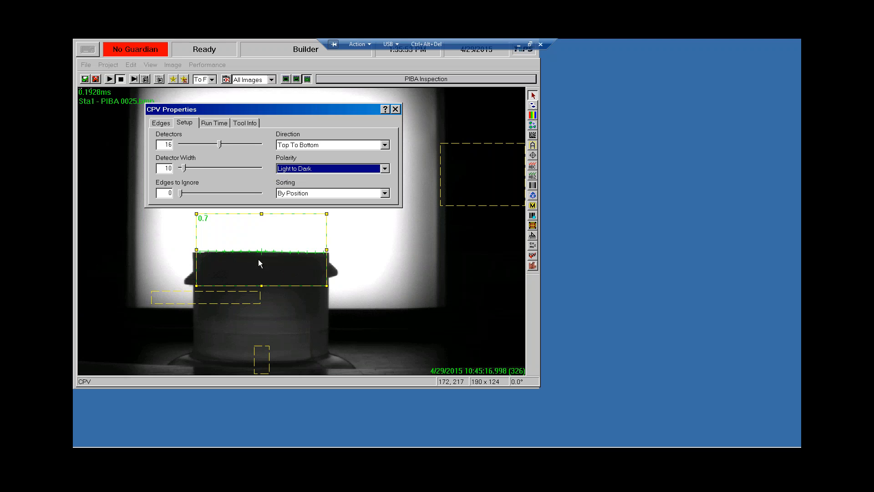
Try the Bottom To Top scan direction on the CPV tool and restore Top To Bottom
left_click(313, 145)
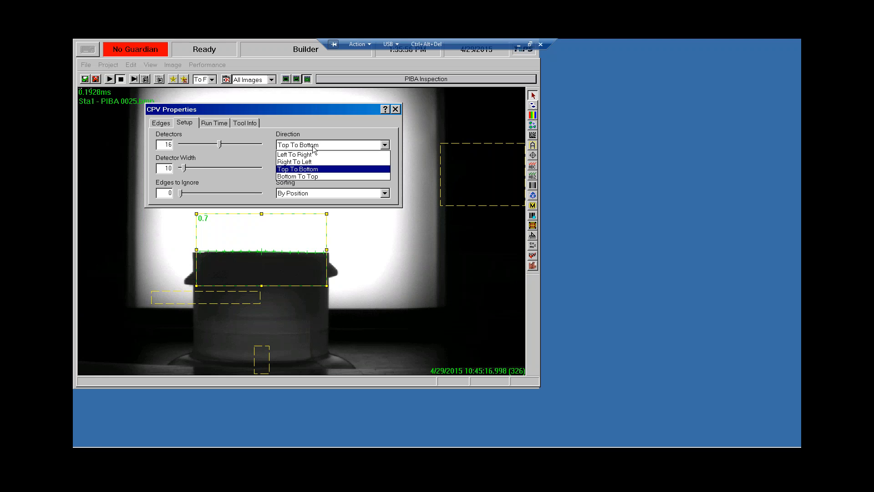
left_click(316, 174)
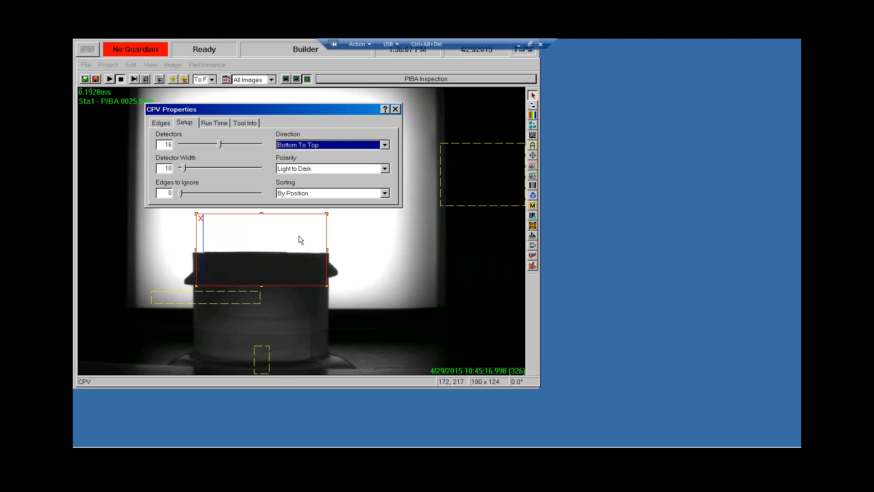
left_click(345, 146)
left_click(336, 170)
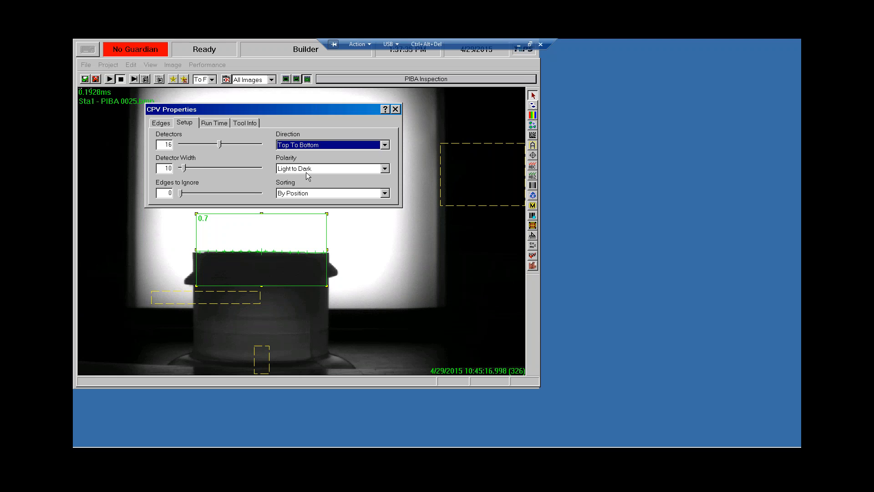
Examine the edge sorting choices of the CPV tool, keeping By Position
left_click(357, 194)
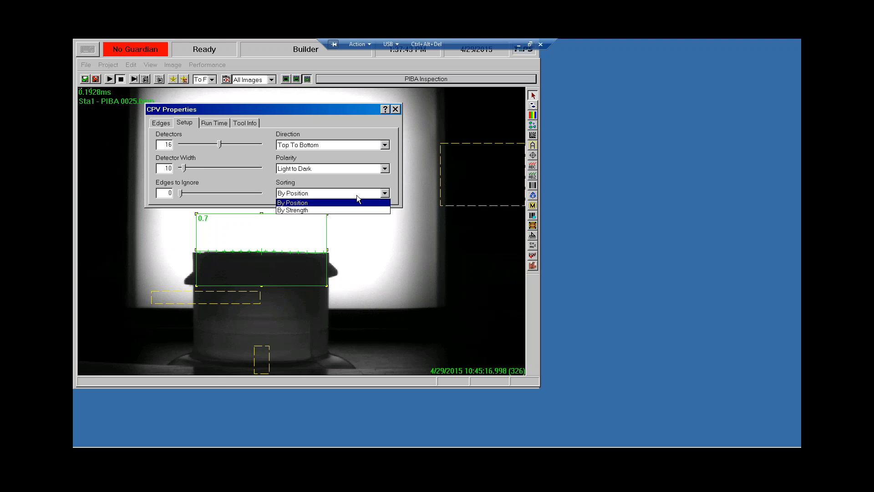
left_click(356, 195)
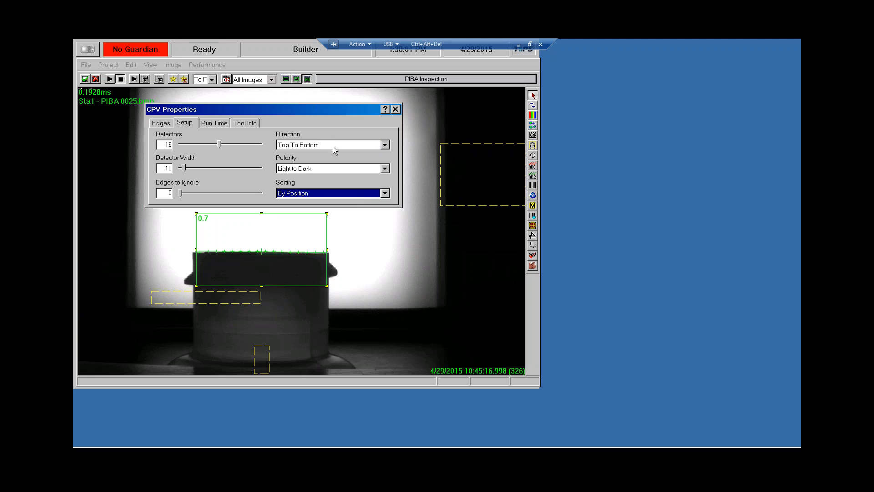
left_click(353, 195)
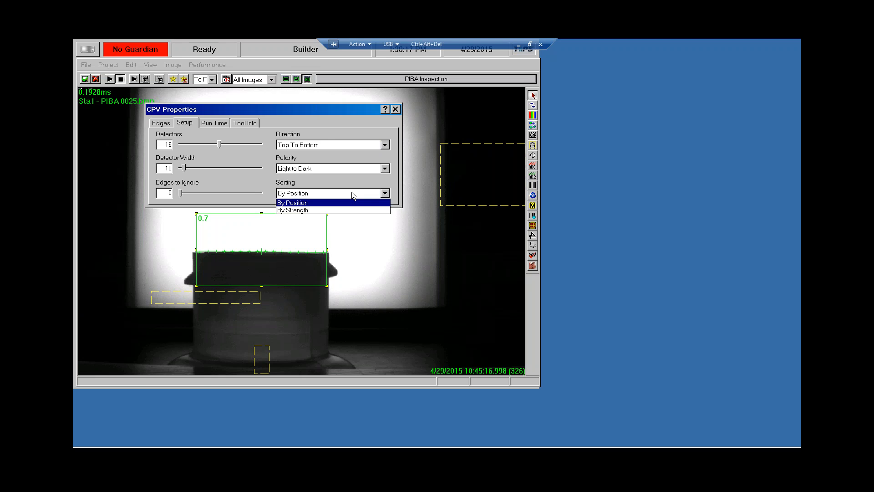
left_click(351, 192)
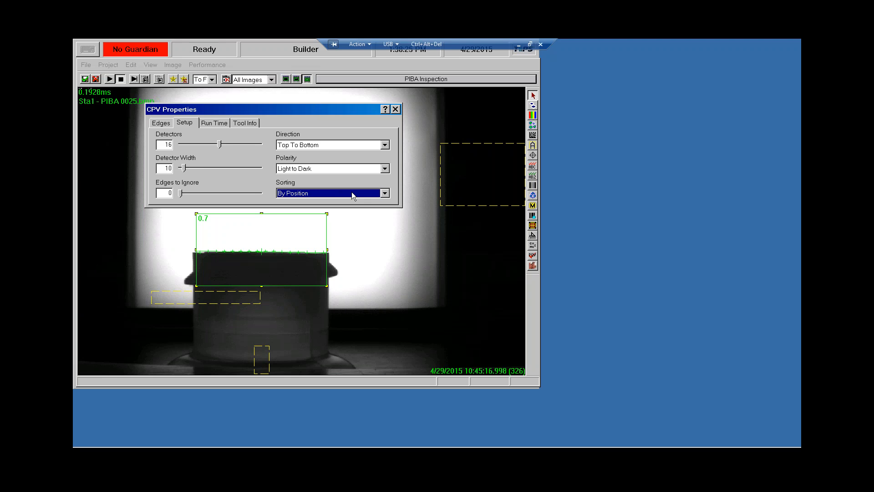
left_click(352, 192)
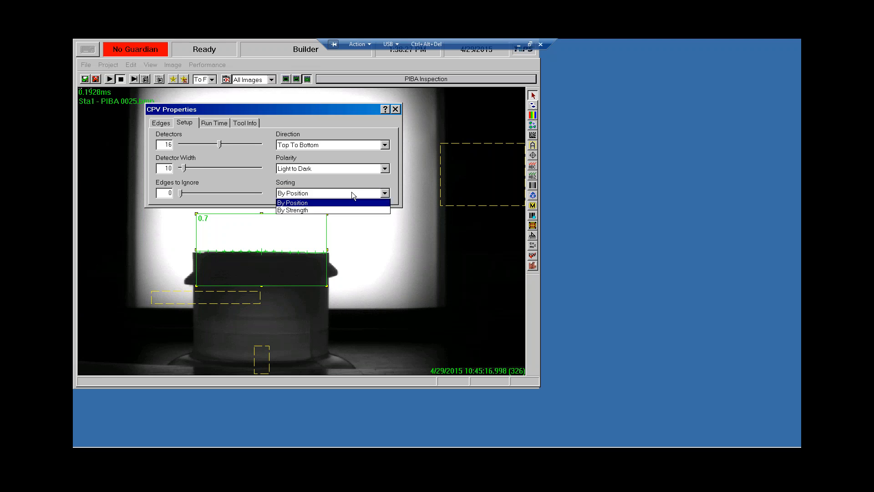
left_click(352, 192)
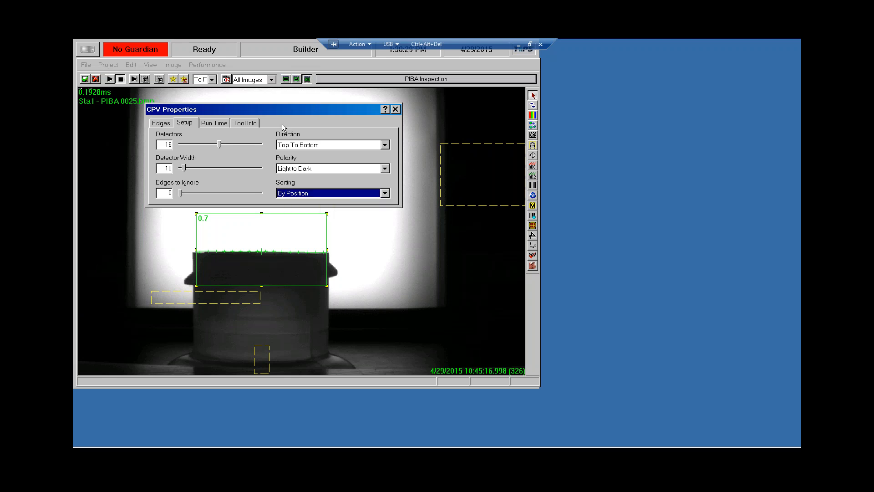
Compare the setup of the CPV_Ref and CPV_Bottle tools with that of the CPV tool over the cap
left_click_drag(297, 107, 326, 109)
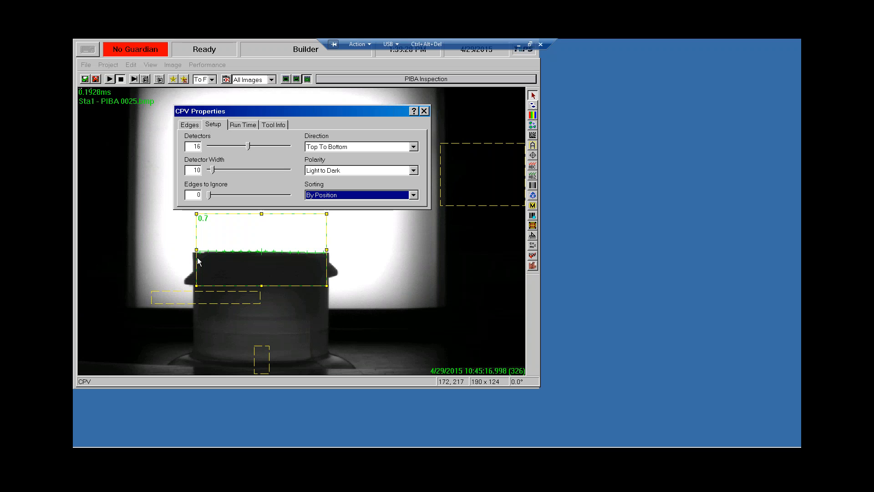
left_click(217, 301)
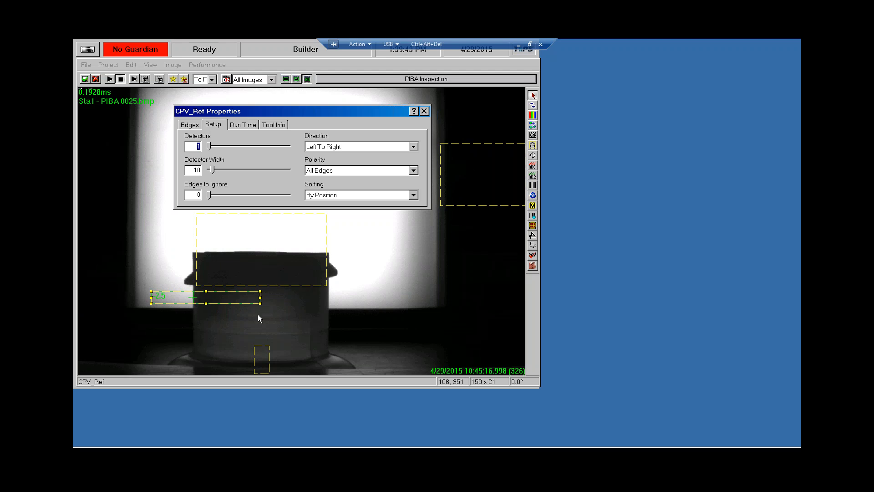
left_click(265, 360)
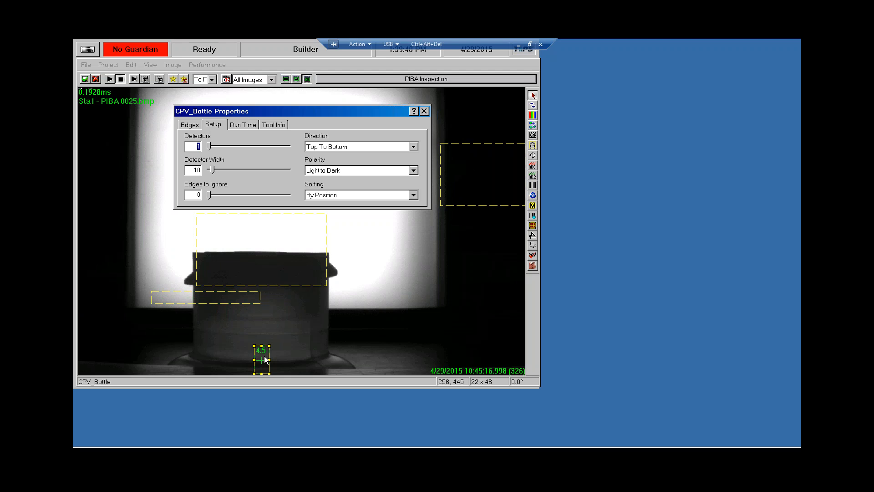
left_click(252, 239)
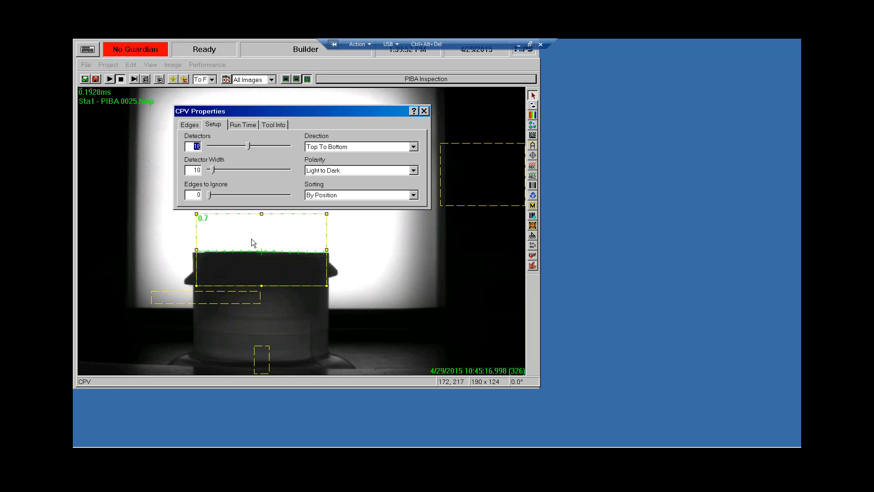
Preview the CPV tool's detectors, try ignoring 1 edge, and restore Edges to Ignore to 0
left_click(213, 171)
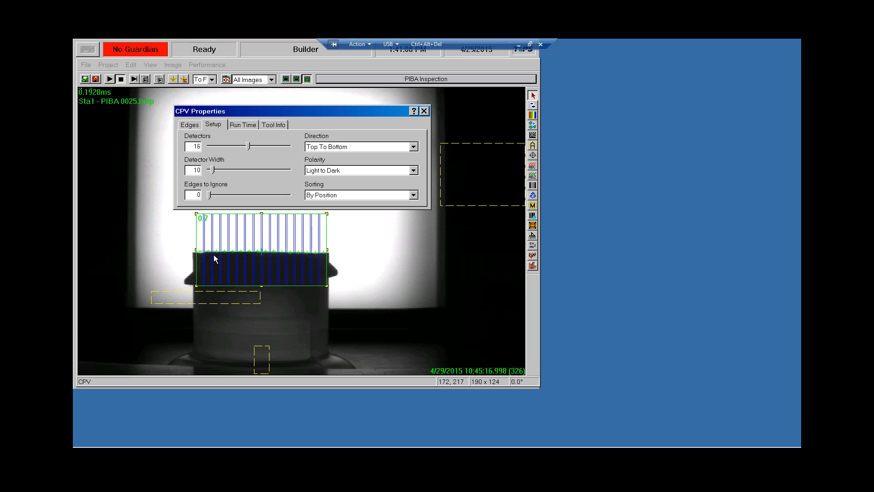
left_click(210, 194)
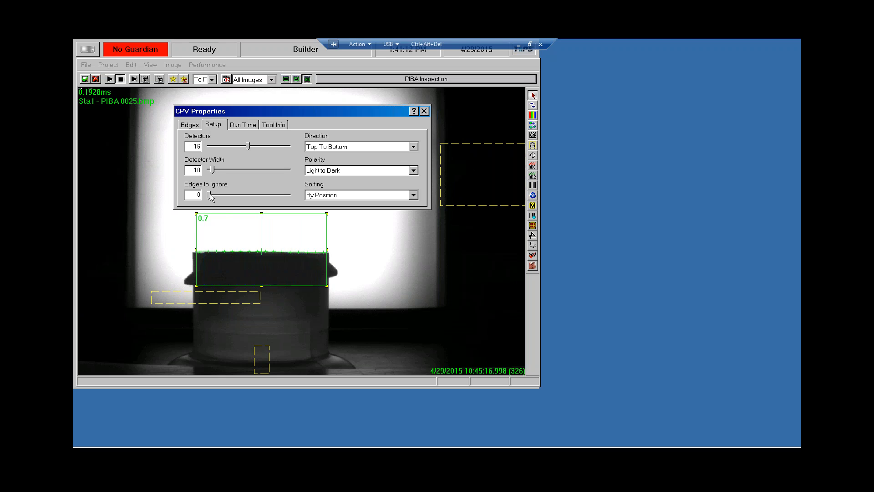
key("Right")
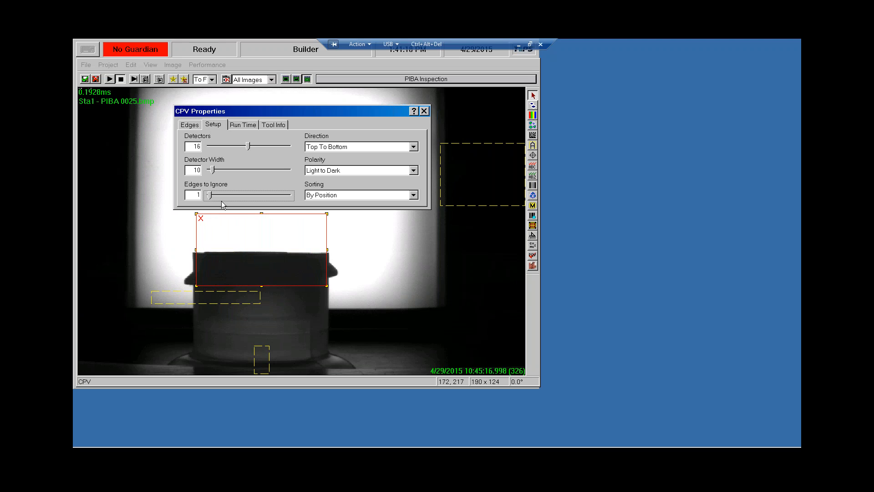
key("Left")
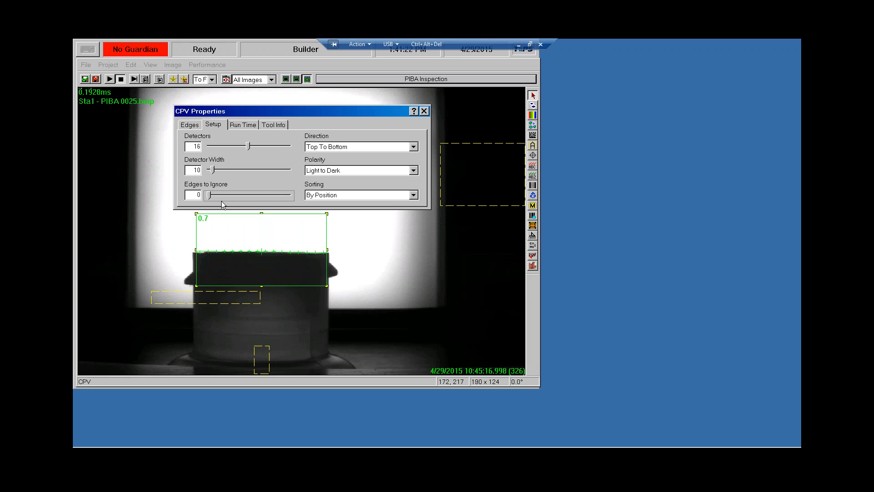
Review the CPV tool's sorting choice and view the edge strength plot for Detector 1
left_click(373, 197)
left_click(372, 197)
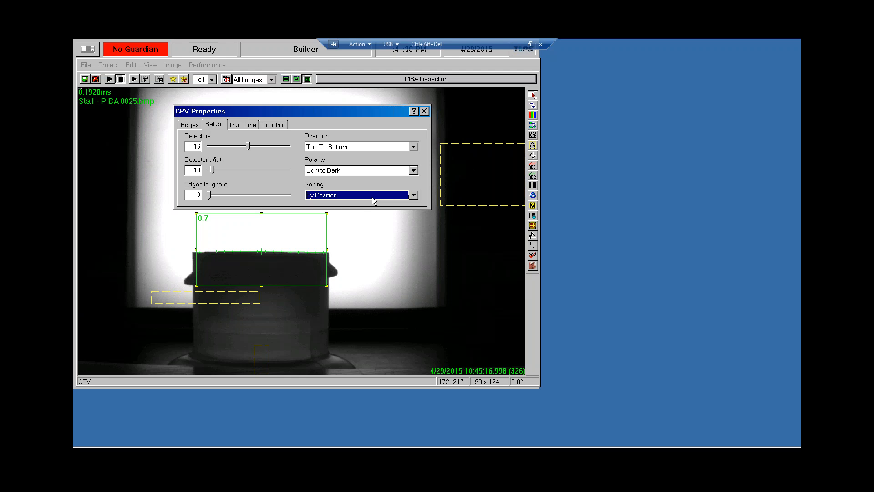
left_click(195, 126)
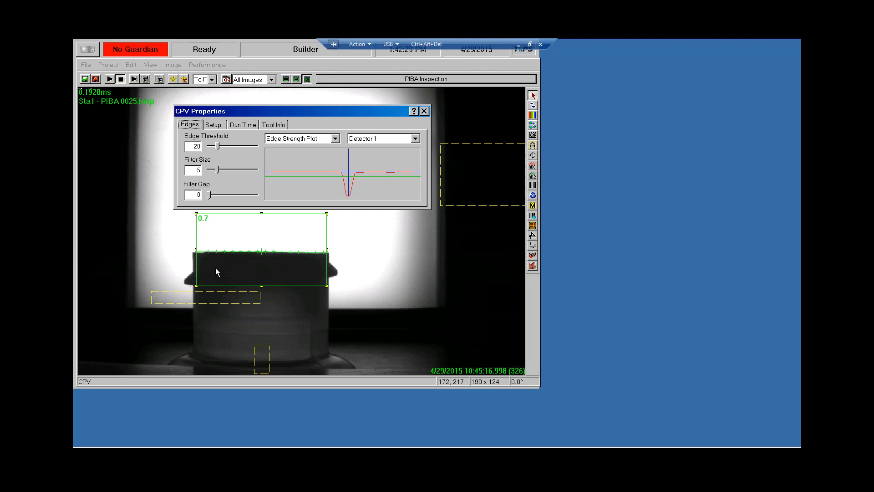
left_click(396, 138)
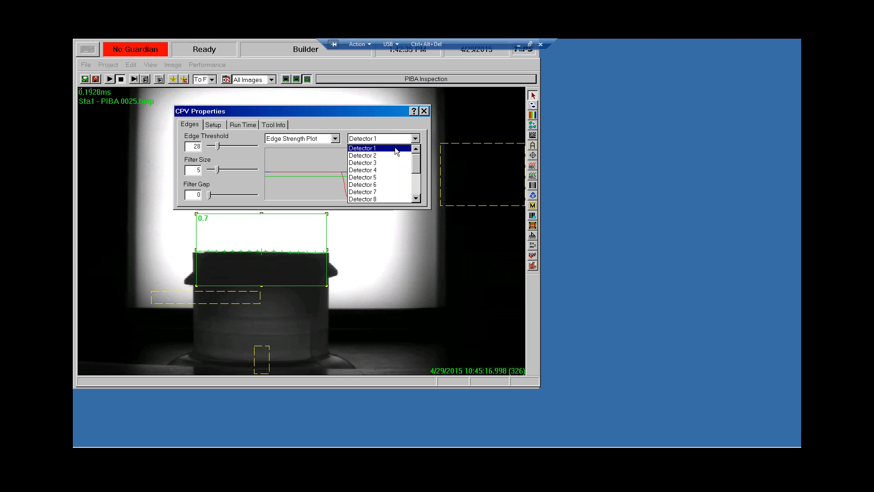
left_click(394, 148)
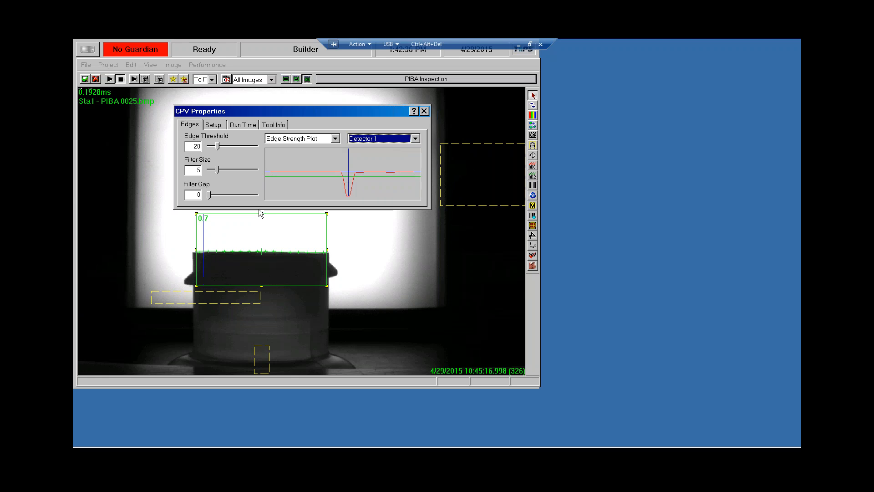
left_click(202, 220)
Try raising the CPV tool's edge threshold to 120 on the Detector 1 edge strength plot
left_click(217, 146)
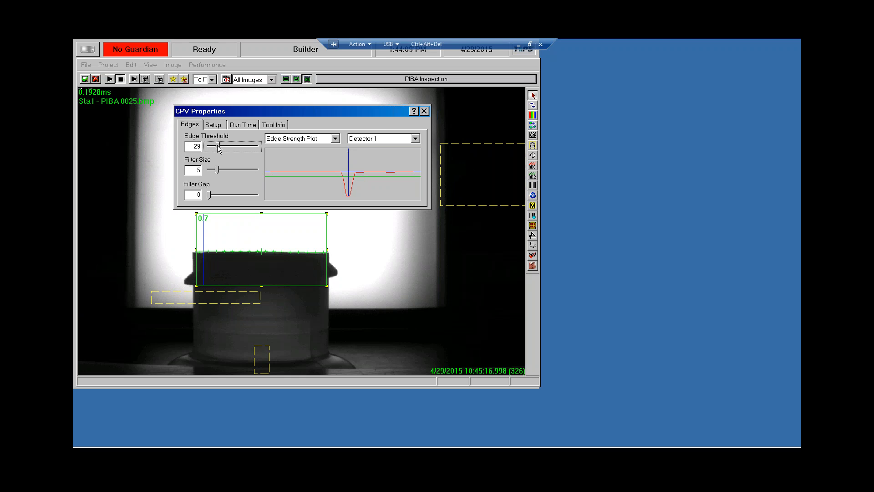
key("Right")
key("Right")
key("Right")
key("Right")
key("Right")
key("Right")
key("Right")
key("Right")
key("Right")
key("Right")
key("Right")
key("Right")
key("Right")
key("Right")
key("Right")
key("Right")
key("Right")
key("Right")
key("Right")
key("Right")
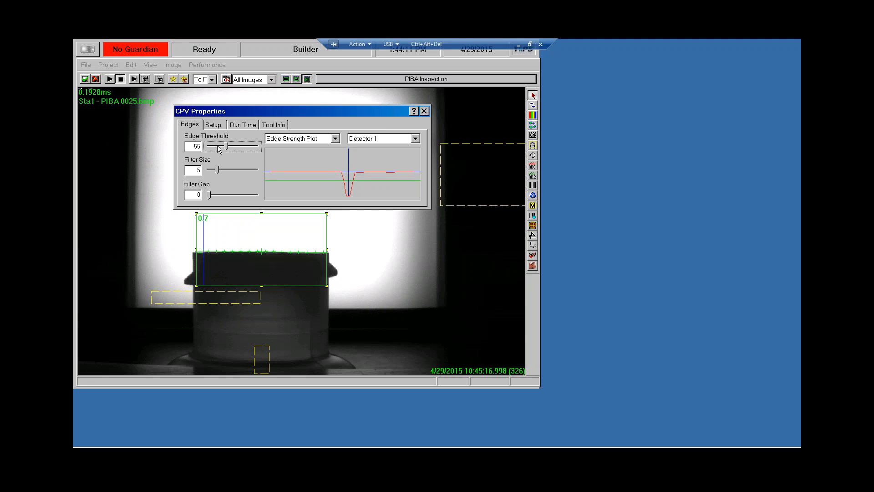
key("Right")
key("Right")
key("Right")
key("Right")
key("Right")
key("Right")
key("Right")
key("Right")
key("Right")
key("Right")
key("Right")
key("Right")
key("Right")
key("Right")
key("Right")
key("Right")
key("Right")
key("Right")
key("Right")
key("Right")
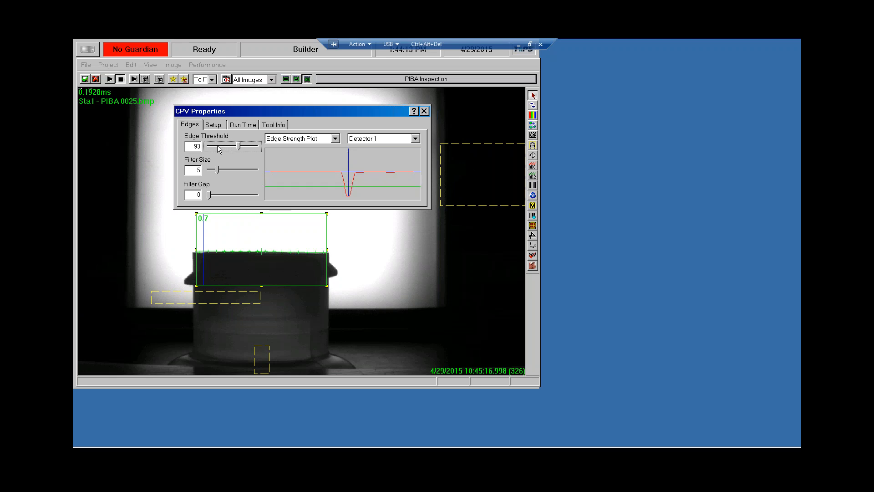
key("Right")
key("Right")
key("Right")
key("Right")
key("Right")
key("Right")
key("Right")
key("Right")
key("Right")
key("Right")
key("Right")
key("Right")
key("Right")
key("Right")
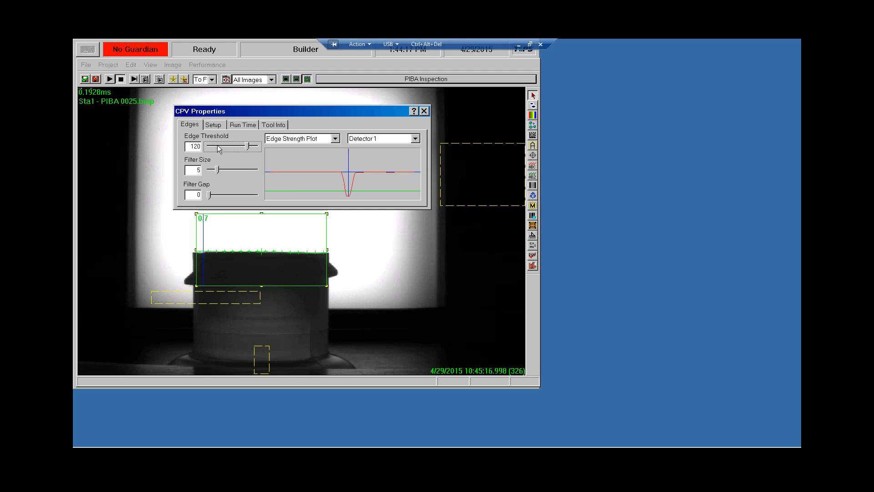
Bring the CPV tool's edge threshold back down to 28
key("Left")
key("Left")
key("Left")
key("Left")
key("Left")
key("Left")
key("Left")
key("Left")
key("Left")
key("Left")
key("Left")
key("Left")
key("Left")
key("Left")
key("Left")
key("Left")
key("Left")
key("Left")
key("Left")
key("Left")
key("Left")
key("Left")
key("Left")
key("Left")
key("Left")
key("Left")
key("Left")
key("Left")
key("Left")
key("Left")
key("Left")
key("Left")
key("Left")
key("Left")
key("Left")
key("Left")
key("Left")
key("Left")
key("Left")
key("Left")
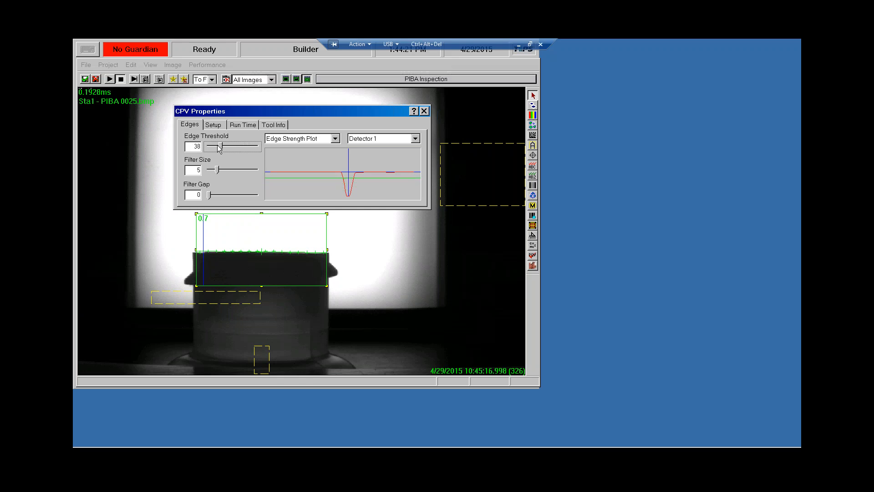
key("Left")
key("Left")
key("Left")
key("Left")
key("Left")
key("Left")
key("Left")
key("Left")
key("Left")
key("Left")
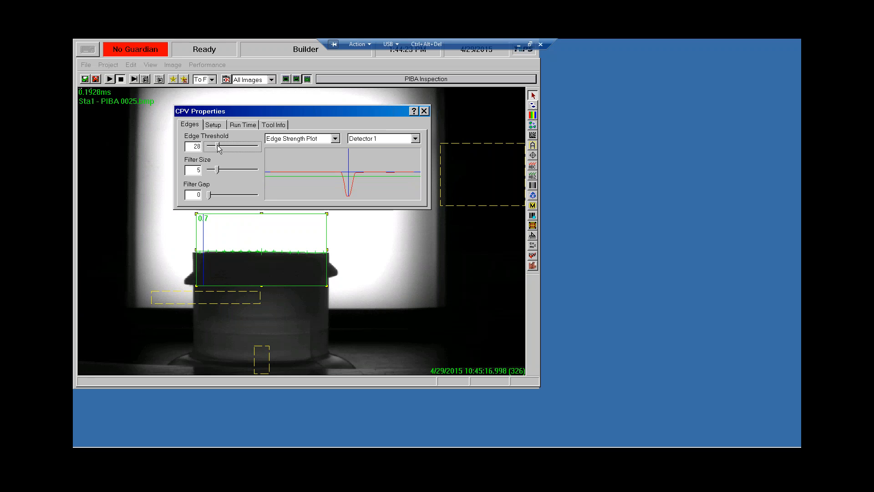
Try the All Edges polarity for the CPV tool on the edge strength plot, and restore polarity to Light to Dark
left_click(215, 123)
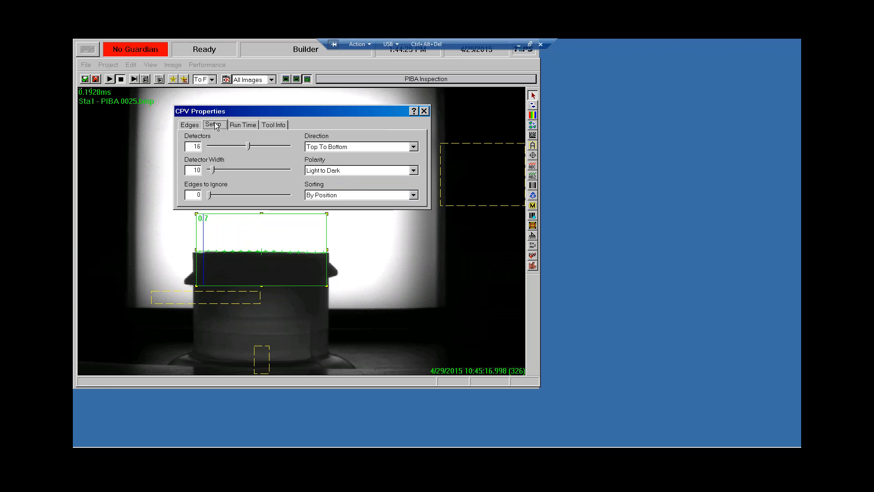
left_click(340, 170)
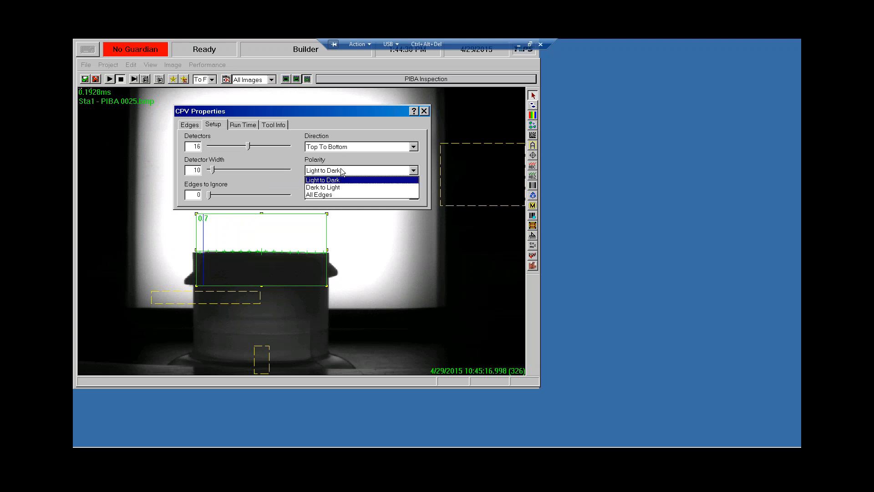
left_click(342, 195)
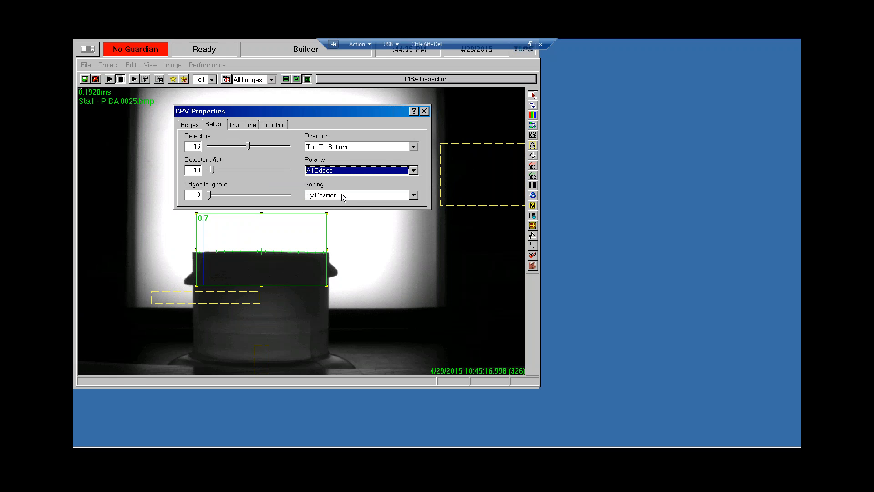
left_click(196, 125)
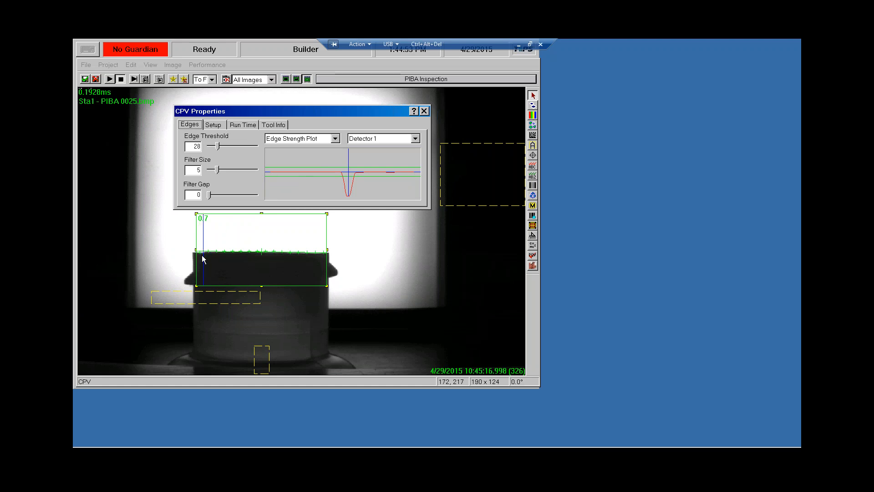
left_click(213, 125)
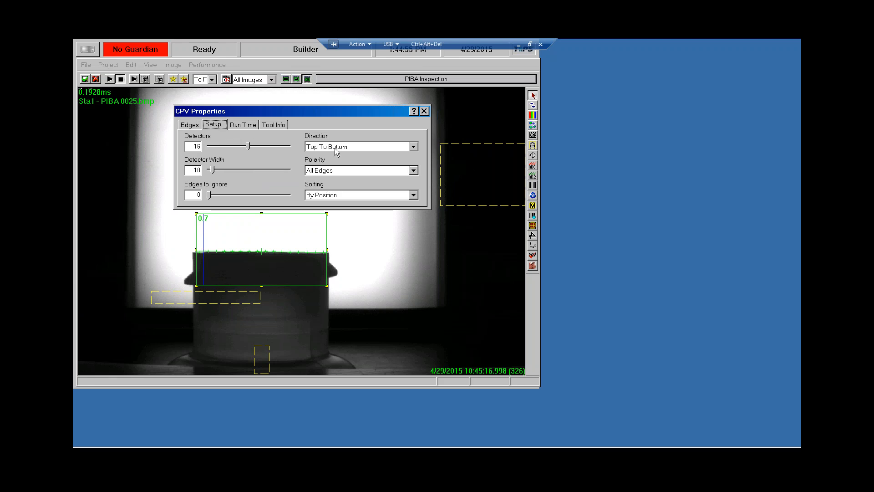
left_click(359, 171)
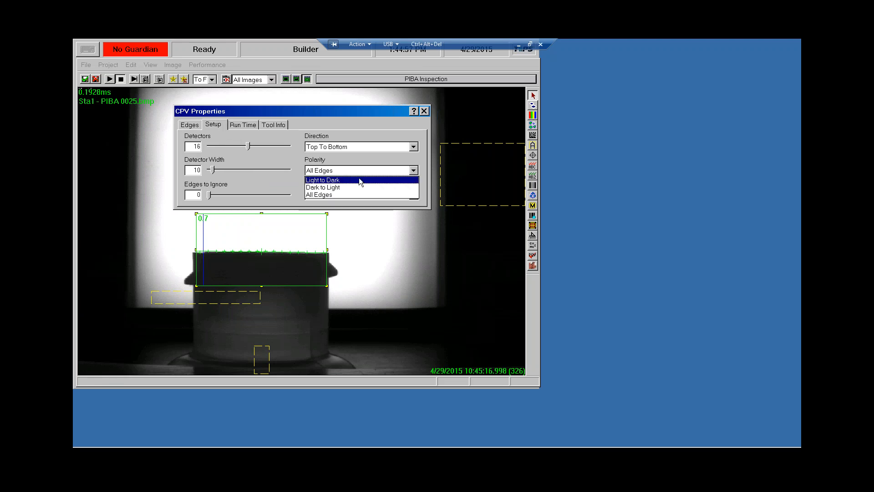
left_click(360, 180)
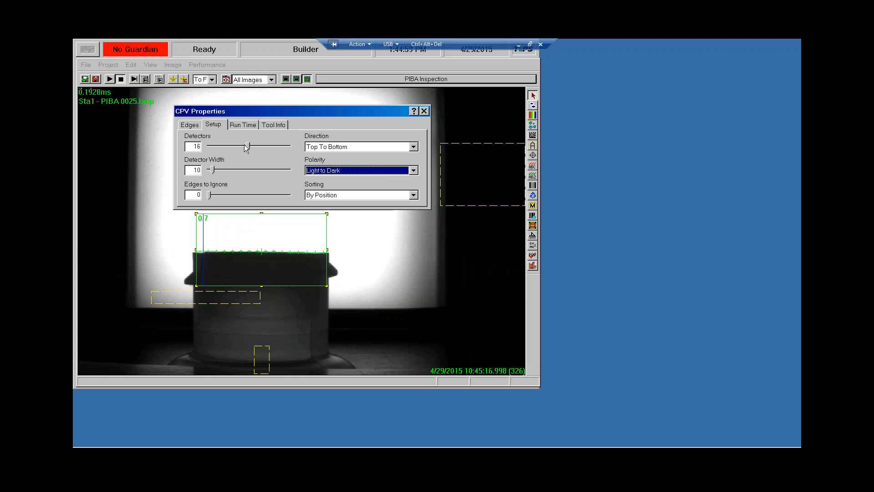
Try lowering the CPV tool's filter size to 1 on the Detector 1 edge strength plot
left_click(192, 125)
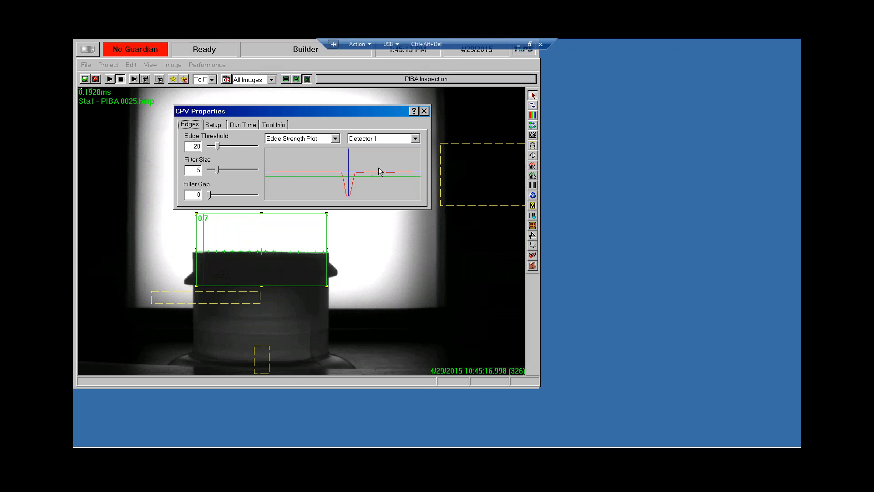
left_click(217, 170)
key("Left")
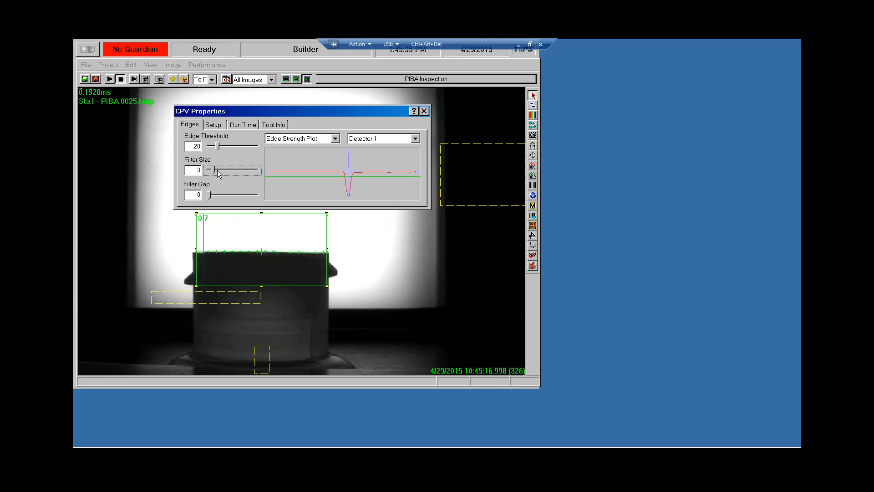
key("Left")
key("Left")
Try raising the CPV tool's edge threshold to 150, and return it to 28
left_click_drag(218, 146, 257, 155)
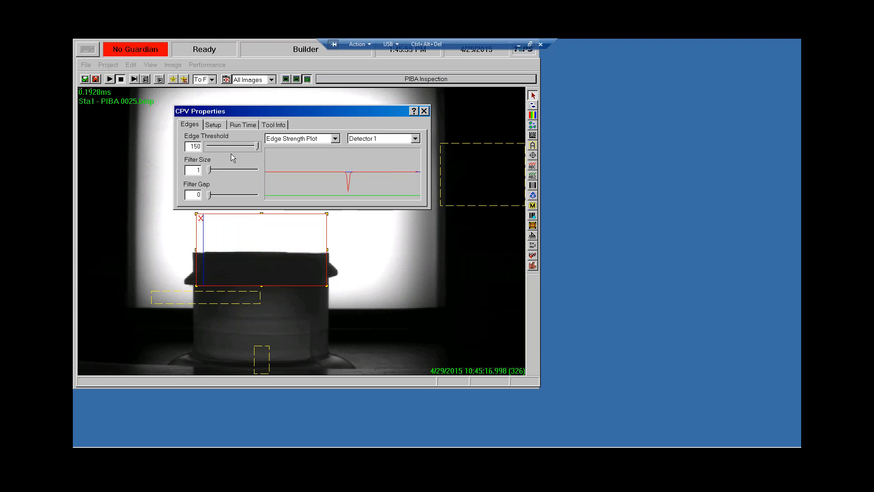
left_click_drag(256, 146, 220, 146)
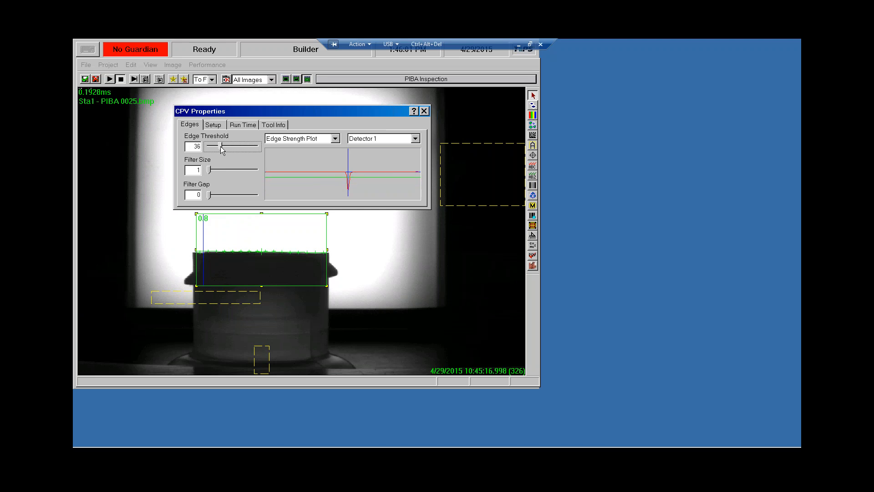
key("Left")
key("Left")
key("Left")
key("Left")
key("Left")
key("Left")
key("Left")
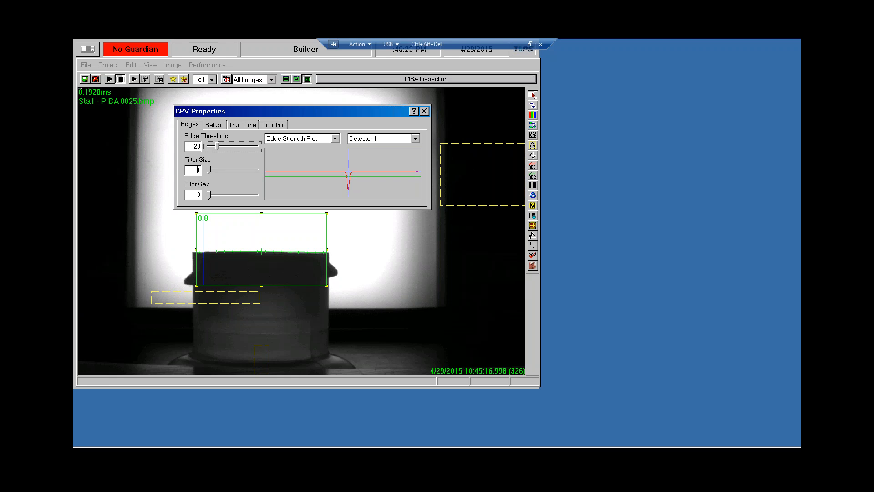
Set the CPV tool's filter size back to 5
type("1")
left_click_drag(206, 172, 209, 172)
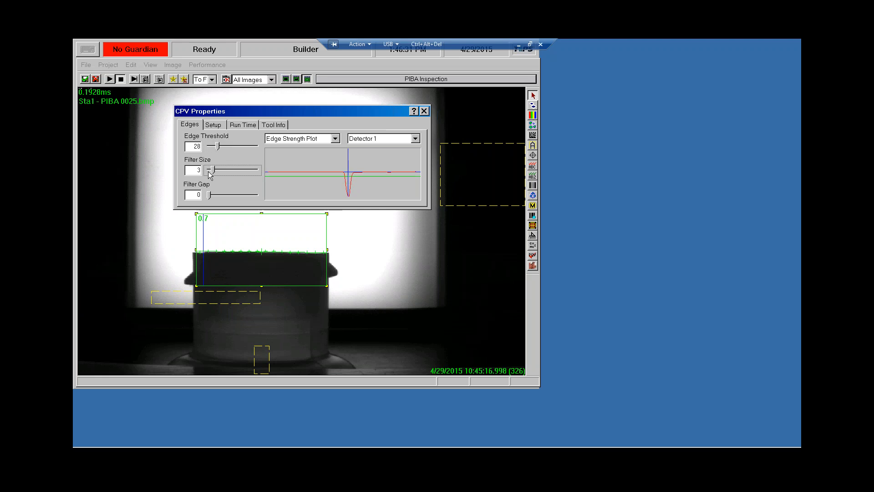
key("Right")
key("Right")
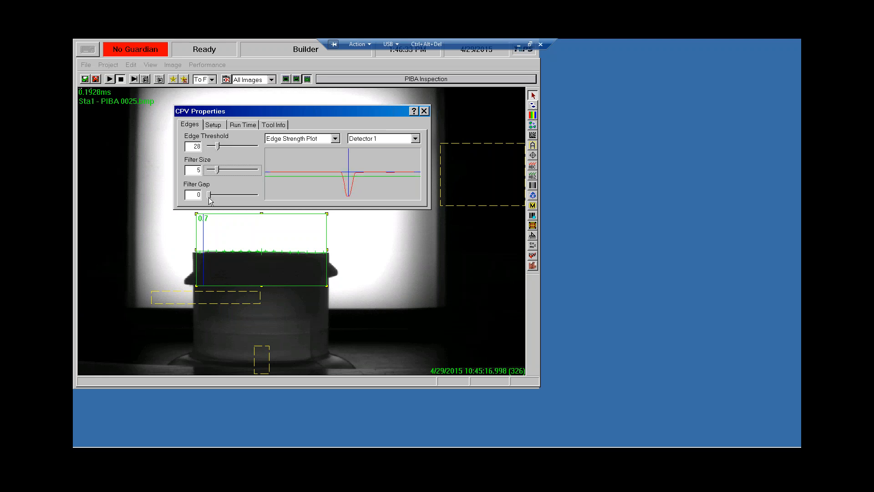
Try a filter gap of 5 on the CPV tool's edge strength plot, and reset the gap to 0
left_click(209, 196)
key("Right")
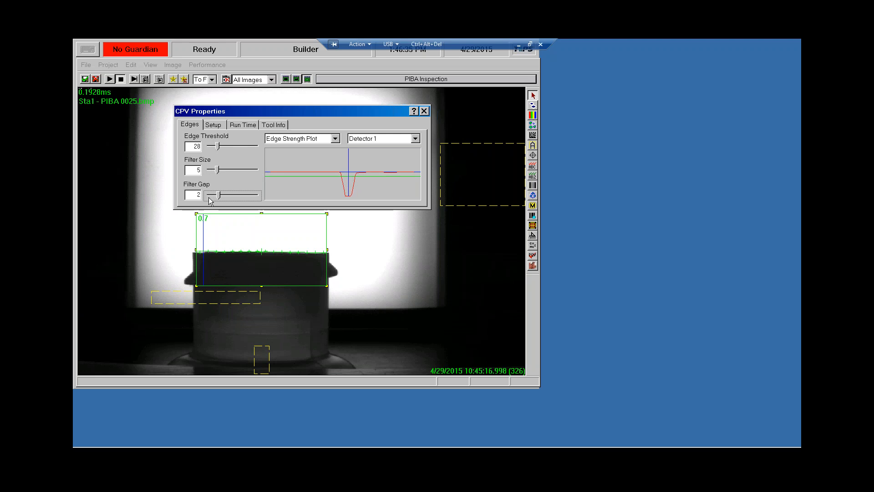
key("Right")
key("Right")
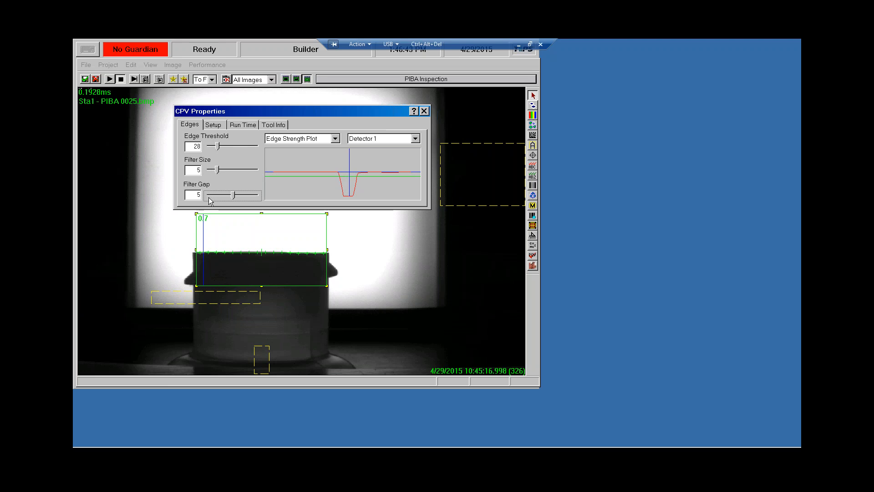
left_click(209, 197)
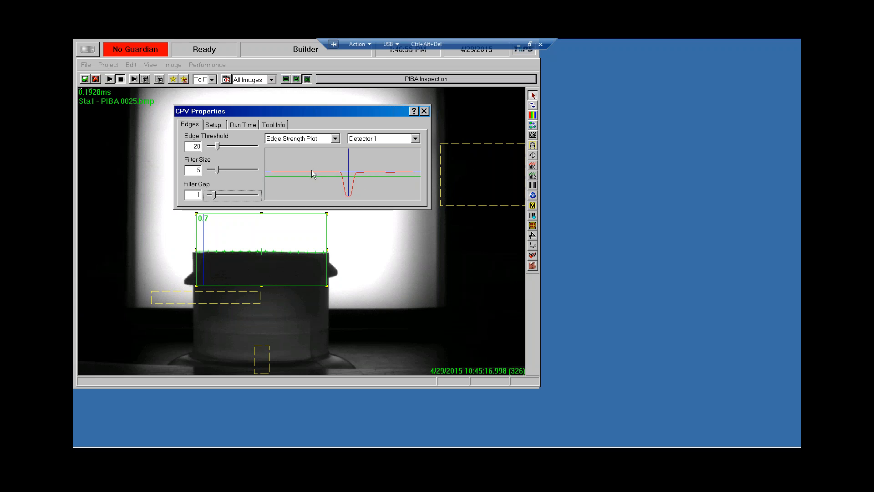
key("Left")
Try an edge threshold of 39 for the CPV tool, and step it back down to 28
left_click(218, 146)
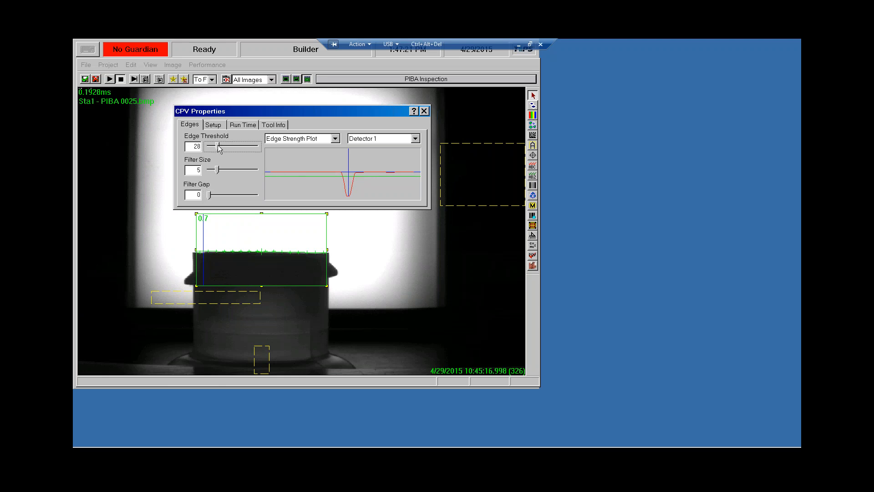
left_click_drag(218, 145, 221, 145)
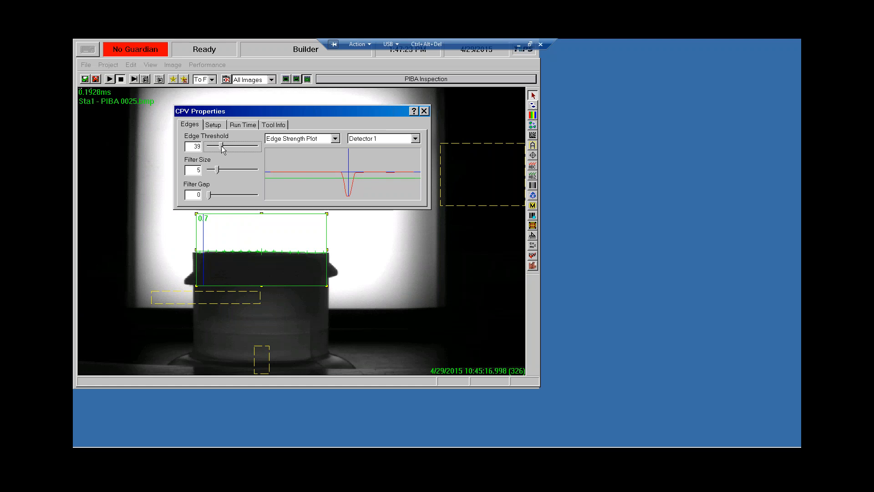
key("Left")
key("Left")
key("Left")
key("Left")
key("Left")
key("Left")
key("Left")
key("Left")
key("Left")
key("Left")
key("Left")
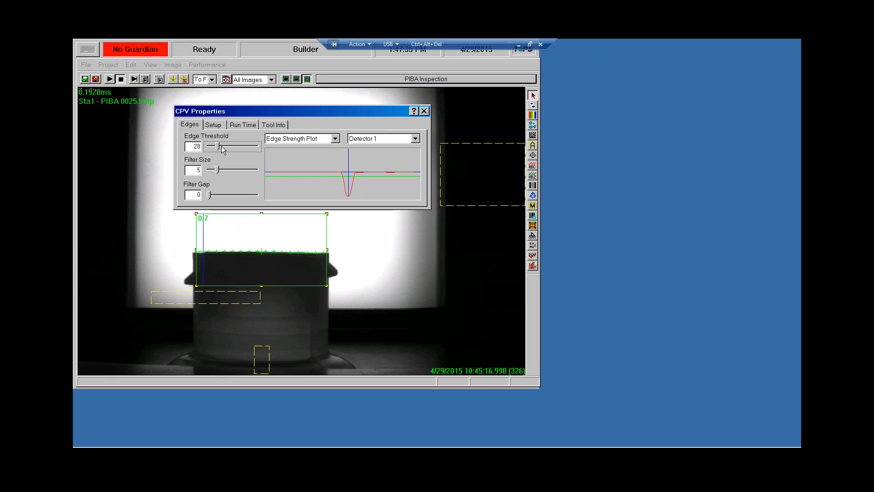
Review the CPV tool's run-time tolerances, switching the Skew Tolerance and Straightness checks on and off again
left_click(243, 125)
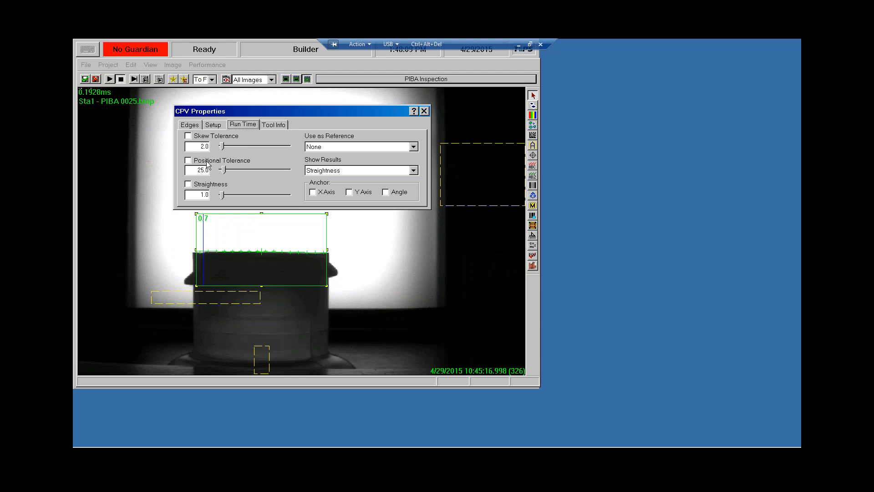
left_click_drag(235, 111, 258, 111)
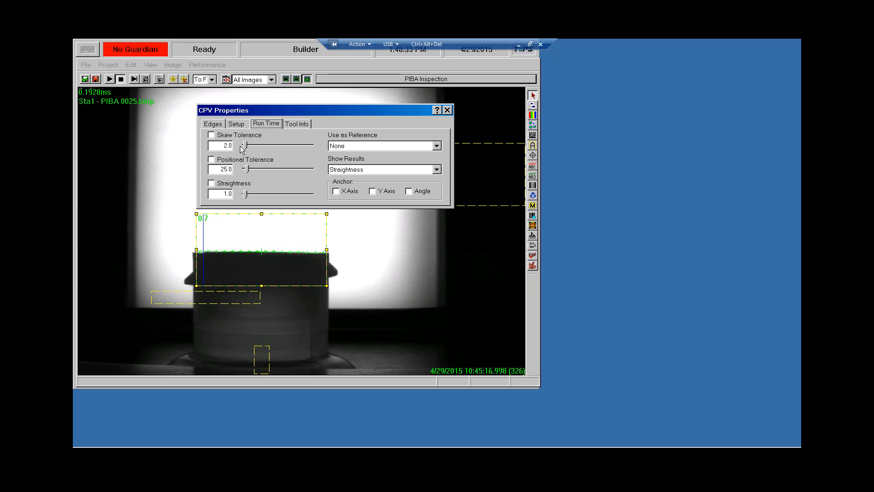
left_click(221, 135)
left_click(223, 135)
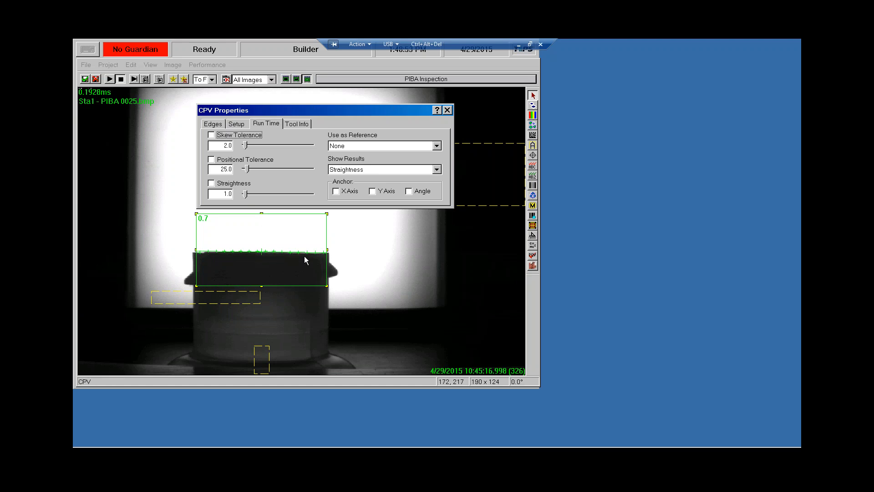
double_click(223, 169)
left_click(232, 184)
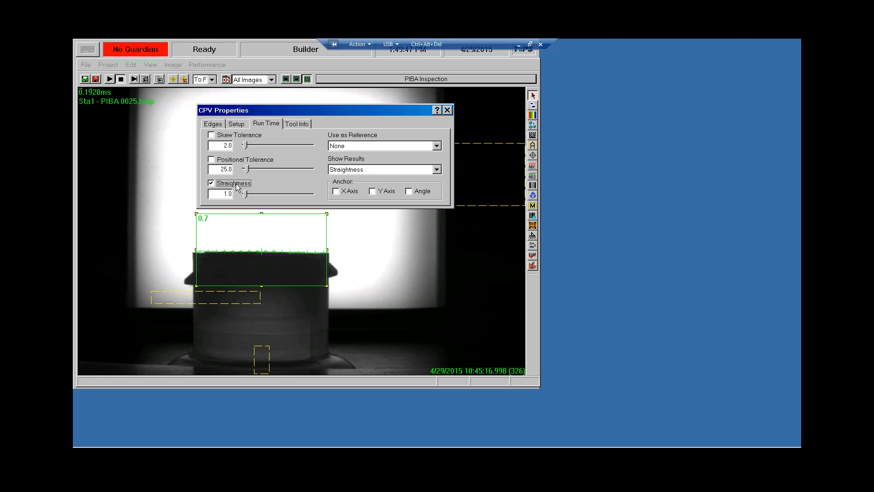
left_click(236, 187)
Review the CPV tool's Use as Reference options, and try showing Position and Skew results before restoring Straightness
left_click(372, 147)
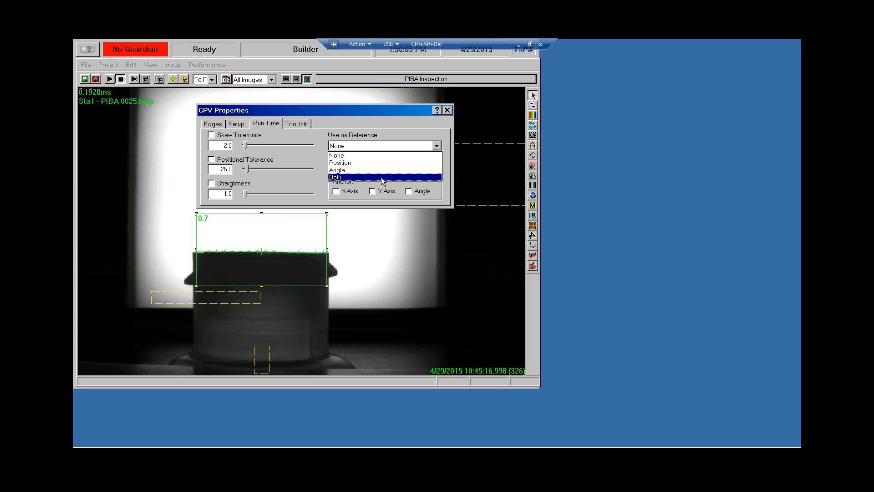
left_click(384, 143)
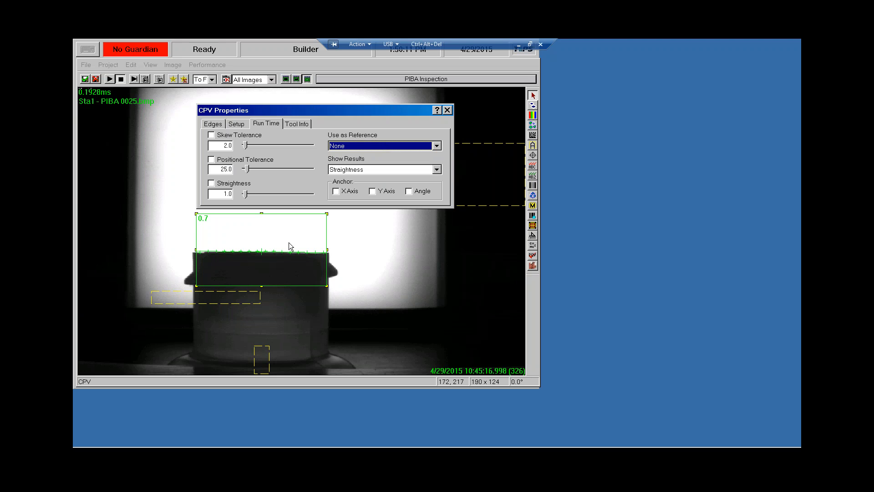
left_click(417, 172)
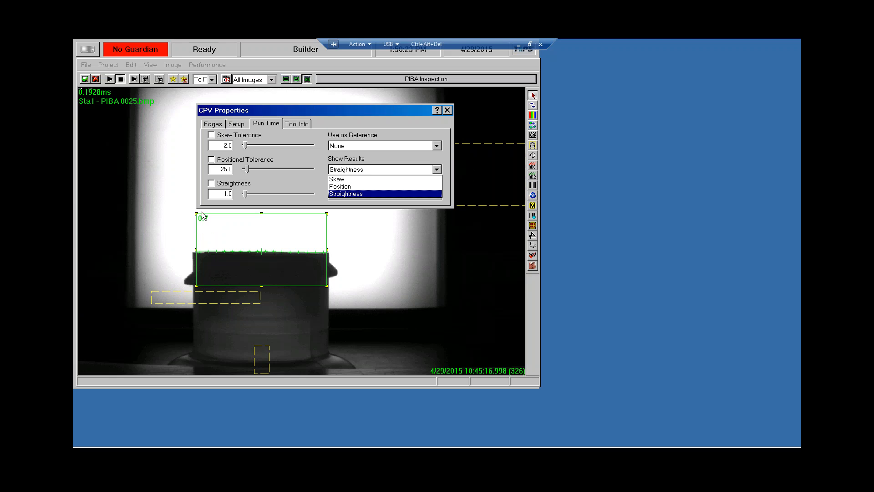
left_click(378, 186)
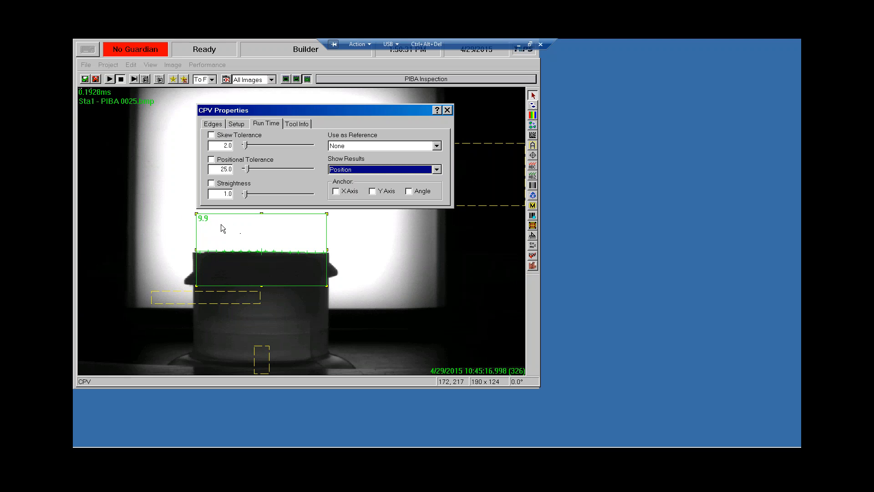
left_click(413, 171)
left_click(408, 178)
left_click(375, 169)
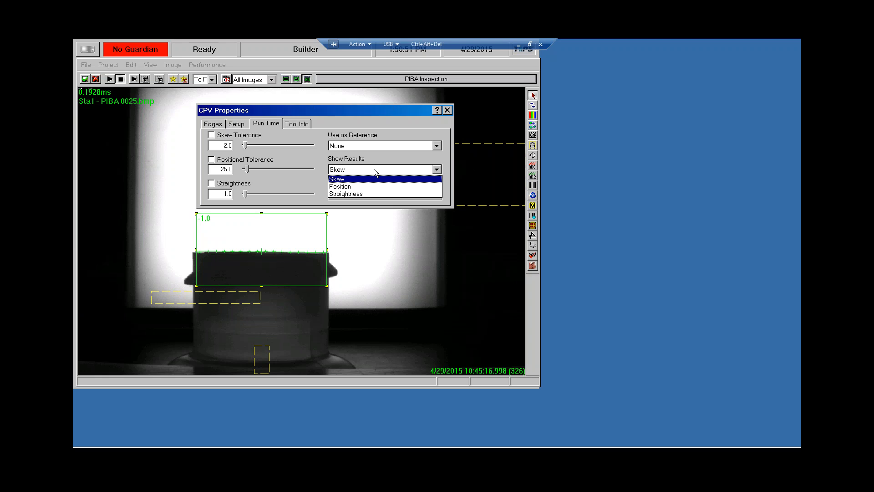
left_click(378, 194)
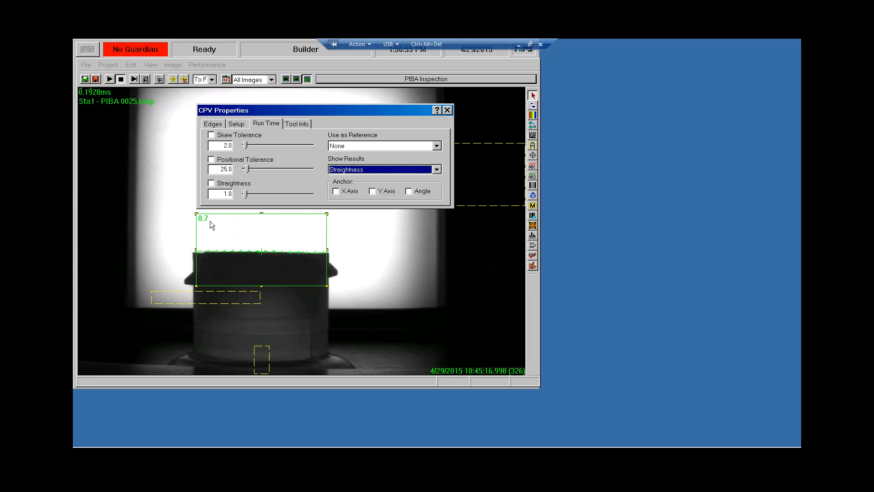
Try the CPV tool's Straightness check with a limit of 0.7, then restore 1.0 and switch the check off
left_click(228, 188)
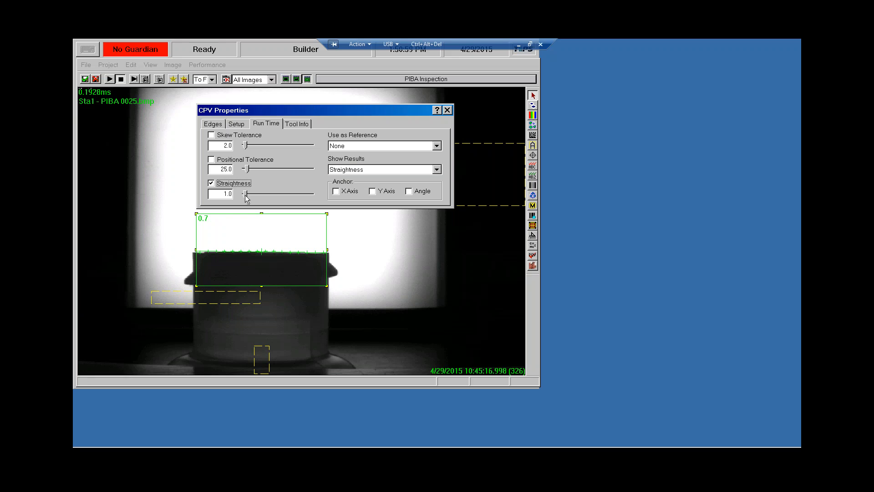
left_click(246, 199)
key("Left")
key("Left")
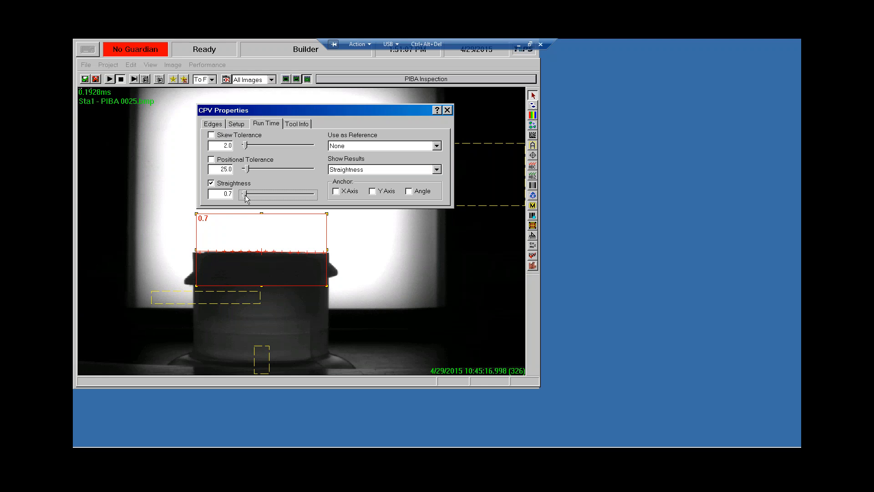
key("Right")
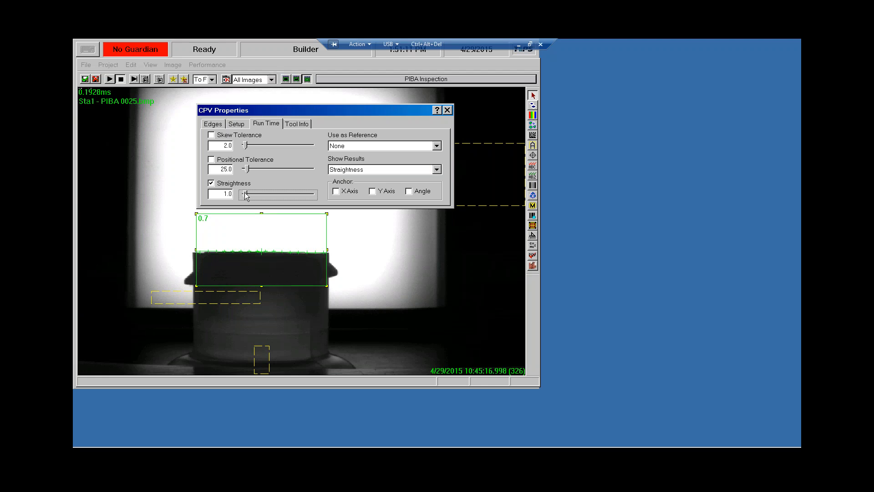
left_click(237, 185)
Close the CPV tool's properties and select the narrow horizontal tool region crossing the container's left edge below the cap
left_click(446, 111)
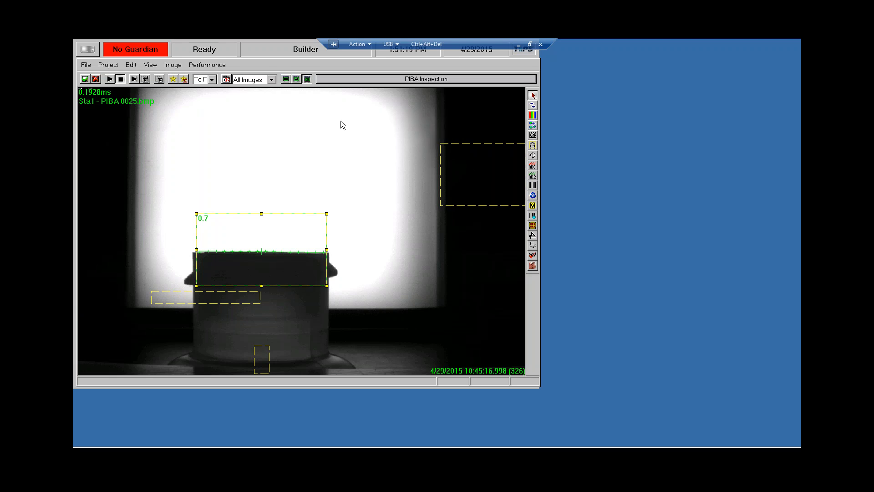
left_click(176, 297)
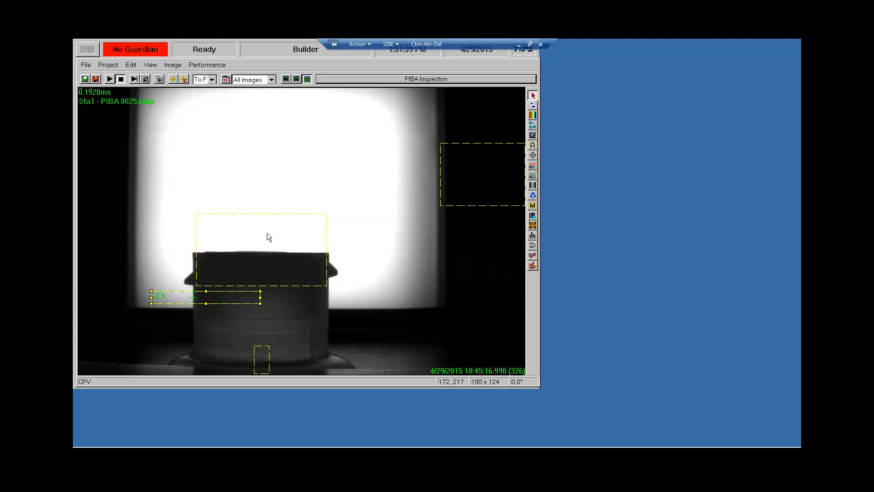
Shift the CPV tool region over the cap's top edge slightly right, to position 180, 216
left_click(226, 235)
left_click_drag(226, 235, 232, 237)
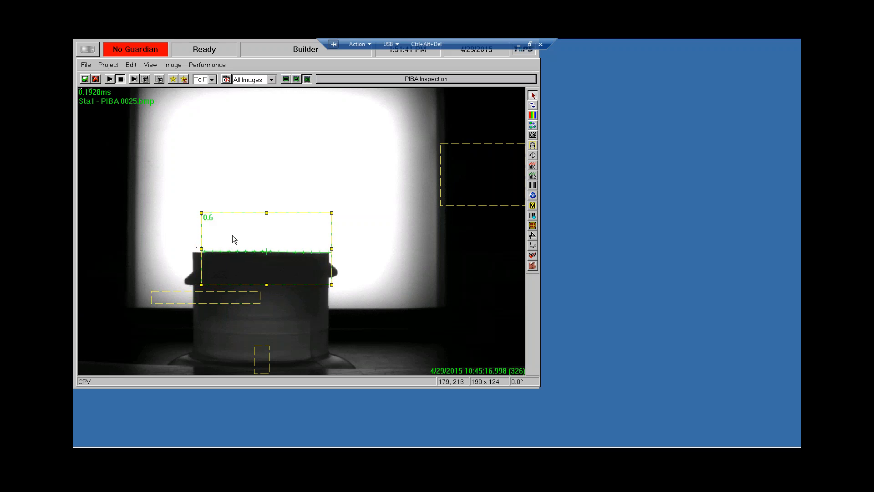
key("Right")
Select the CPV_Bottle, CPV_Ref and CPV regions in turn to compare the results of the three edge tools
left_click(258, 362)
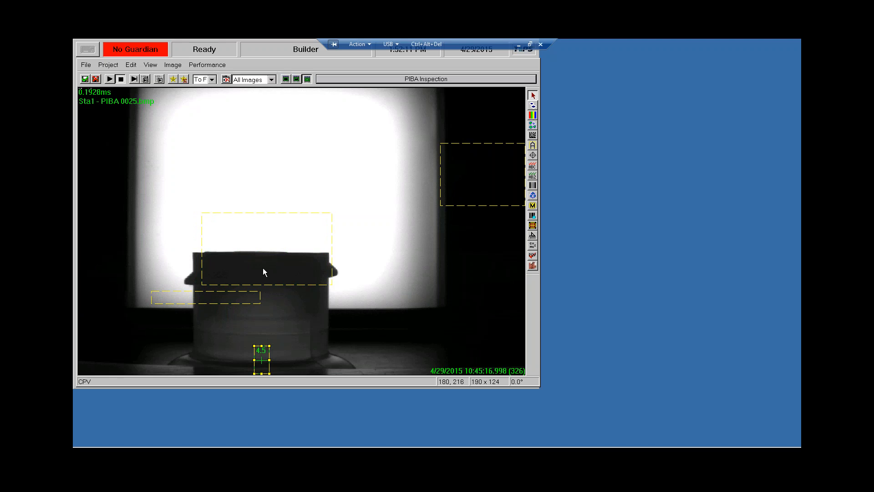
left_click(222, 299)
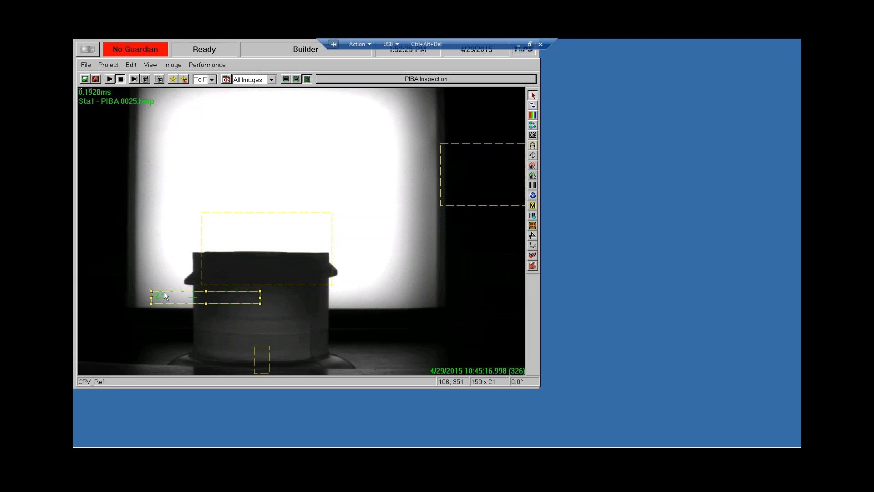
left_click(262, 354)
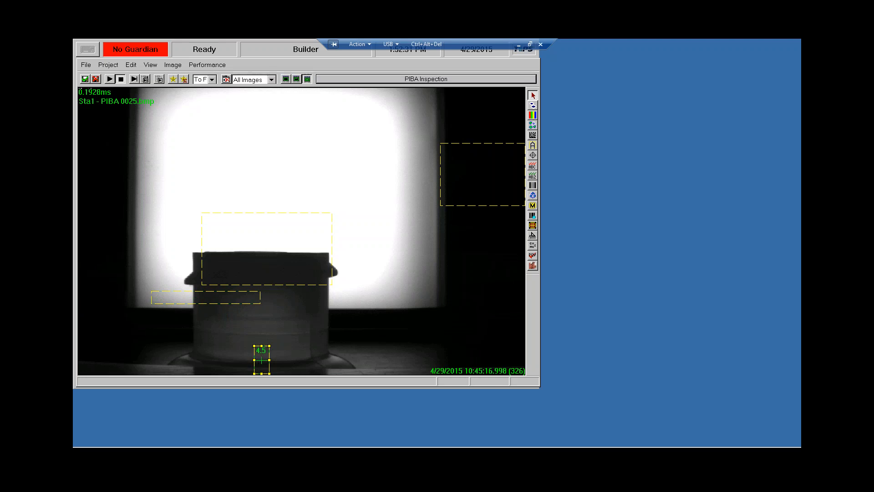
left_click(256, 226)
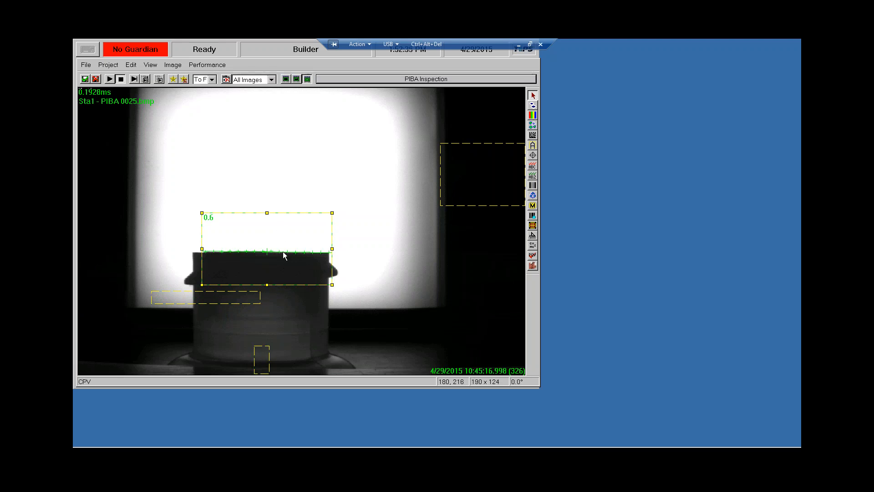
left_click(260, 362)
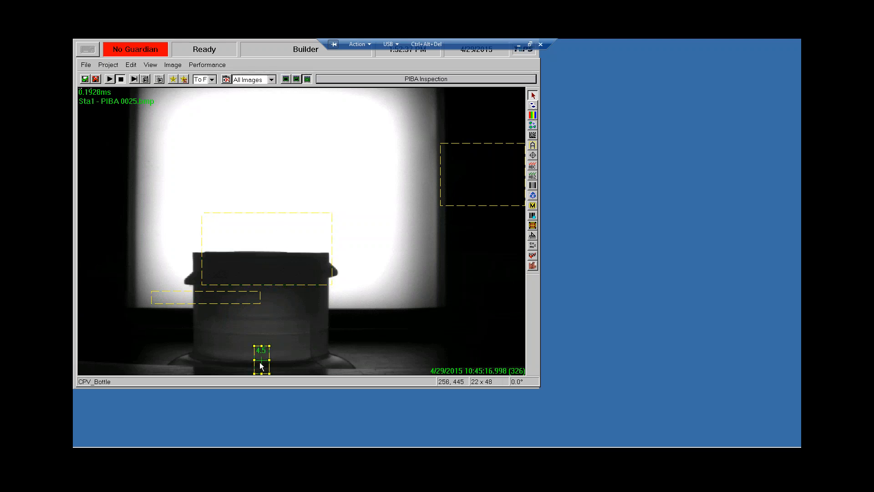
left_click(254, 273)
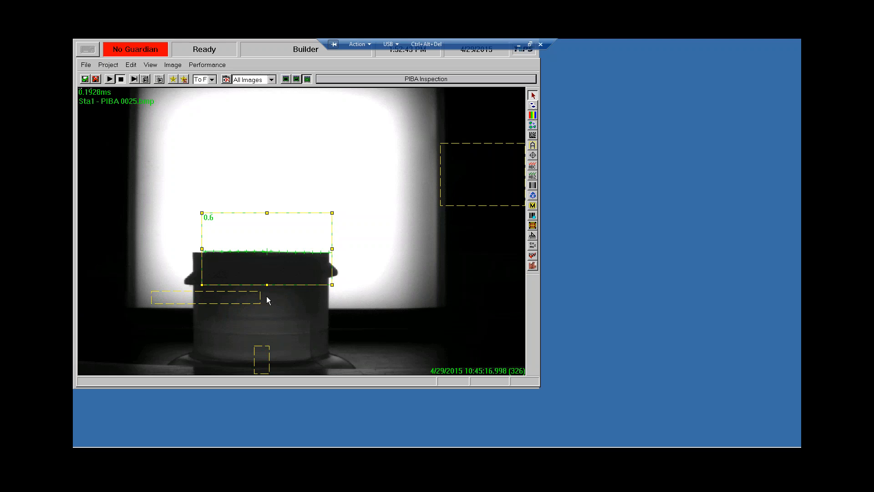
Open the CPV_Ref tool's properties and review its run-time settings, Polarity options and Edge Strength Plot
left_click(182, 294)
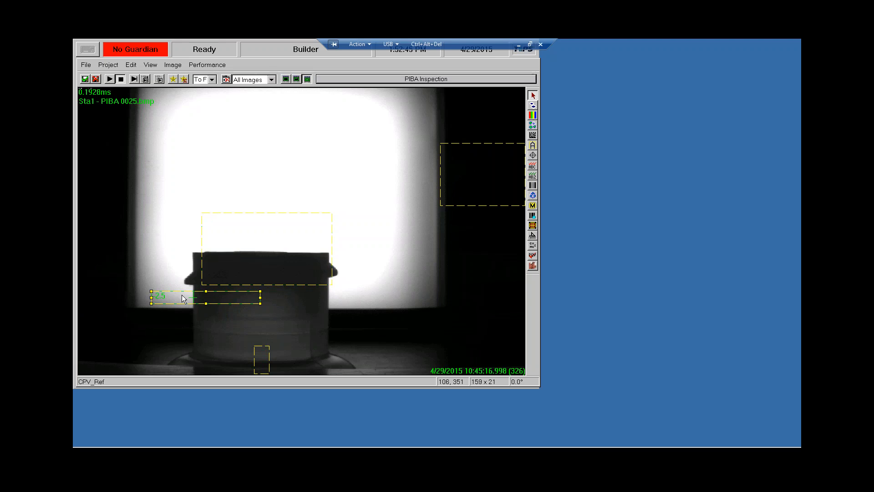
double_click(182, 294)
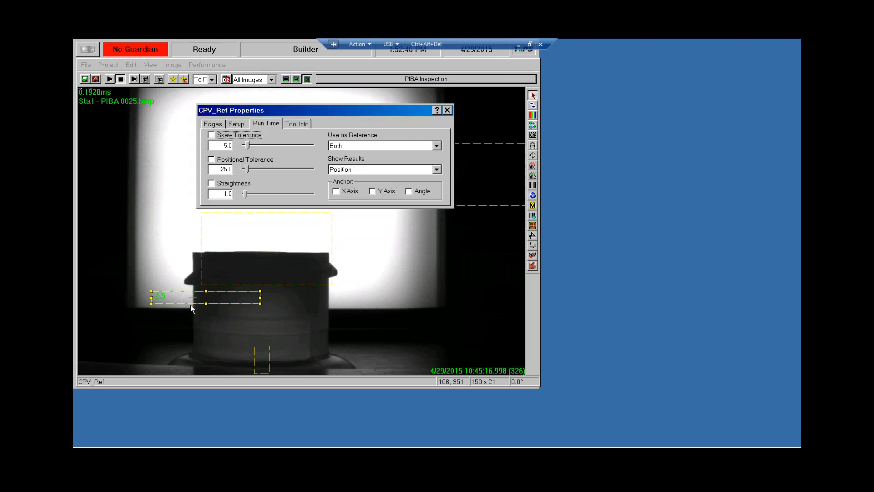
left_click(236, 123)
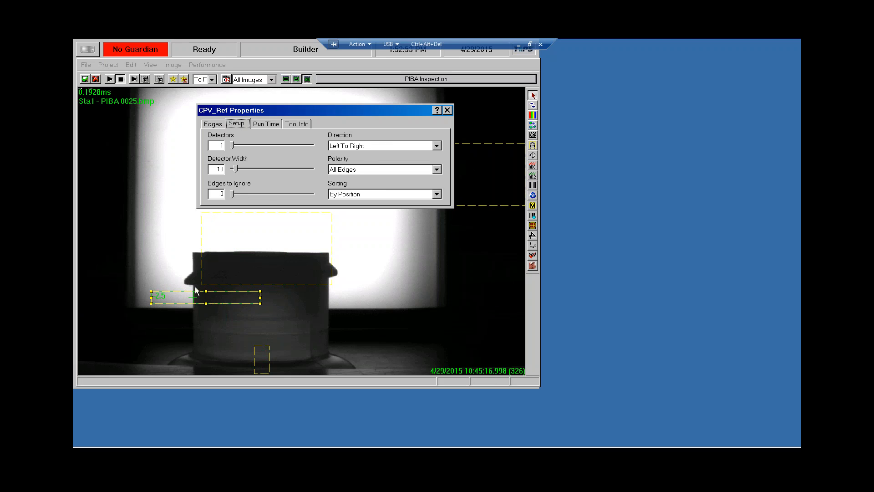
left_click(360, 171)
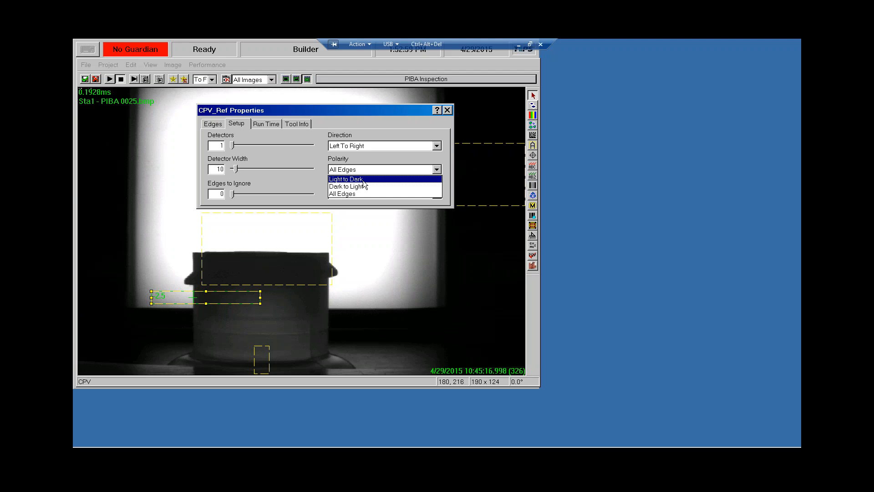
left_click(365, 173)
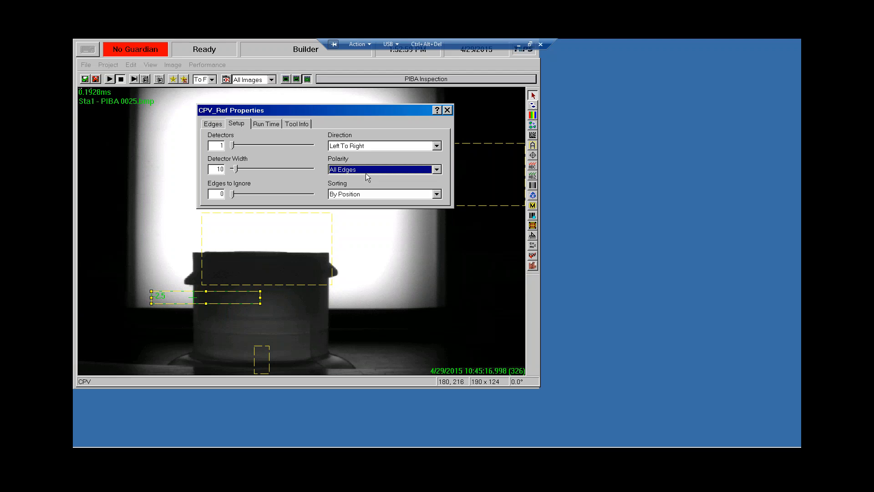
left_click(217, 126)
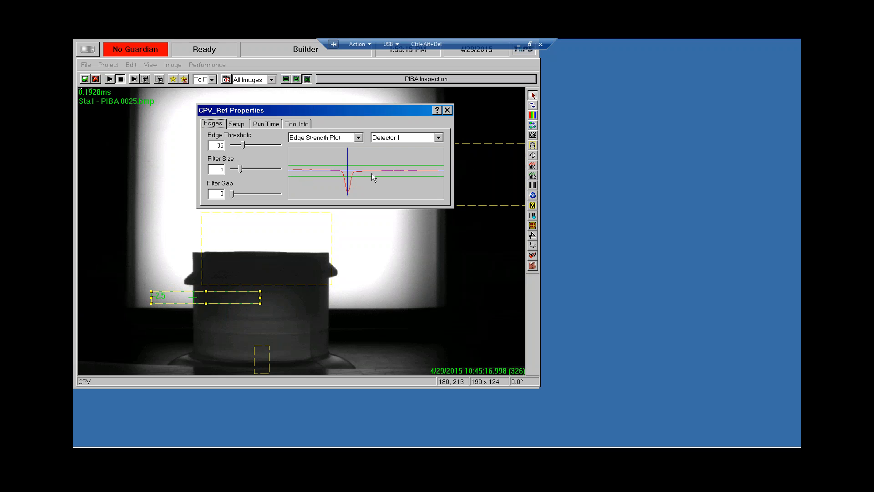
Compare the edge settings and Edge Strength Plots of CPV_Bottle and CPV_Ref, ending on CPV_Bottle
left_click(262, 358)
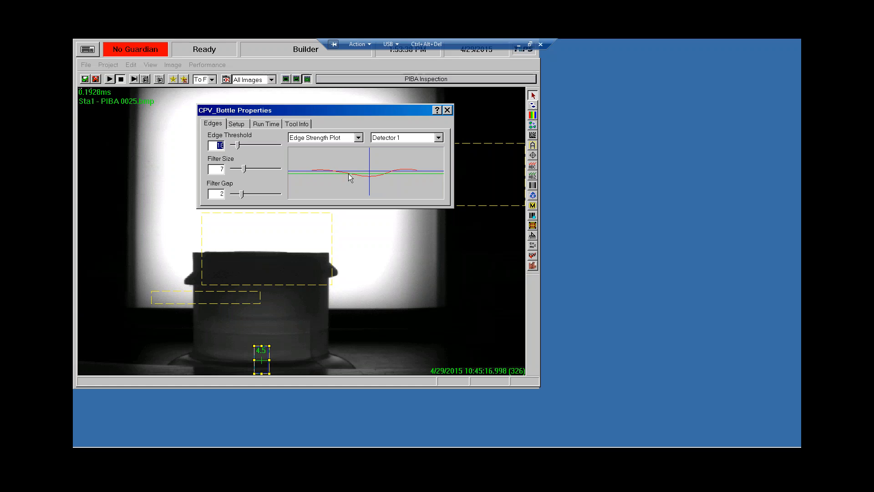
left_click(198, 304)
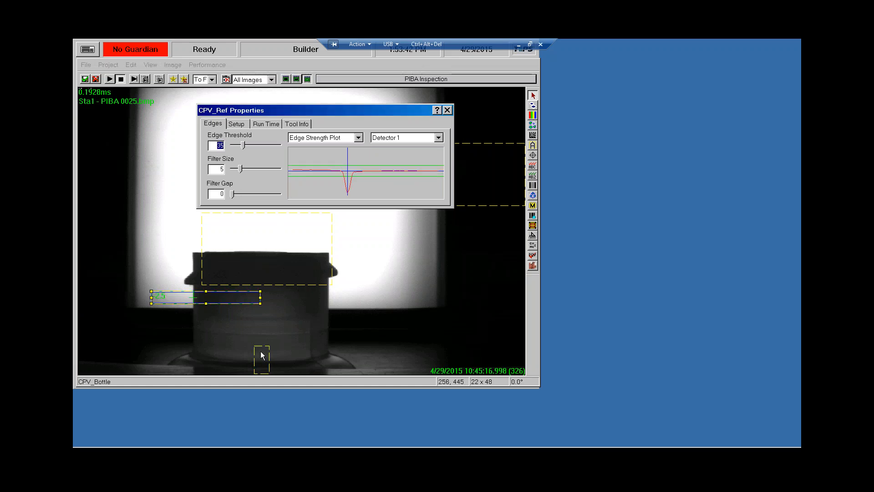
left_click(262, 367)
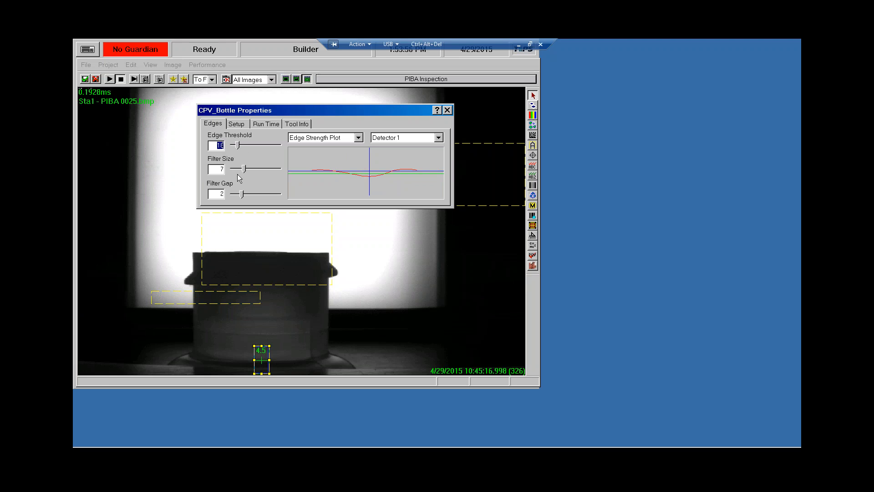
Try a Filter Gap of 0 and a Filter Size of 2 on the CPV_Bottle tool
left_click(242, 195)
left_click_drag(242, 195, 235, 195)
left_click(244, 169)
key("Left")
key("Left")
key("Left")
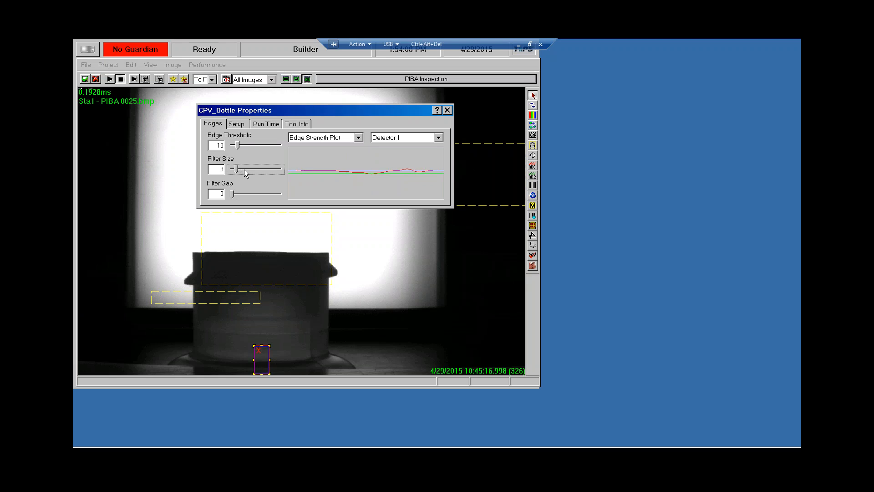
key("Left")
Enlarge the image display to 200% and bring the CPV_Bottle region at the container's base into view
left_click(261, 370)
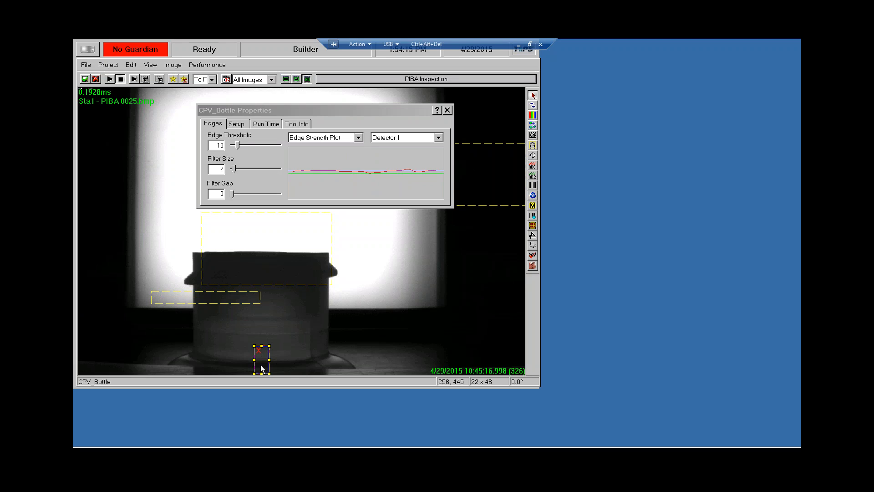
left_click(173, 64)
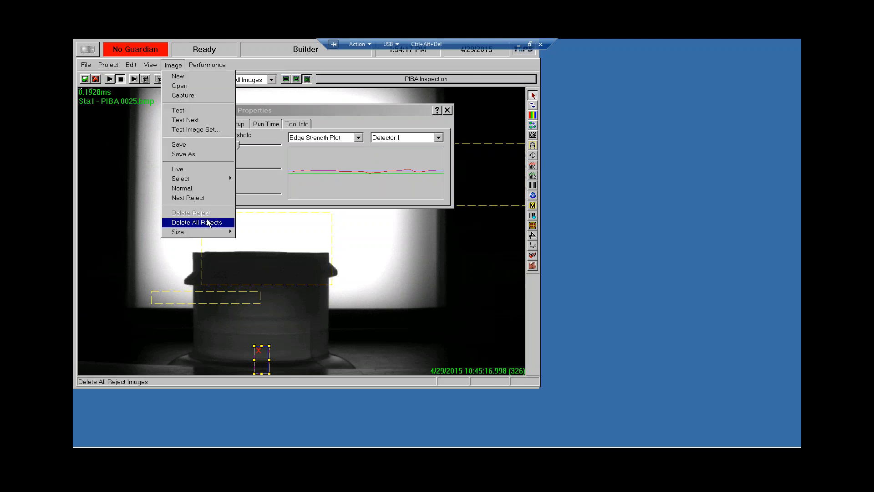
mouse_move(209, 231)
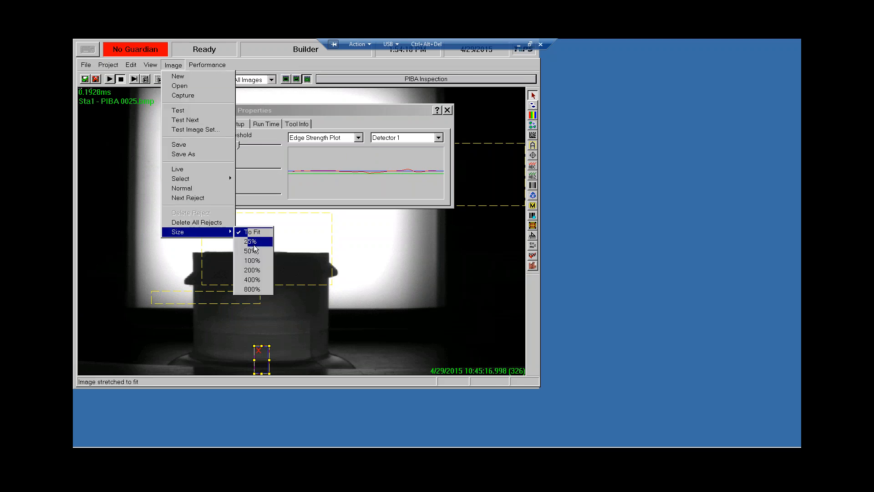
left_click(256, 270)
scroll(417, 249, "down", 8)
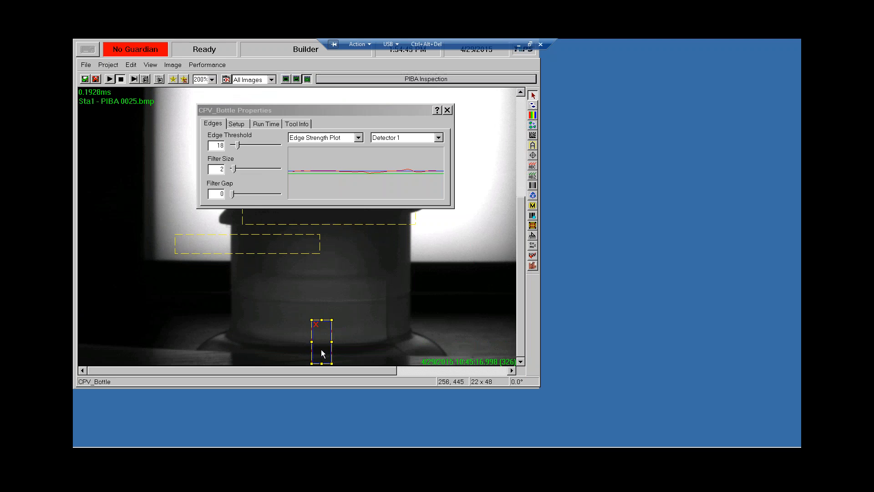
Try raising the CPV_Bottle tool's Filter Size to 8
left_click(234, 171)
key("Right")
key("Right")
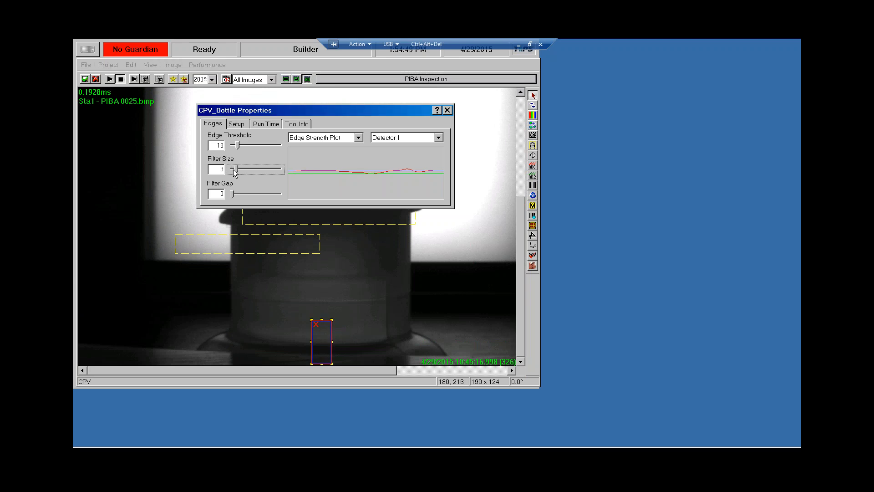
key("Right")
key("Right")
key("Right")
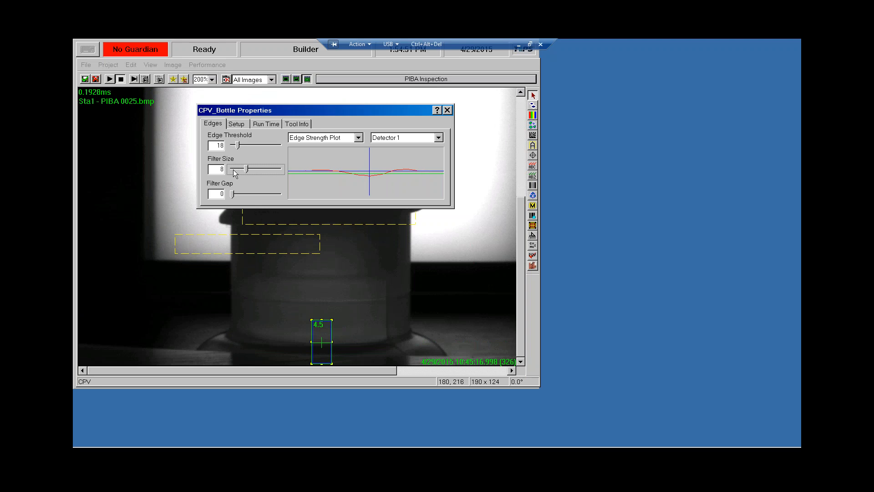
Set the CPV_Bottle tool's Filter Size to 7 and Filter Gap to 2
key("Left")
key("Left")
key("Left")
key("Right")
left_click(232, 197)
key("Right")
key("Right")
Try an Edge Threshold of 39 on the CPV_Bottle tool, lower it to about 20, and close the properties
left_click(237, 145)
left_click_drag(239, 146, 245, 146)
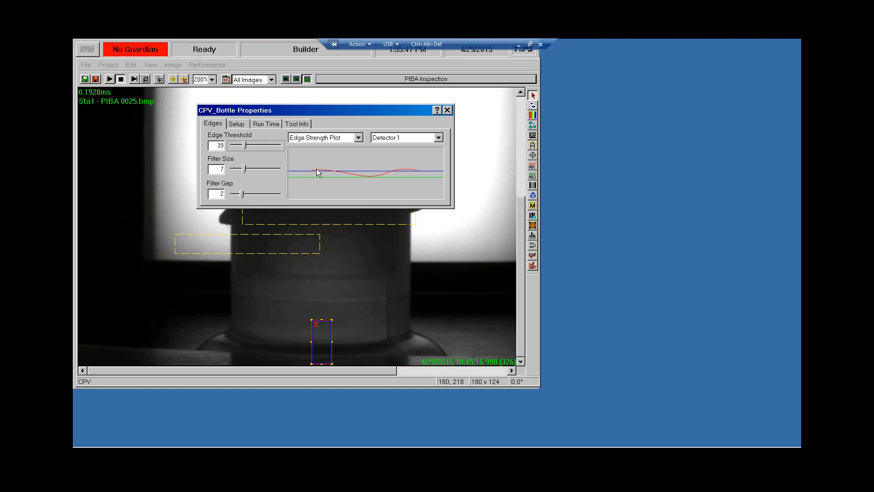
key("Left")
key("Left")
key("Left")
key("Left")
key("Left")
key("Left")
key("Left")
key("Left")
key("Left")
key("Left")
key("Left")
key("Left")
key("Left")
key("Left")
key("Left")
key("Left")
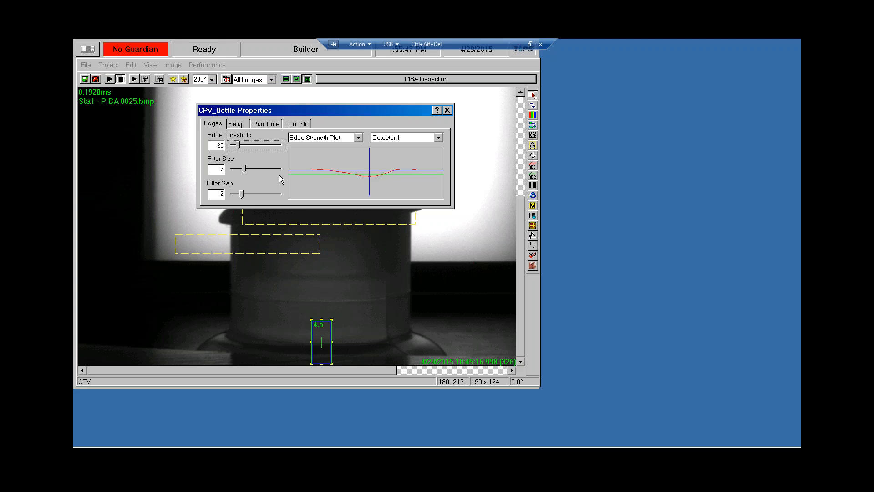
key("Left")
left_click(447, 111)
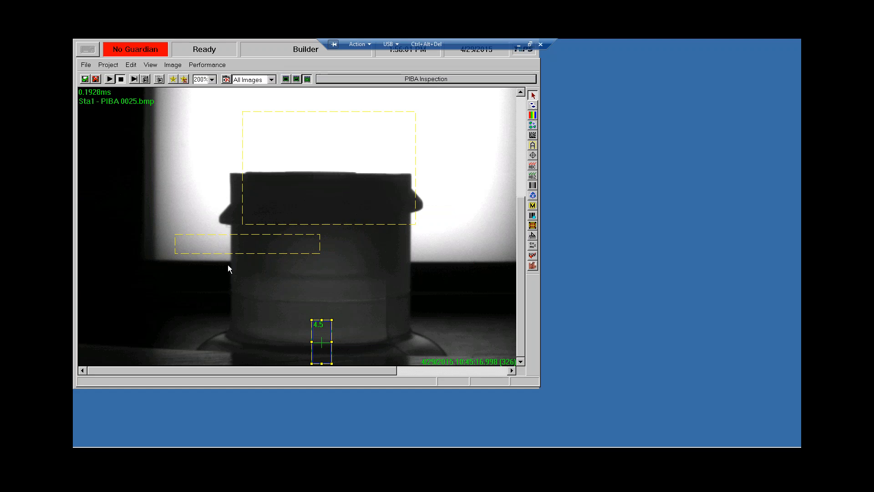
Select the CPV_Ref, CPV_Bottle and CPV regions one after another to review how the tools relate, ending on CPV_Bottle
left_click(191, 242)
left_click(319, 345)
left_click(318, 158)
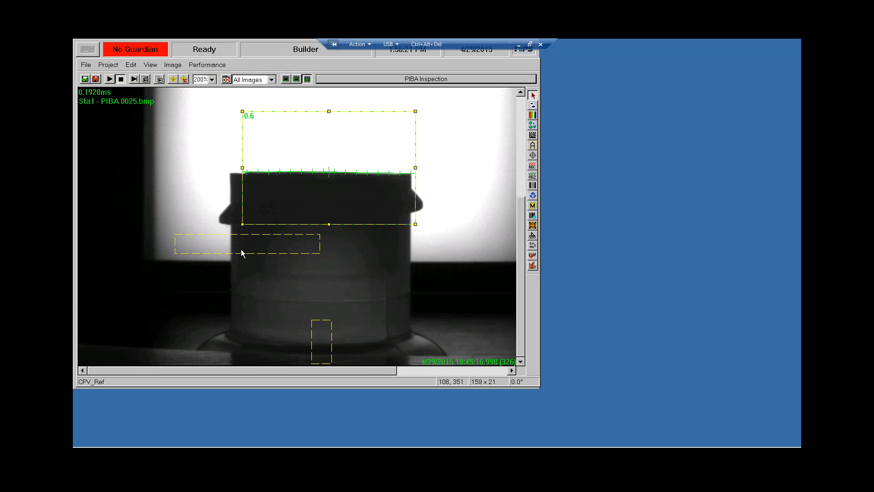
left_click(253, 236)
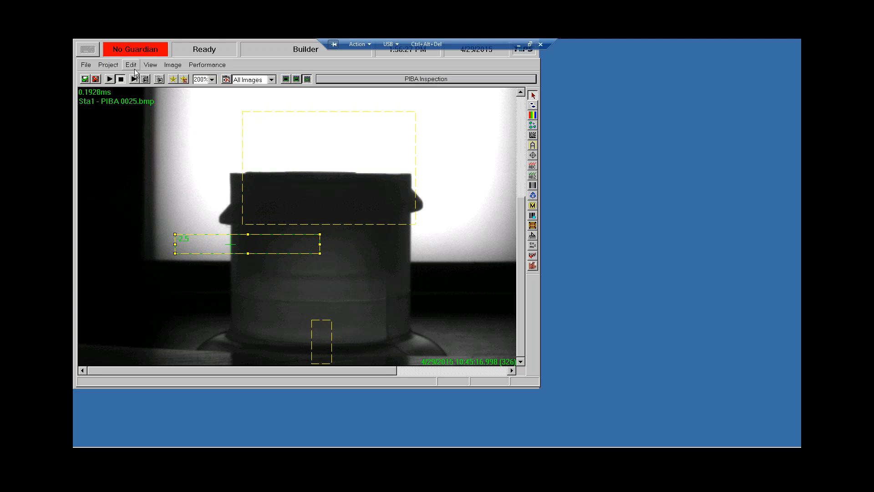
left_click(319, 348)
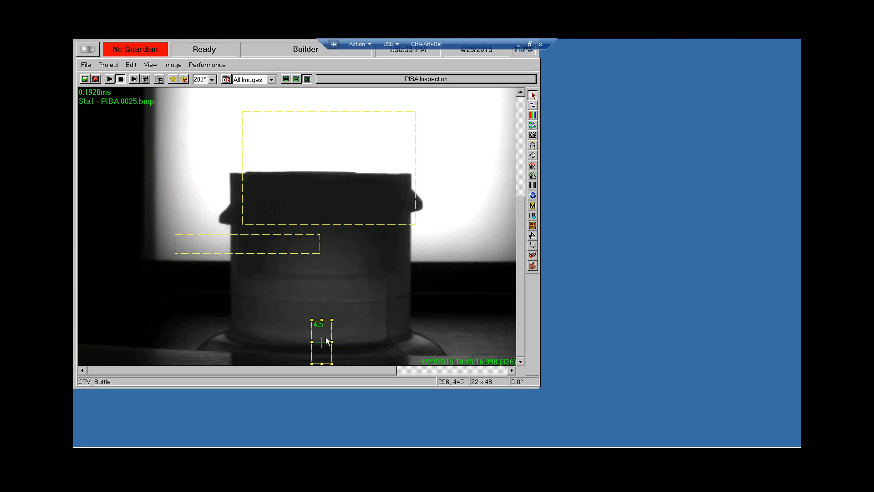
Review the tools' Execution Order, highlight the CPV entry, and accept the order as listed
left_click(131, 65)
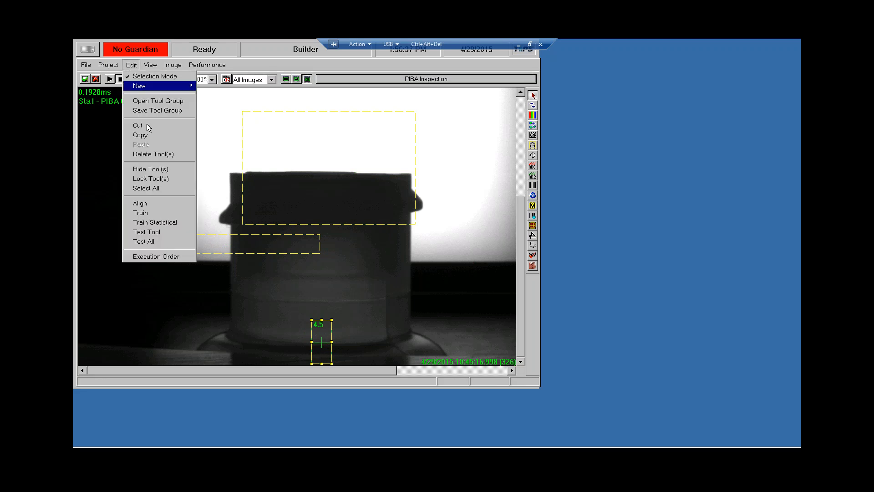
left_click(172, 257)
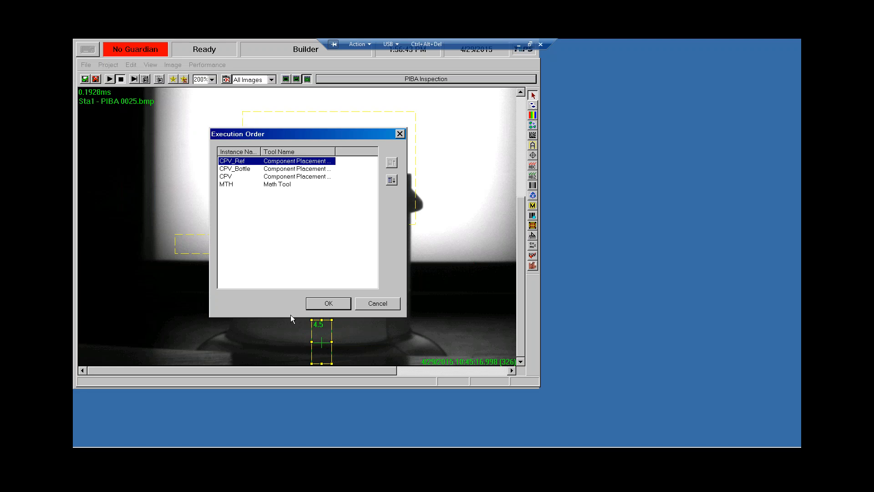
left_click(222, 178)
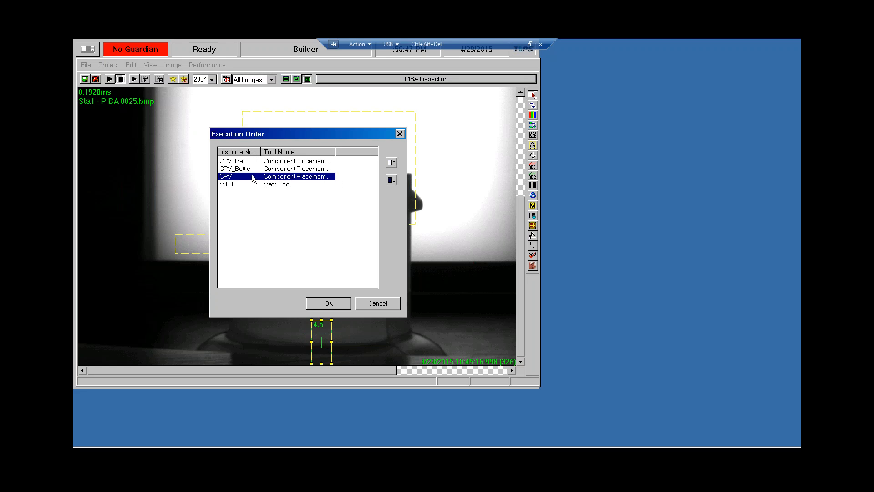
left_click(337, 305)
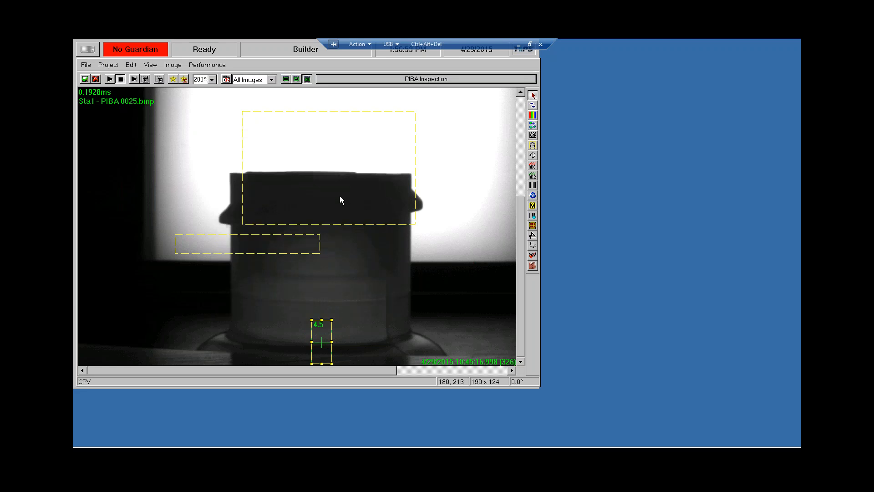
Shift the CPV region over the cap slightly left, to position 173, 216, and select the CPV_Bottle region
left_click_drag(340, 196, 334, 196)
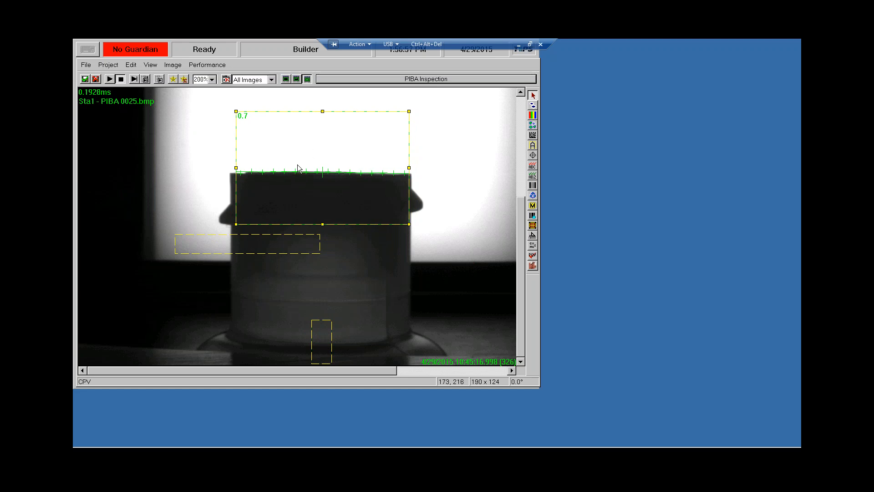
left_click(318, 346)
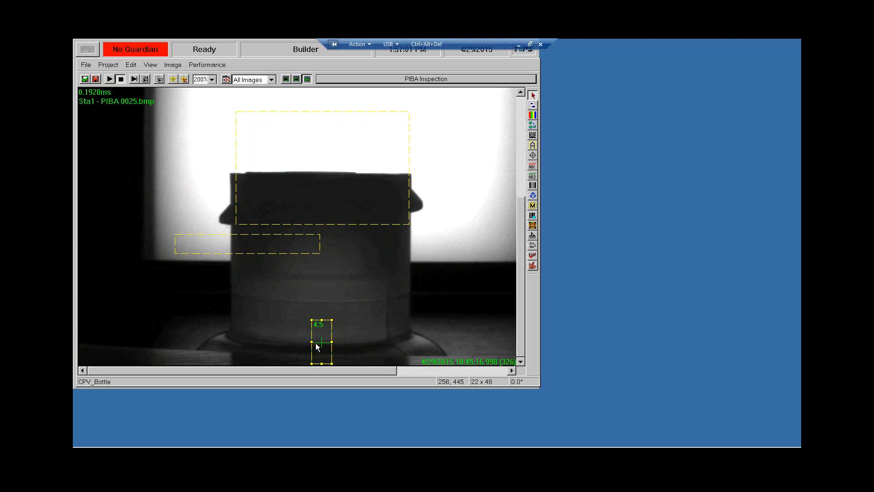
Train the CPV_Ref and CPV_Bottle tools on the current image and select the CPV region over the cap
left_click(223, 247)
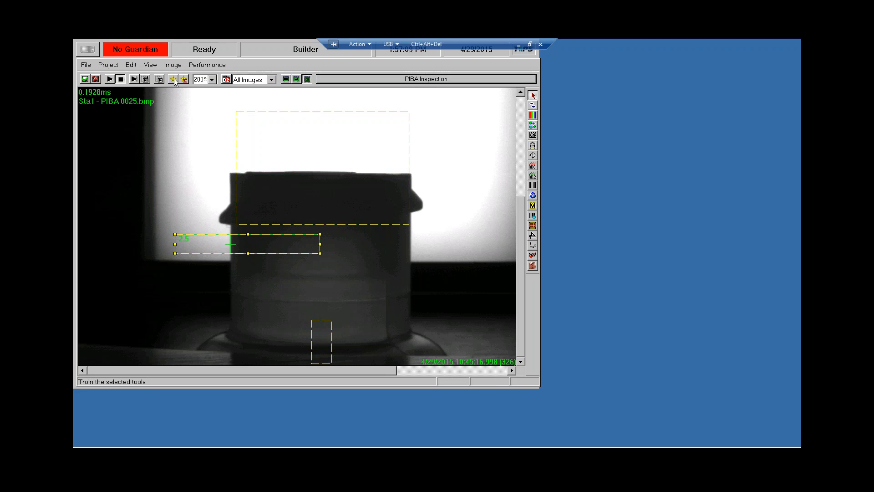
left_click(321, 339)
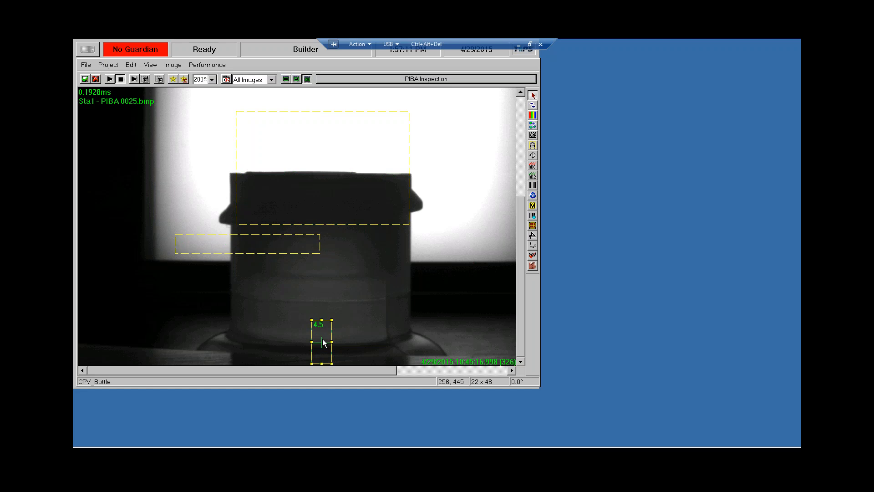
left_click(173, 79)
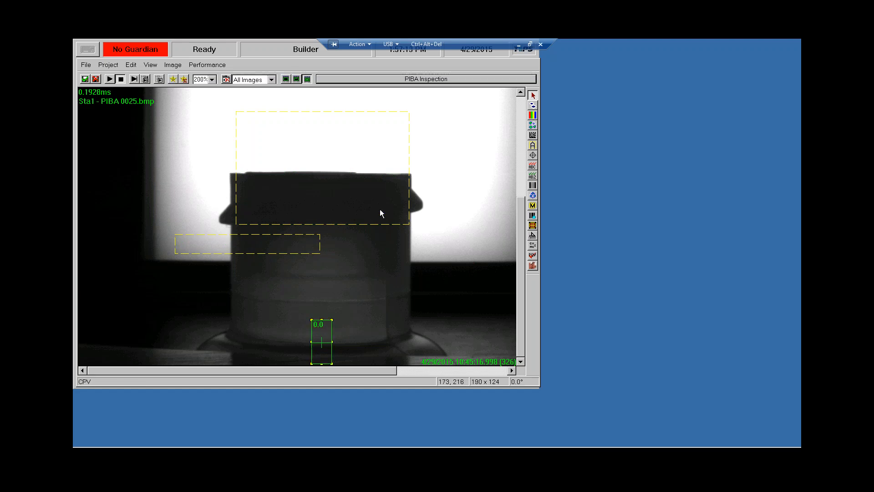
left_click(217, 249)
left_click(295, 145)
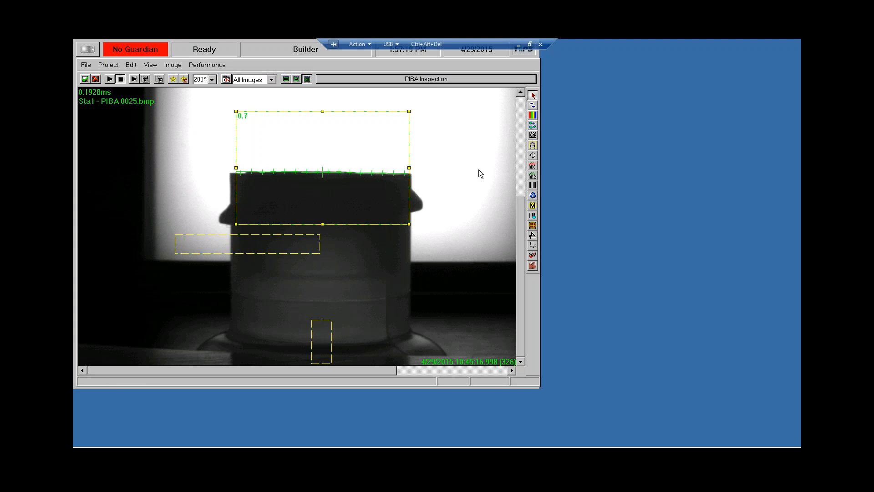
Locate the MTH region, set the image zoom to To Fit, and run the inspection once
scroll(484, 176, "up", 5)
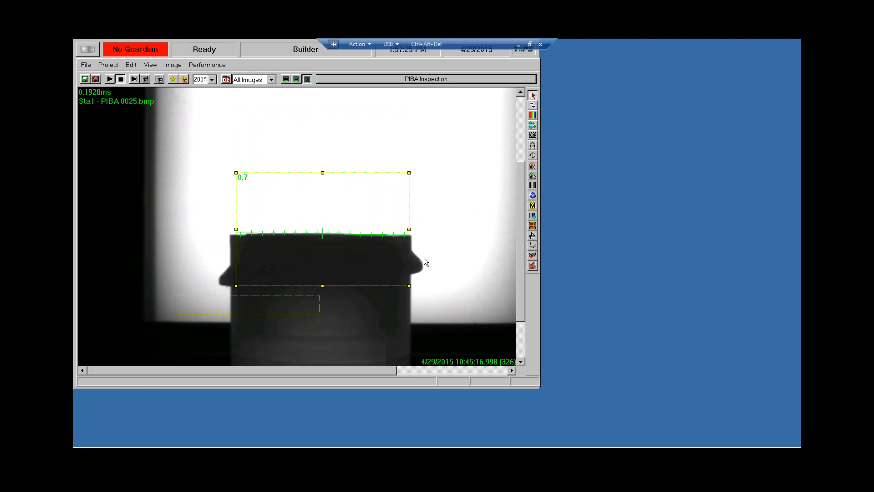
left_click(504, 371)
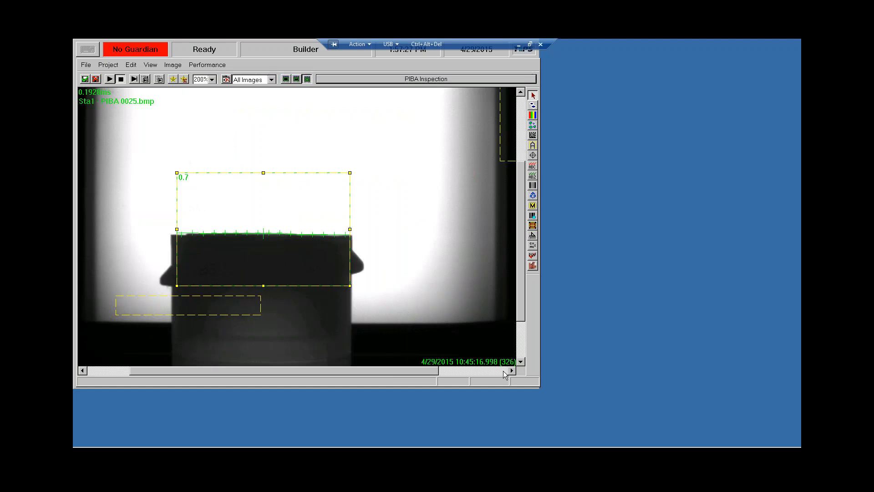
left_click(504, 371)
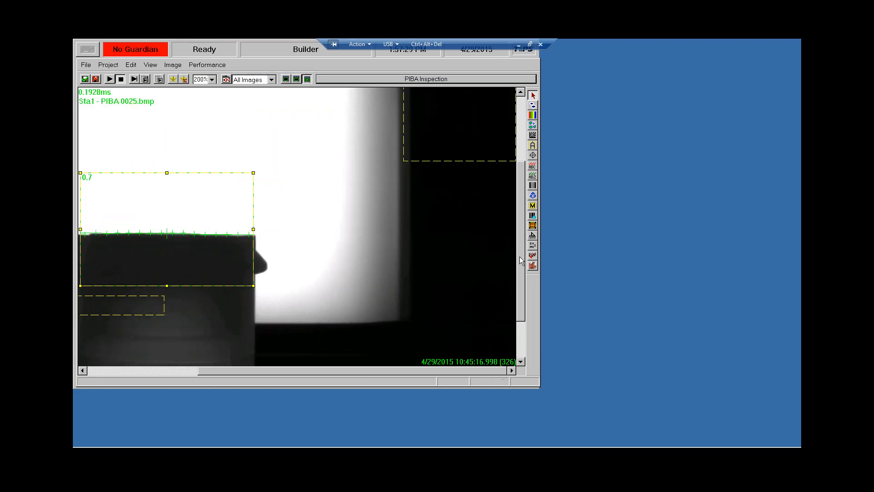
left_click_drag(520, 256, 459, 209)
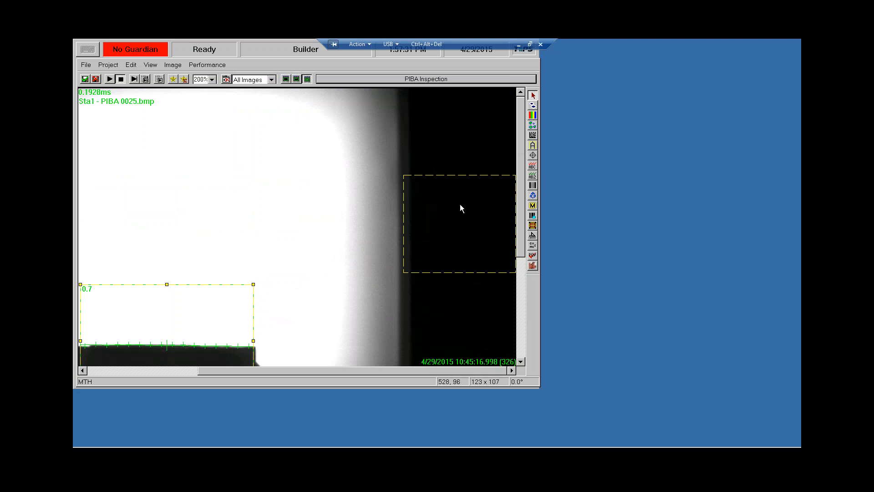
left_click(212, 80)
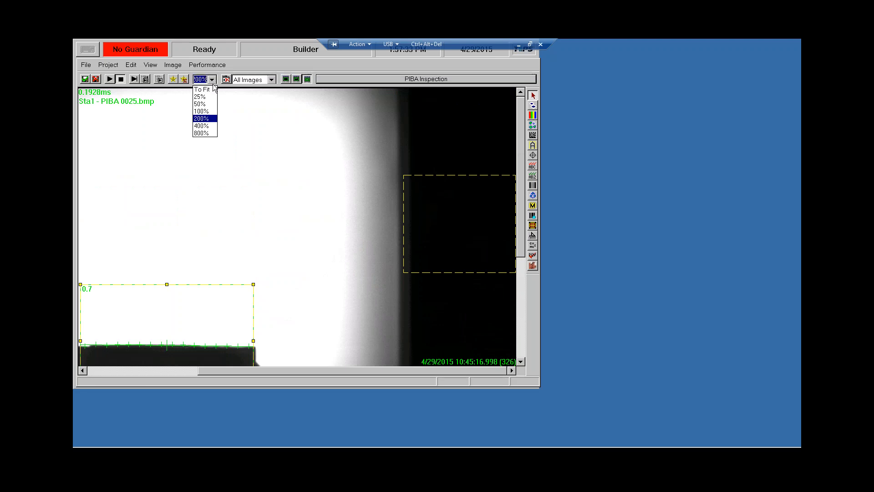
left_click(203, 86)
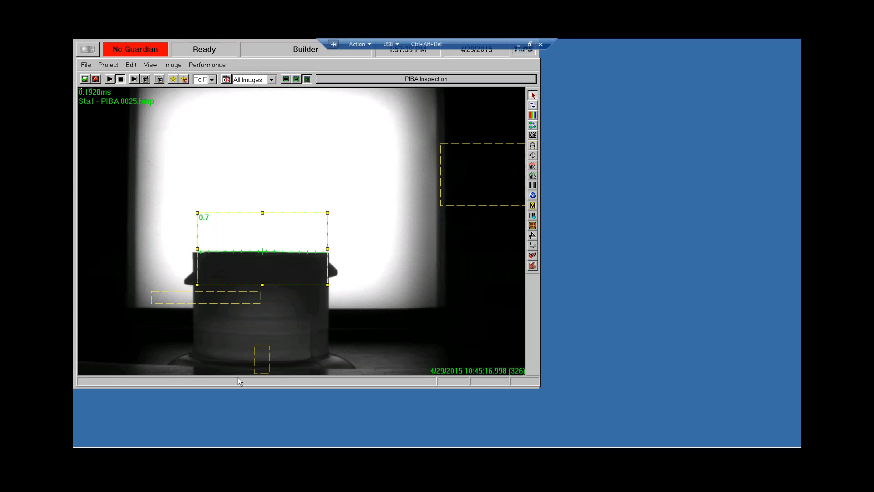
left_click(133, 80)
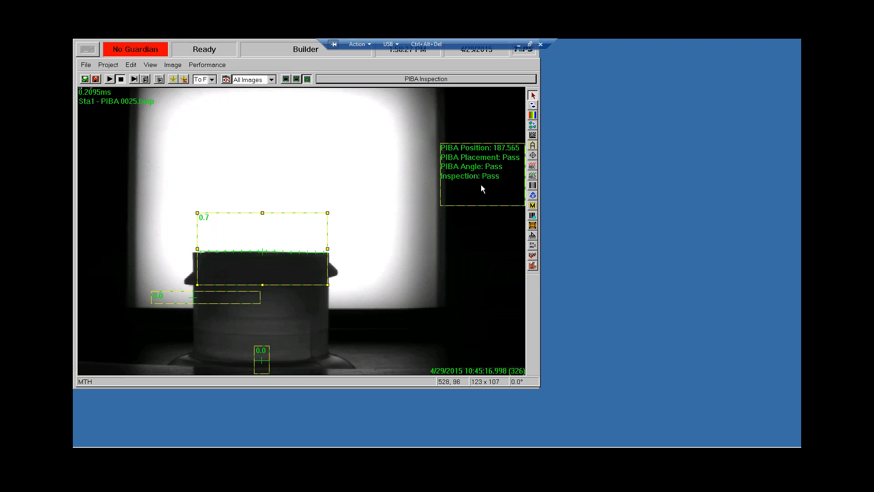
Open the MTH tool's properties and read through the Result1 formula to its end in the formula editor
double_click(481, 185)
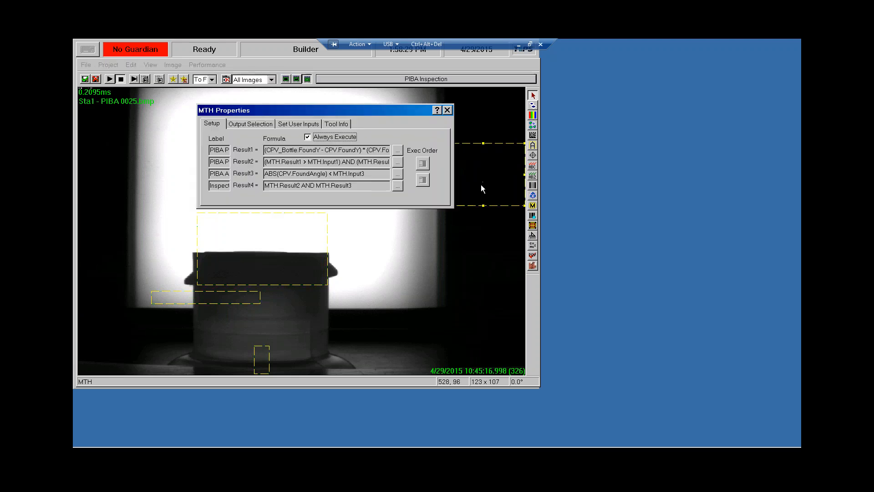
left_click(399, 152)
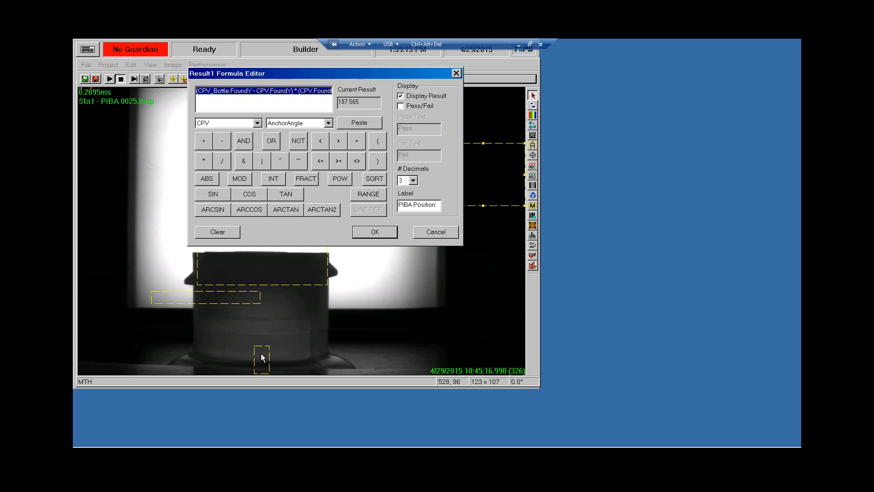
left_click(287, 92)
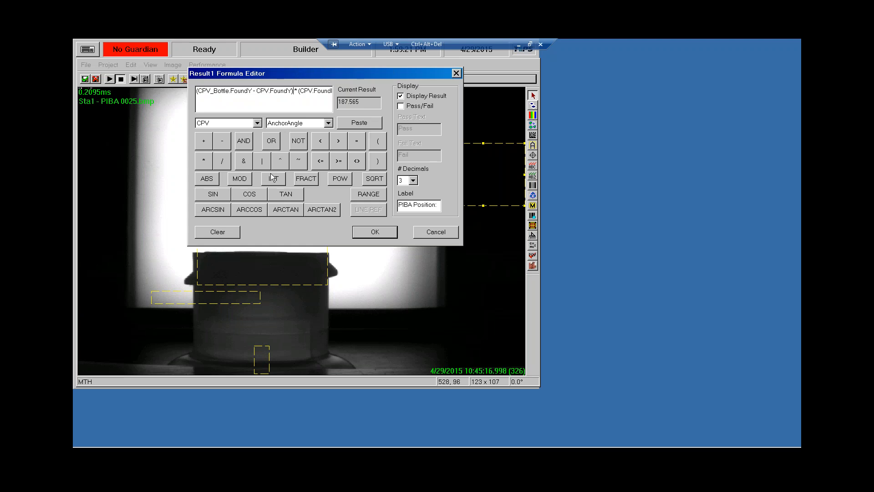
key("Right")
key("Right")
key("Right")
key("Right")
key("Right")
key("Right")
key("Right")
key("Right")
key("Right")
key("Right")
key("Right")
key("Right")
key("Right")
key("Right")
key("Right")
key("Right")
Highlight the CPV.FoundLineError < 1.5 condition in the Result1 formula and leave the editor without saving
left_click_drag(262, 89, 329, 93)
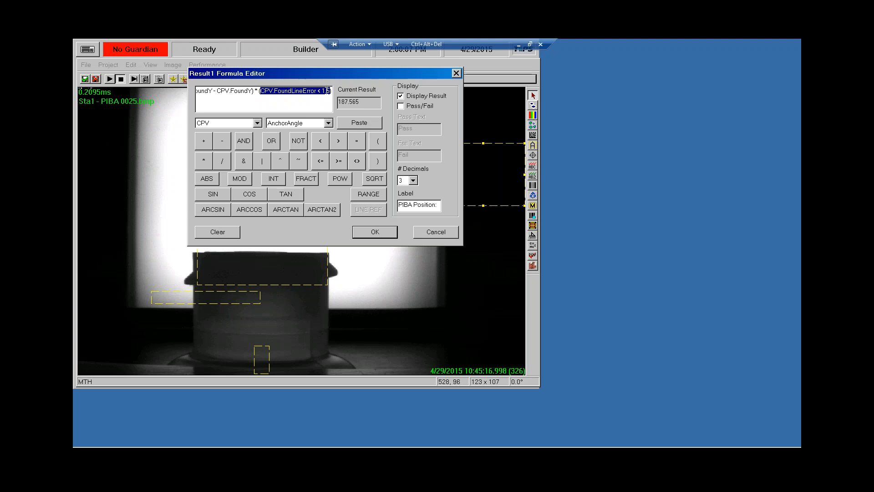
left_click(240, 91)
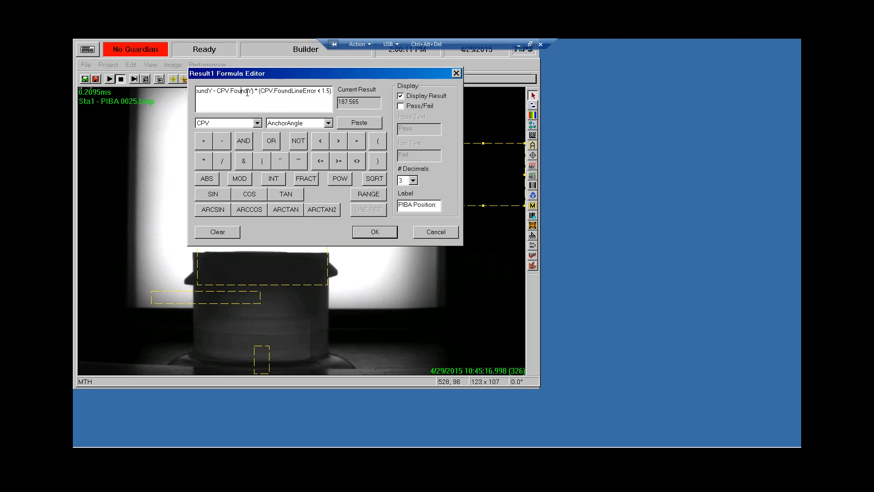
left_click_drag(362, 102, 325, 99)
left_click(441, 231)
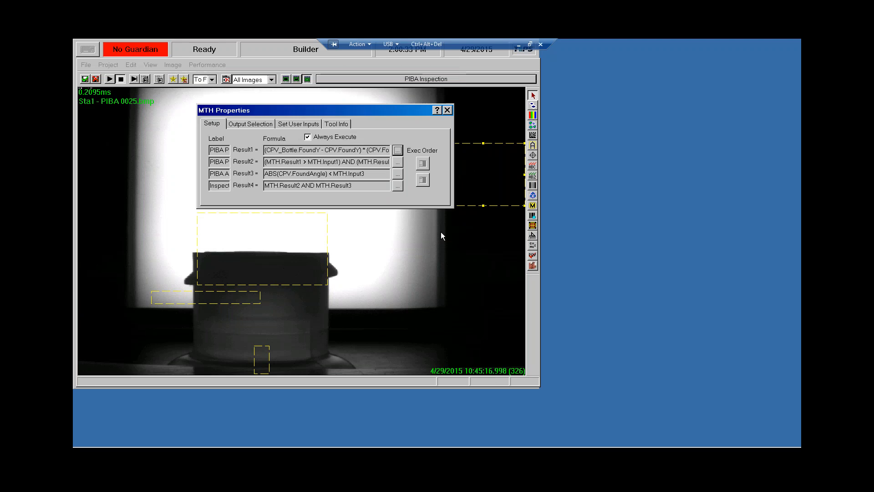
Review the full Result2 formula for PIBA placement and accept it as it is
left_click(398, 163)
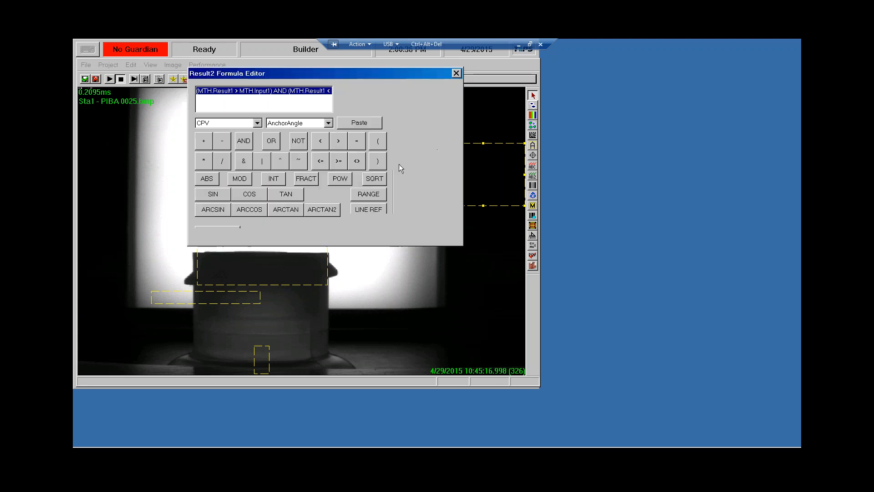
left_click(231, 92)
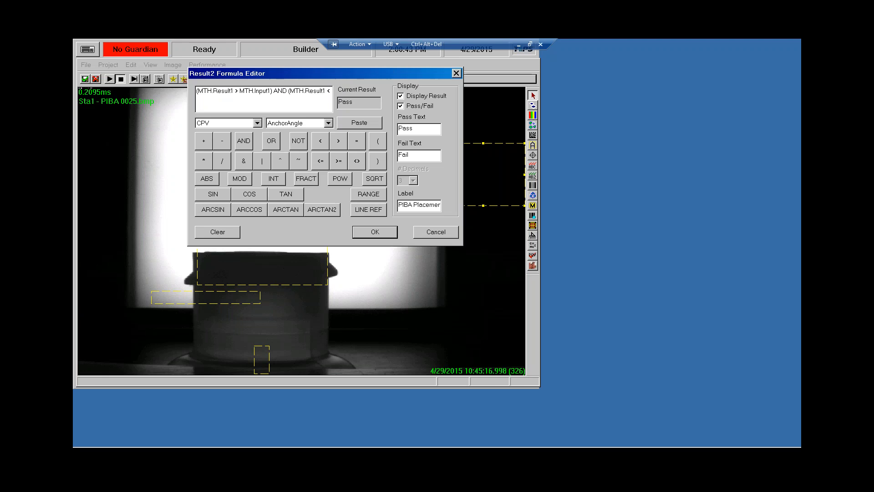
left_click(245, 91)
key("Right")
key("Right")
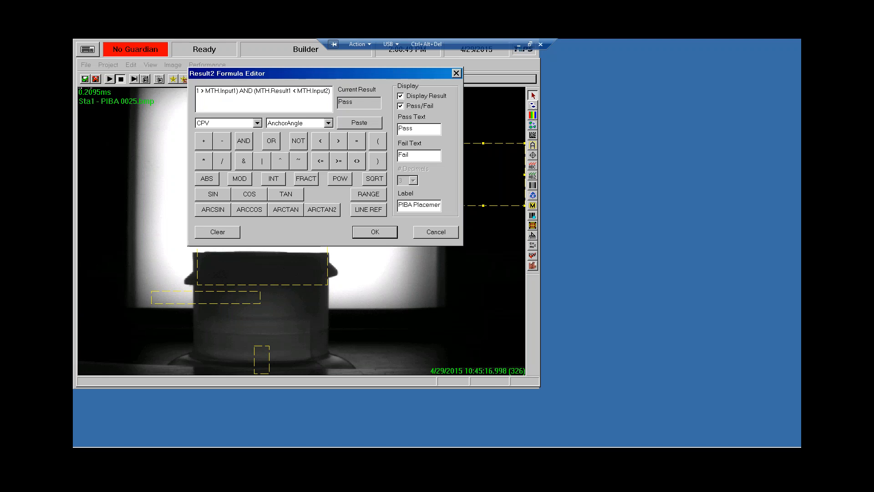
left_click(385, 233)
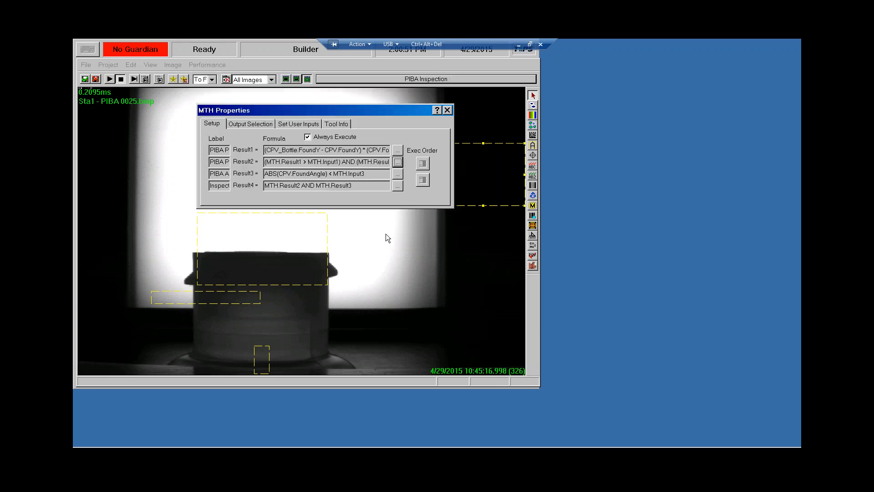
Check the MTH tool's user inputs Input1 and Input2 against the result formulas and return to the setup
left_click(307, 125)
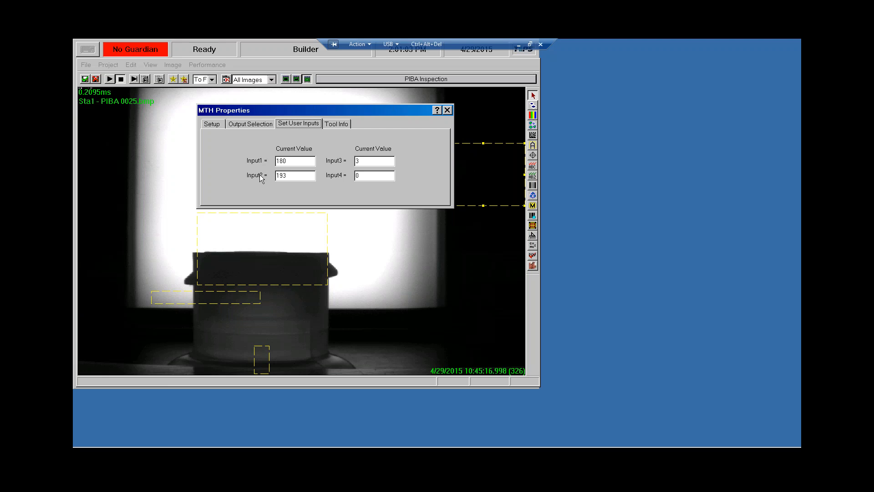
left_click(292, 160)
left_click(223, 125)
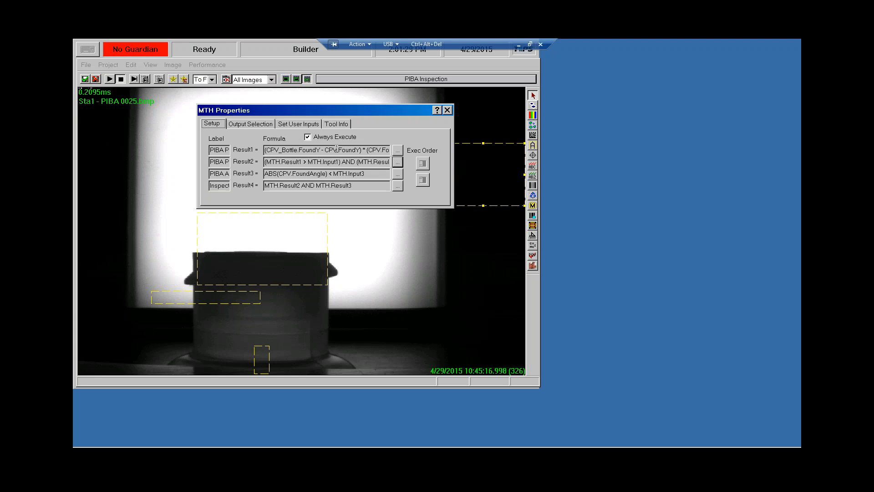
left_click(299, 125)
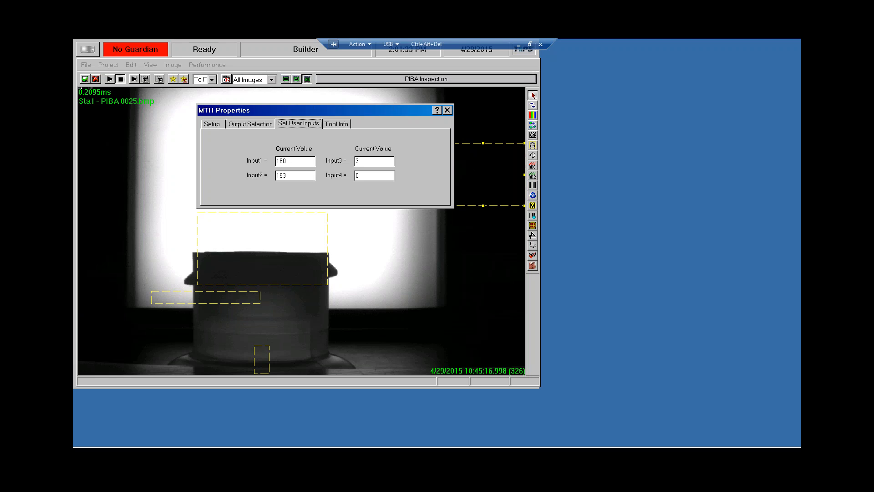
left_click(212, 123)
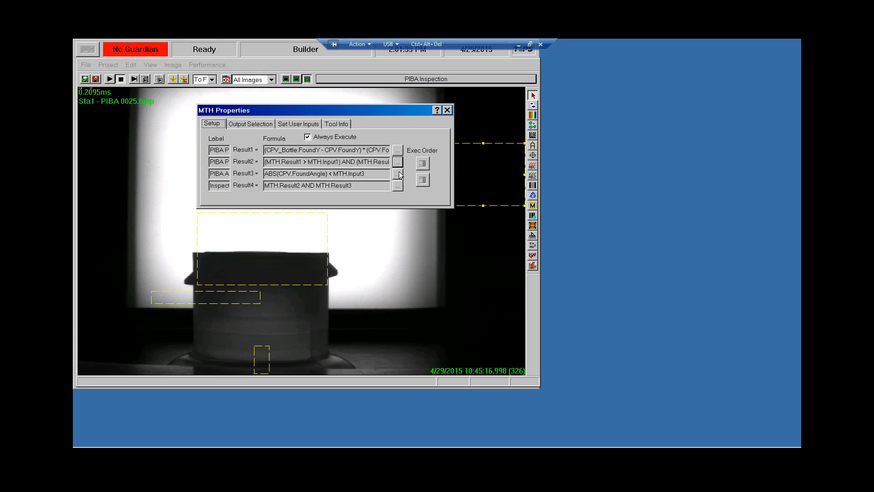
Review the Result3 formula for the PIBA angle and accept it as it is
left_click(398, 175)
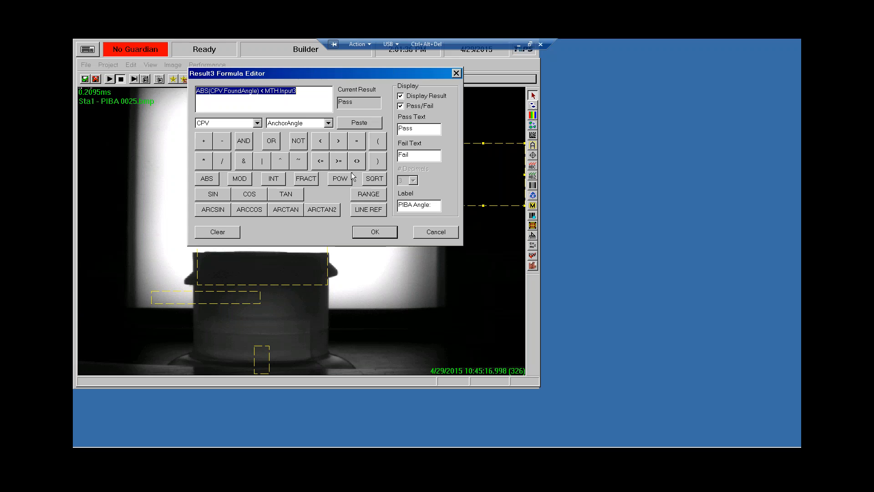
left_click(257, 90)
type(")")
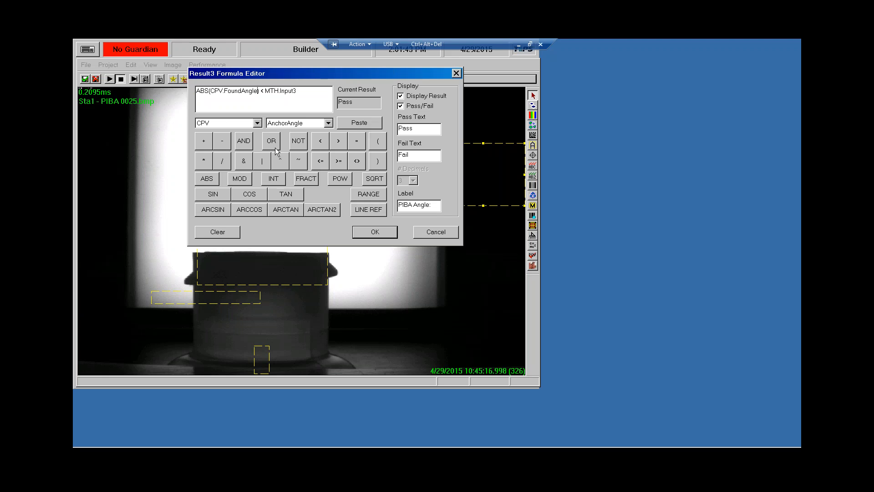
left_click(298, 95)
left_click(387, 236)
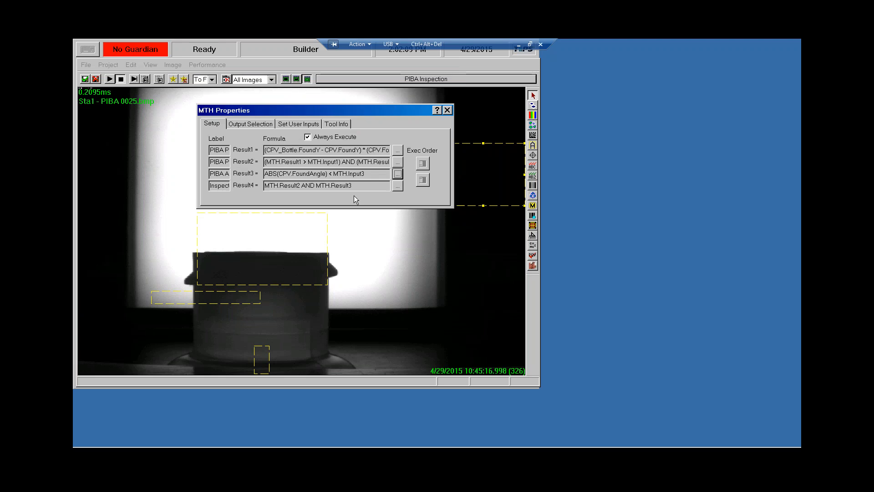
Check the Input3 angle limit among the MTH user inputs and return to the formula list
left_click(310, 124)
double_click(357, 161)
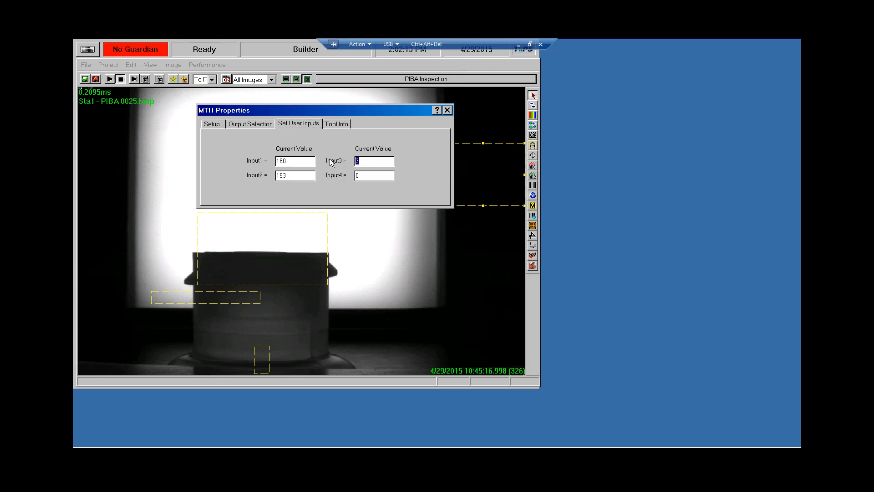
left_click(359, 160)
left_click(219, 125)
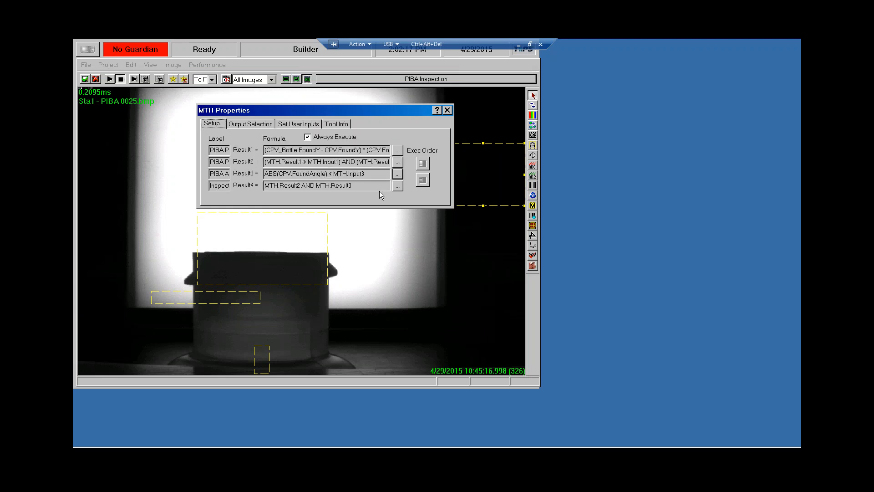
Review the Result4 formula for the overall inspection and cancel the editor without changes
left_click(398, 186)
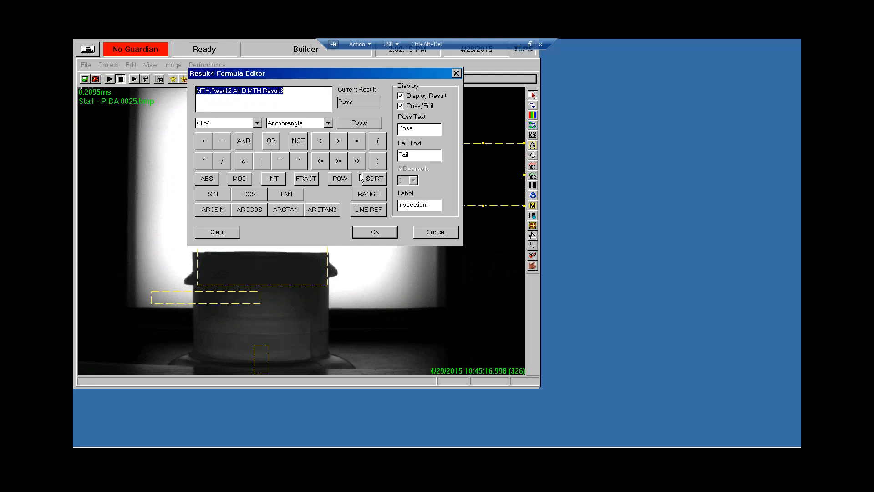
left_click(231, 90)
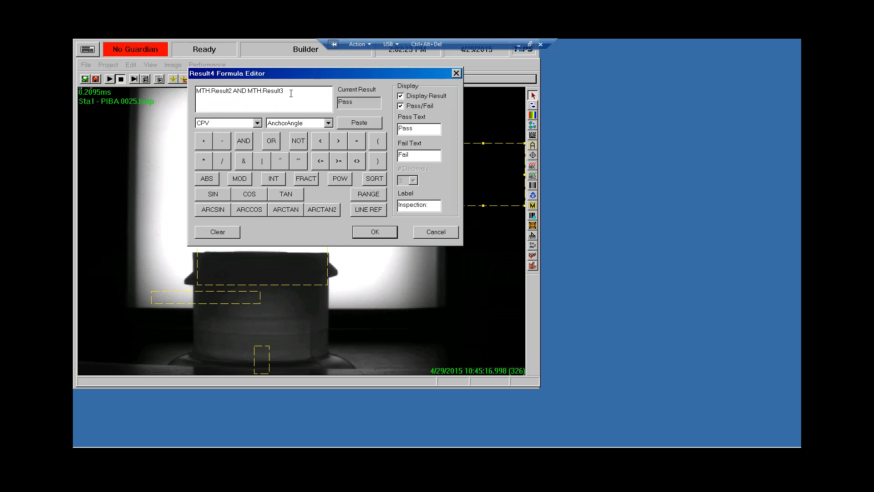
left_click(220, 92)
left_click(435, 233)
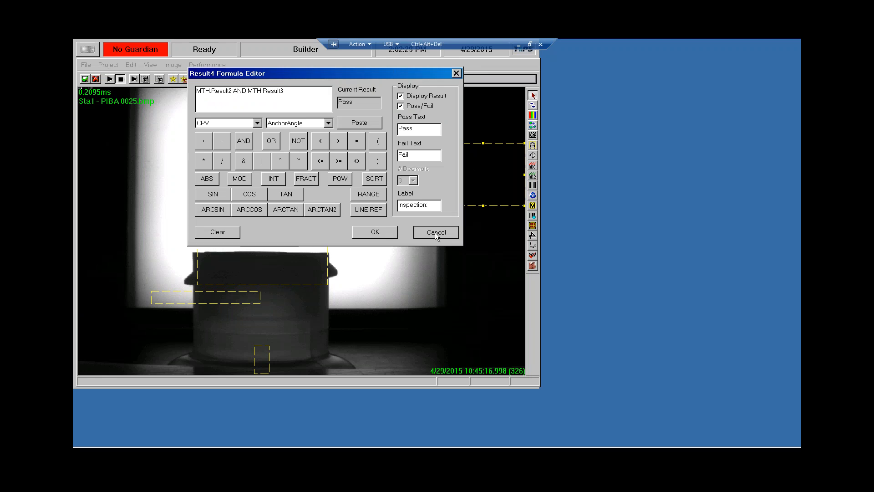
Compare the formulas in the MTH setup and highlight the (CPV.FoundLineError < 1.5) term of Result1
left_click(357, 162)
type("(CPV.FoundAngle) < MTH.Input3")
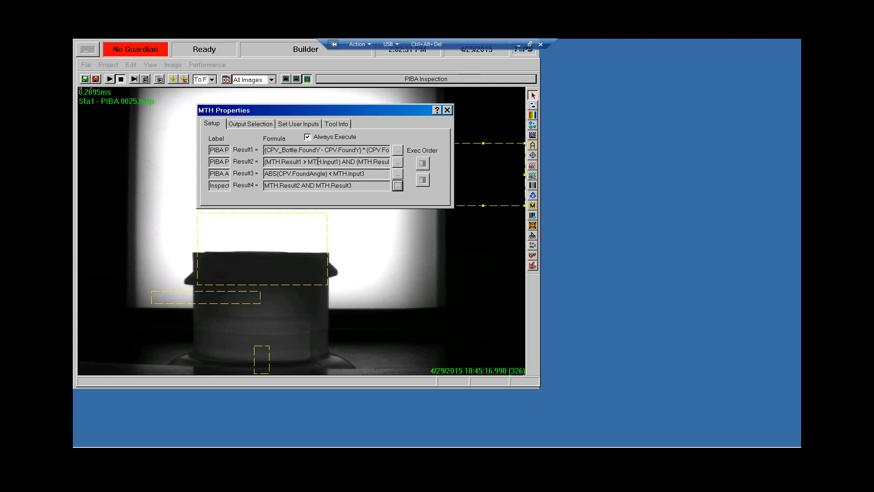
left_click(376, 173)
left_click(368, 151)
left_click_drag(368, 151, 394, 163)
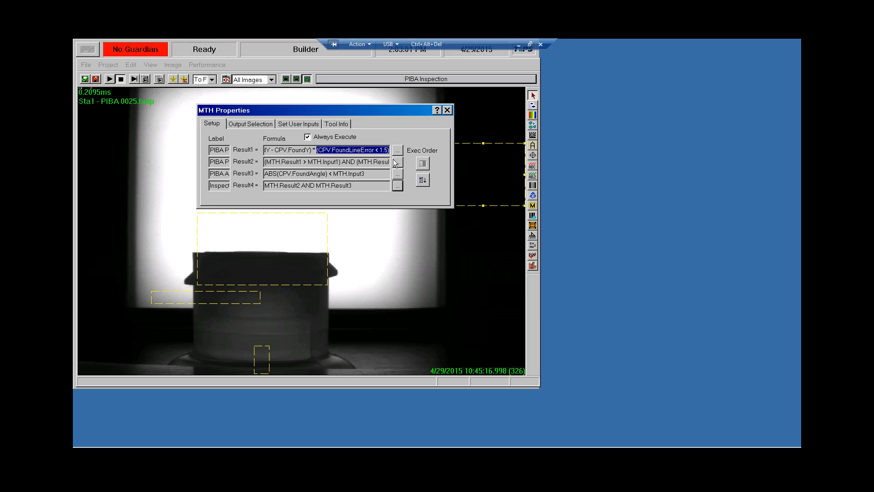
Close the MTH properties, run the PIBA Inspection image set with a 1000 ms image delay, and stop the run
left_click(447, 111)
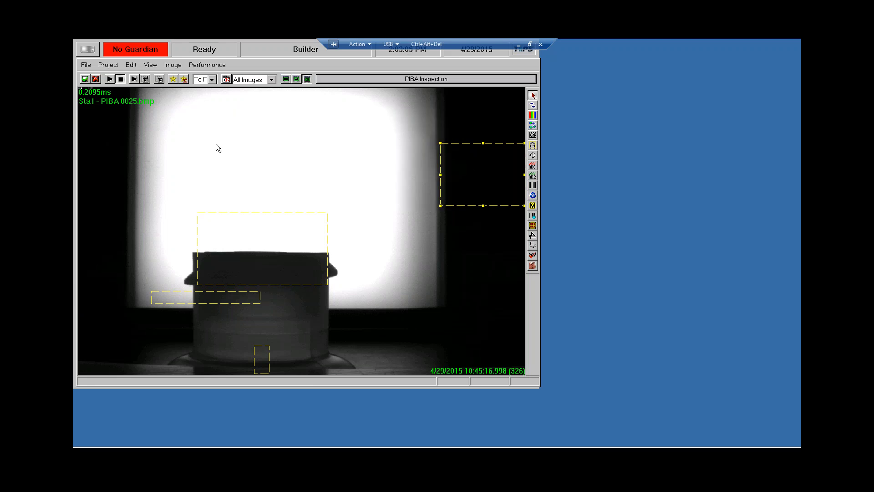
left_click(173, 66)
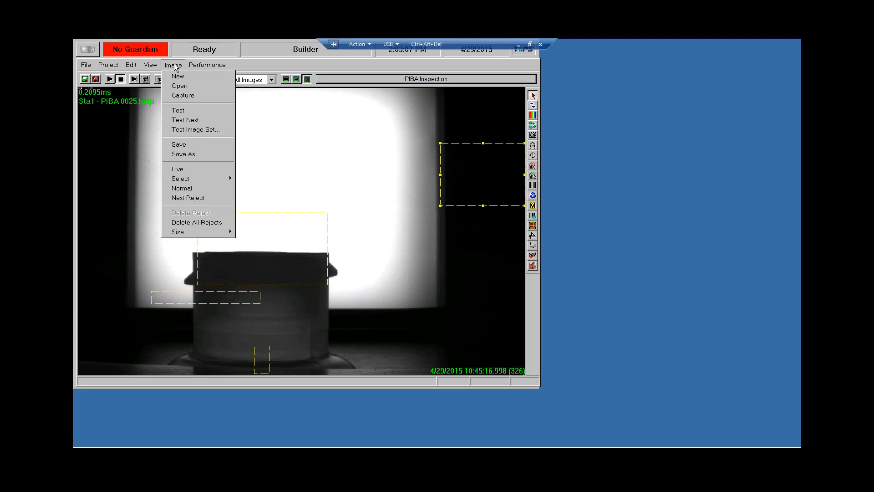
left_click(209, 129)
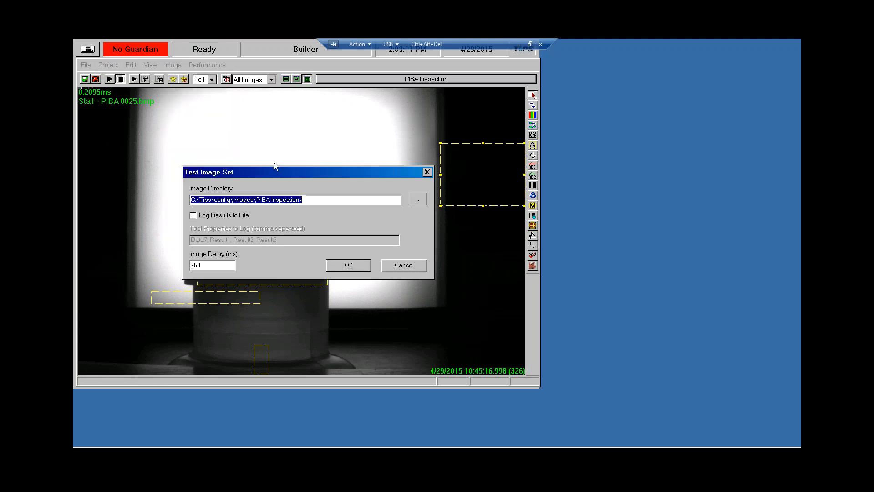
left_click_drag(290, 175, 303, 112)
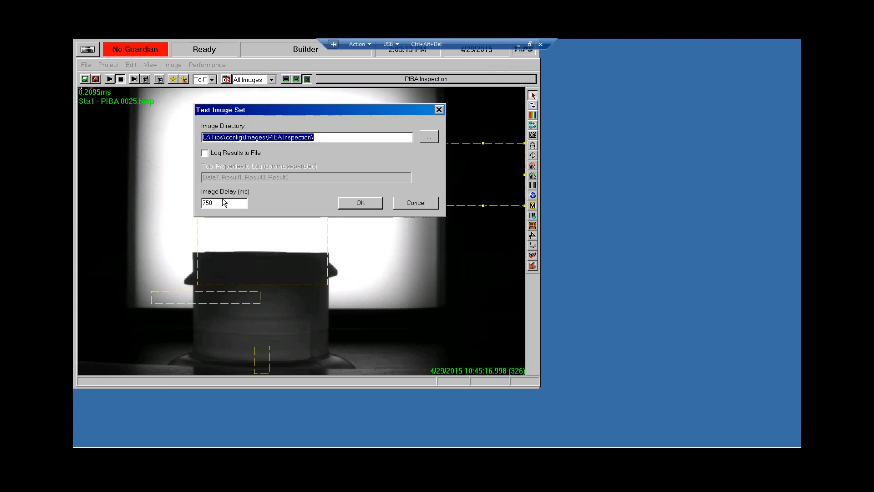
double_click(222, 203)
type("1")
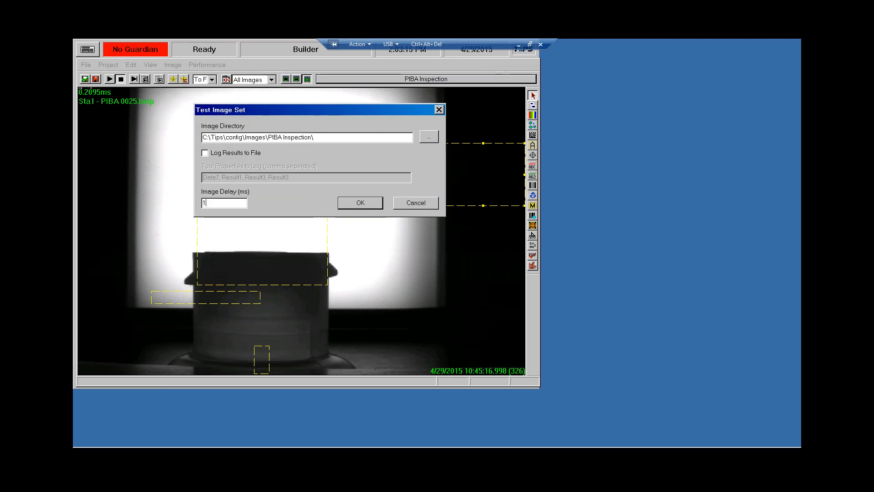
type("000")
left_click(346, 204)
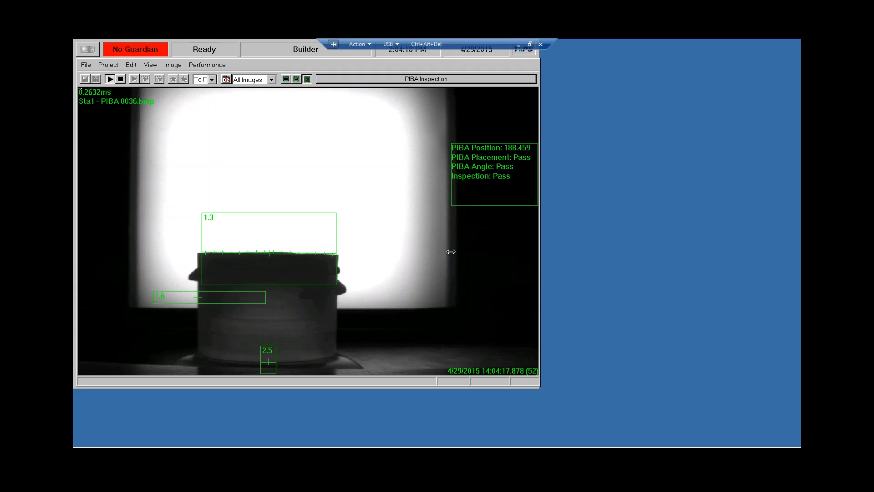
left_click(121, 79)
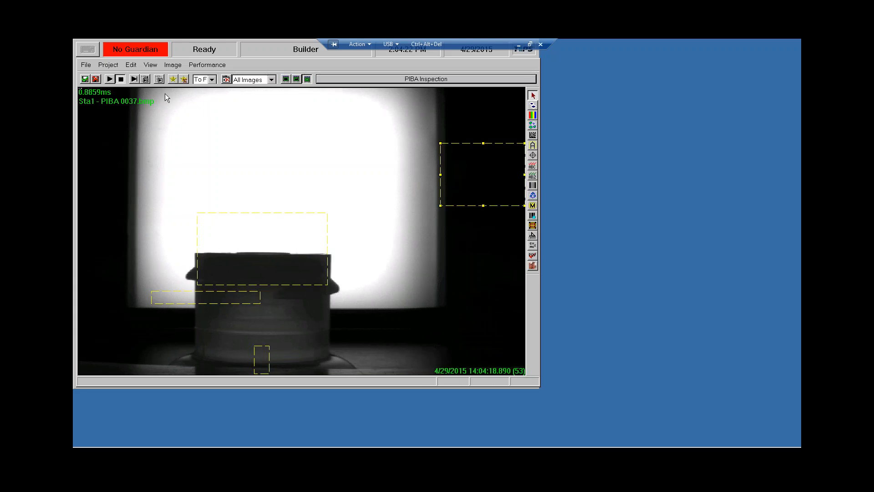
Inspect PIBA_FAIL1.bmp and review the run-time settings of the CPV tool on the cap's top edge
left_click(134, 80)
left_click(145, 81)
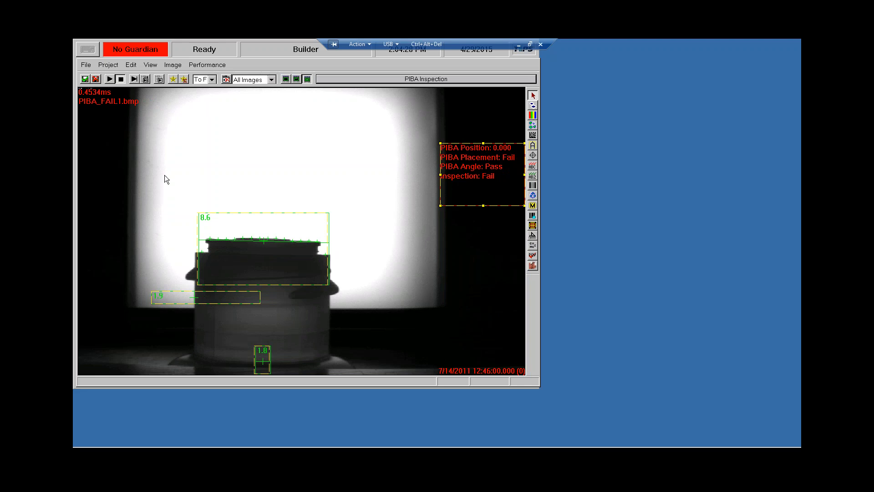
double_click(239, 229)
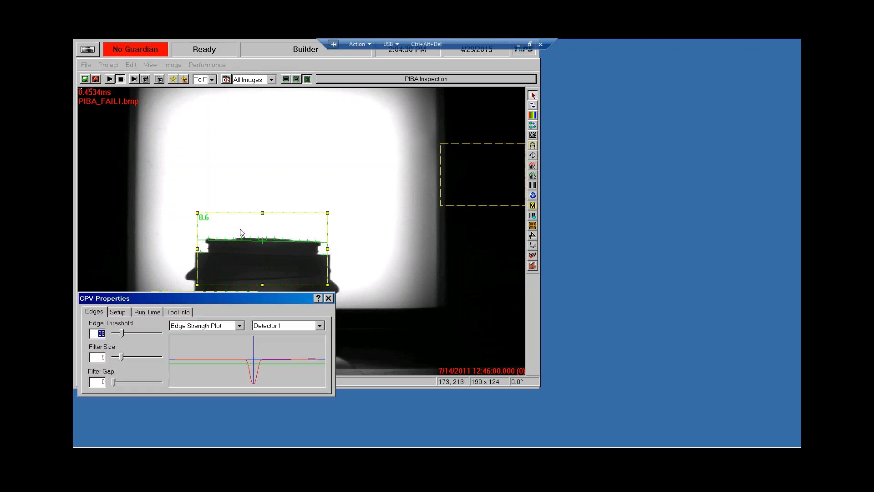
left_click(147, 312)
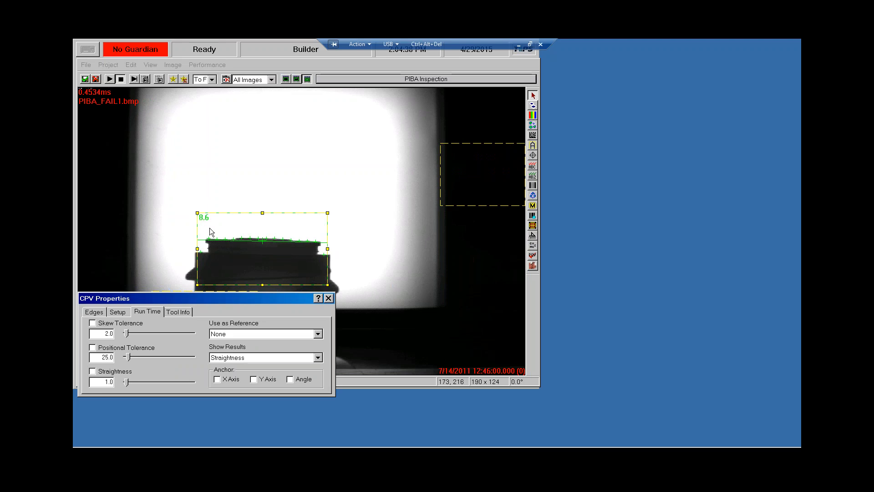
left_click(328, 297)
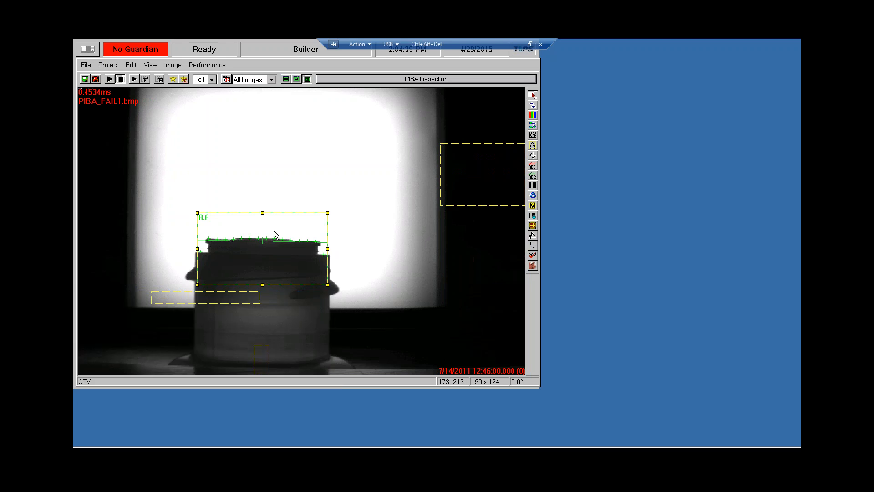
left_click(134, 78)
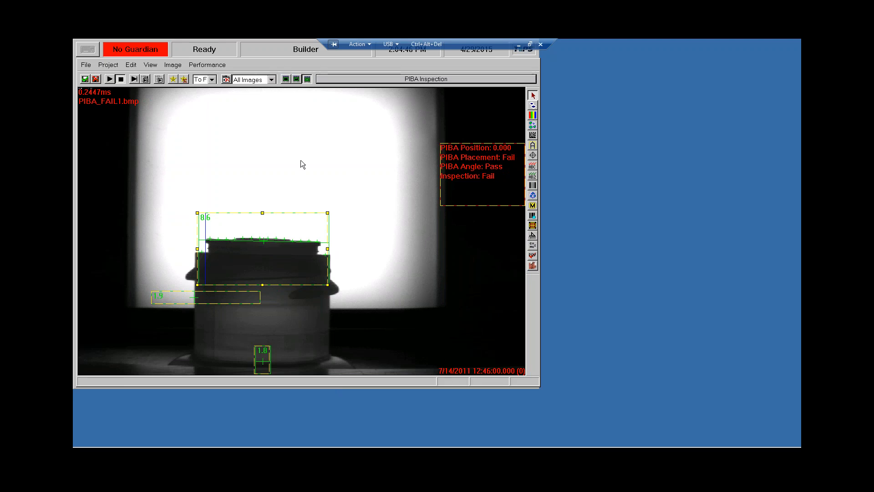
Inspect the remaining reject images one by one, from PIBA_FAIL10.bmp through PIBA_FAIL_SKEW10.bmp, and compare straightness, placement and angle results
left_click(148, 79)
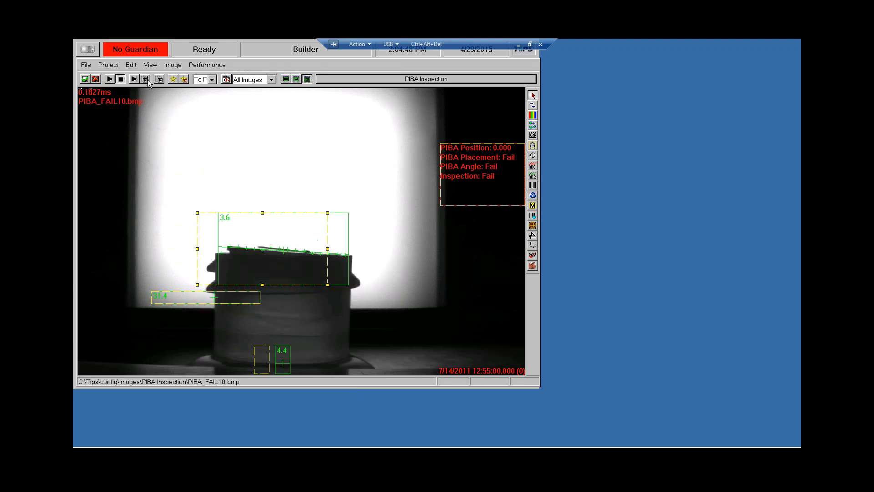
left_click(148, 79)
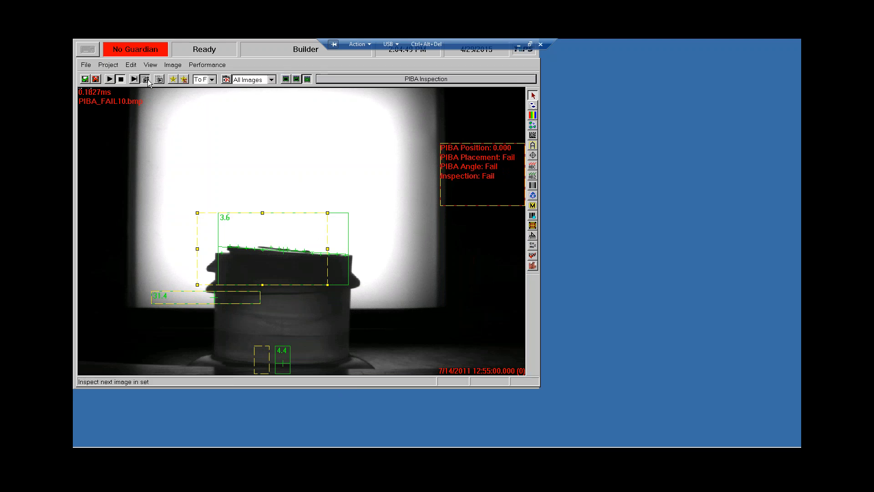
left_click(148, 80)
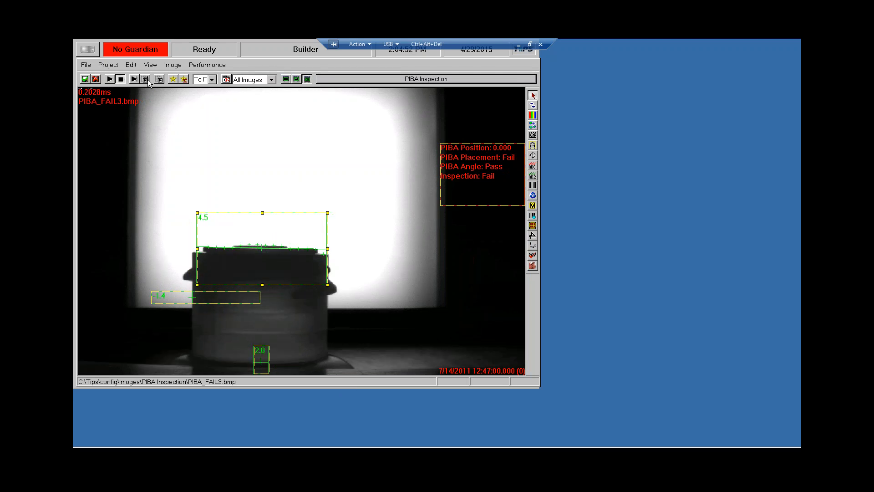
left_click(148, 79)
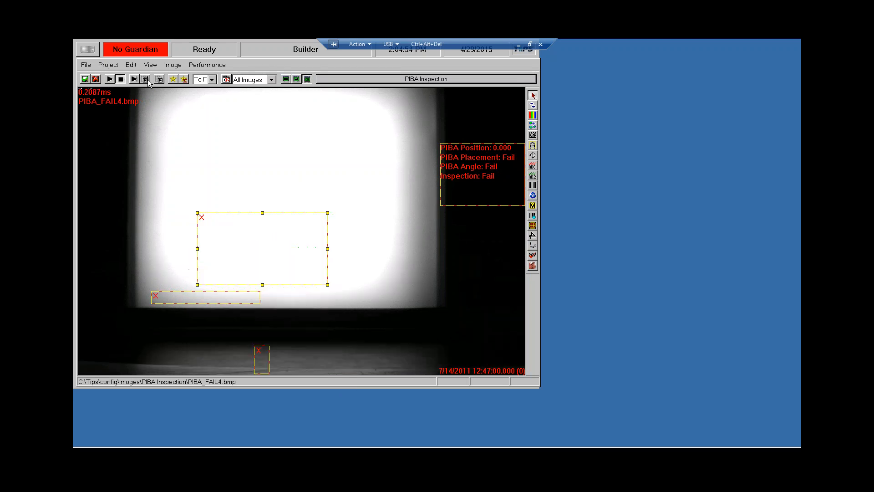
left_click(148, 79)
left_click(147, 79)
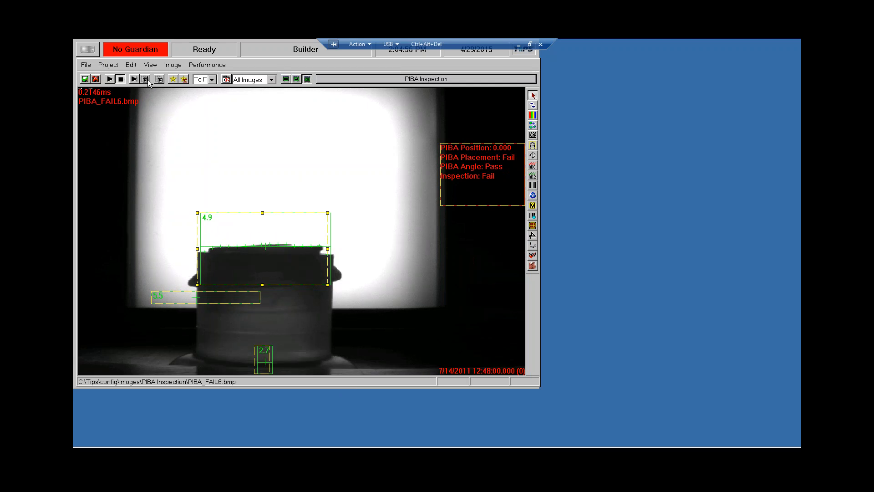
left_click(148, 80)
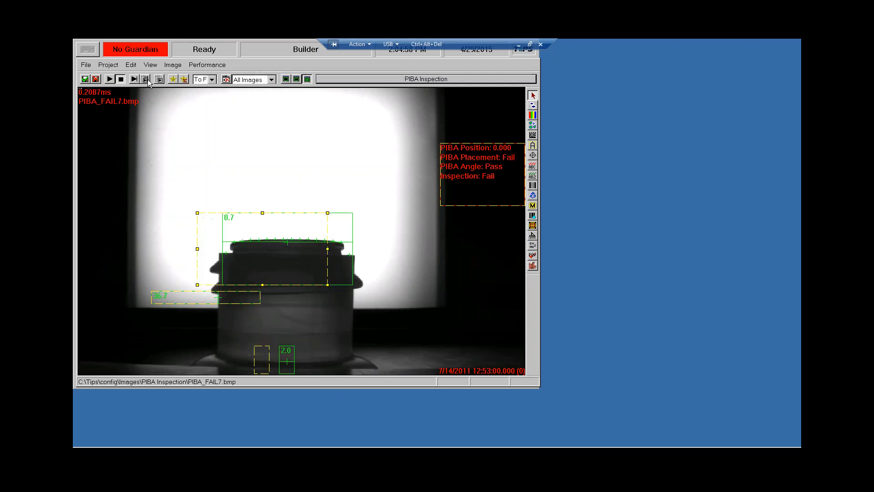
left_click(148, 79)
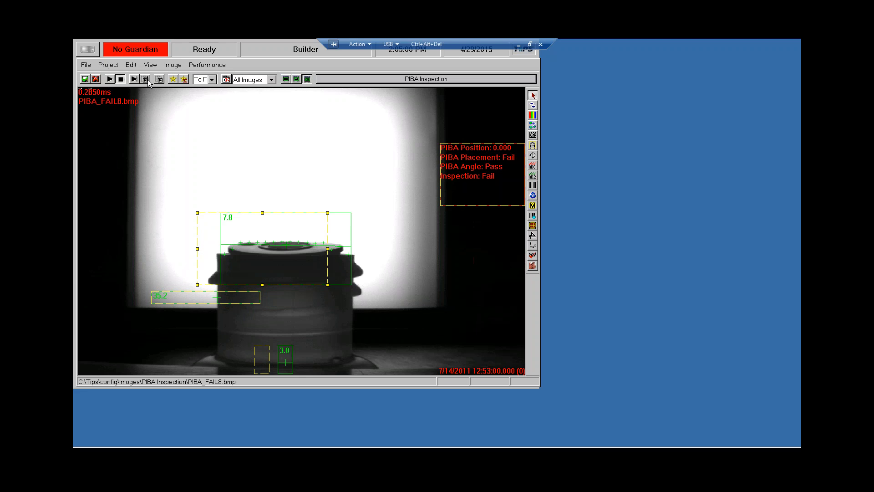
left_click(147, 79)
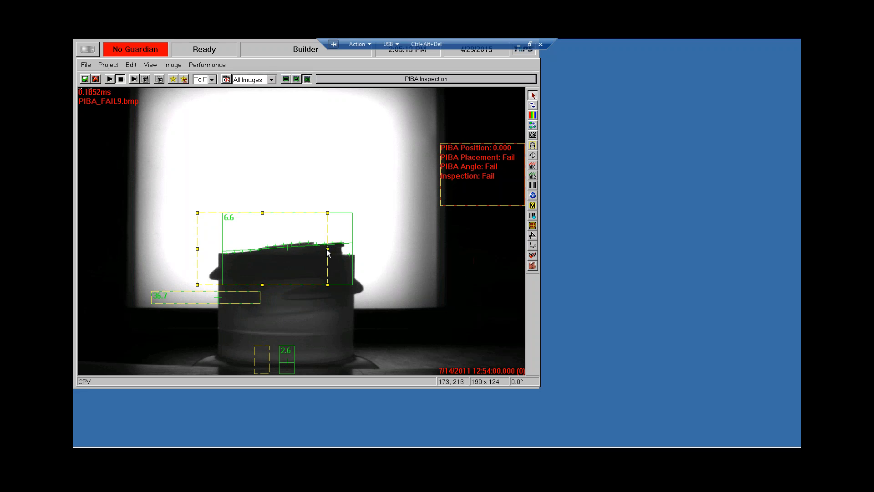
left_click(145, 80)
left_click(145, 79)
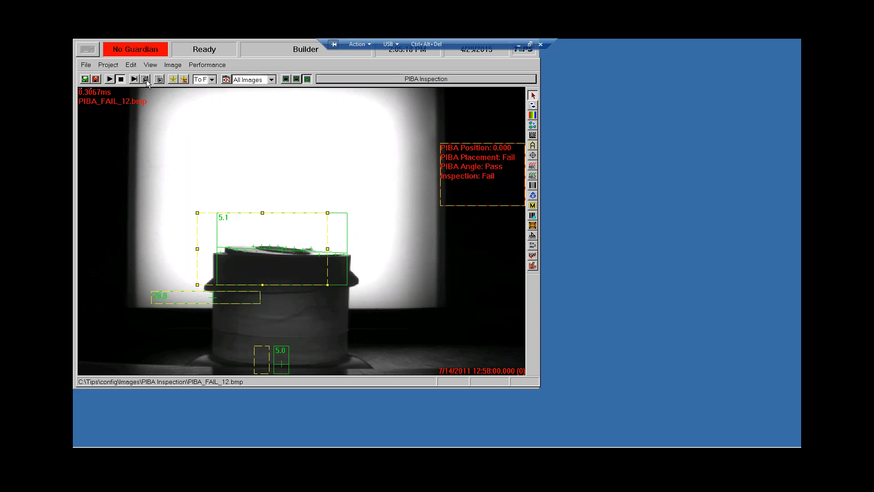
left_click(145, 80)
left_click(146, 80)
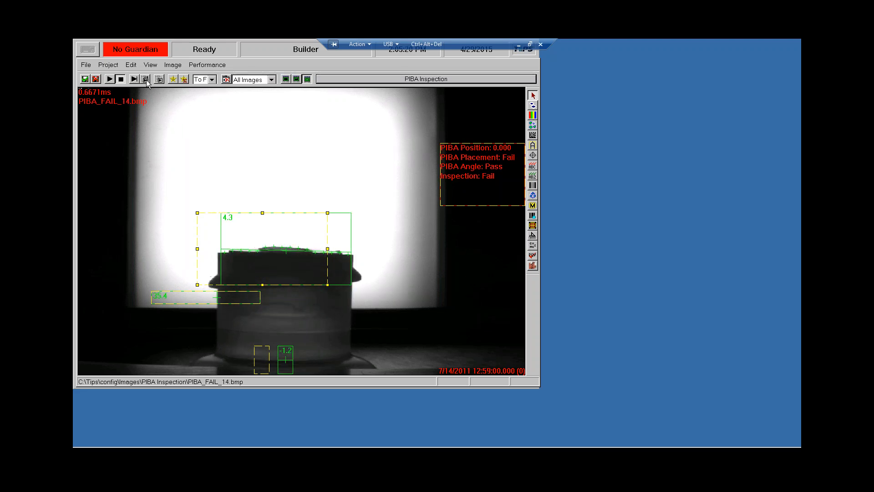
left_click(146, 80)
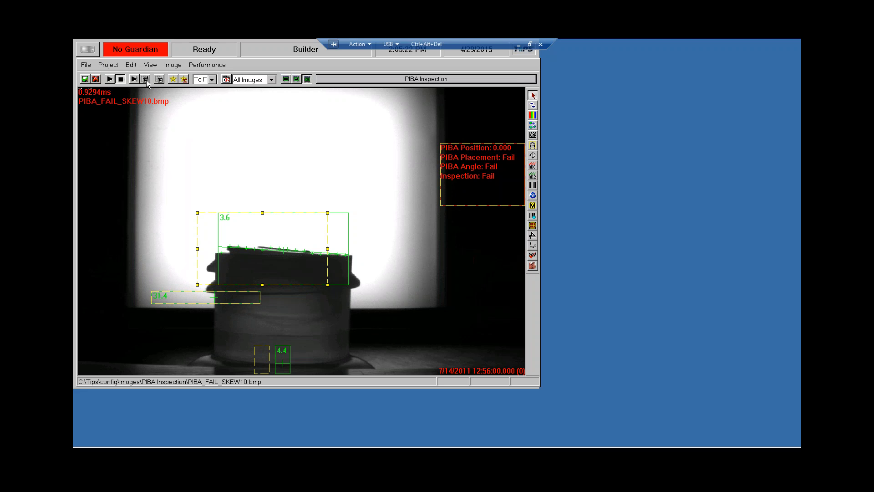
Inspect the good cap images one by one from Sta1 - PIBA 0000.bmp to 0018.bmp, checking position, placement and angle results
left_click(146, 80)
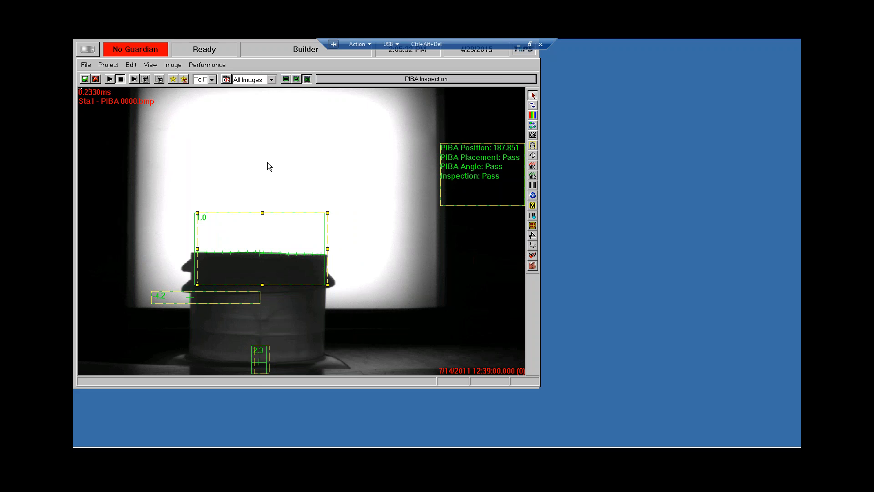
left_click(146, 81)
left_click(146, 81)
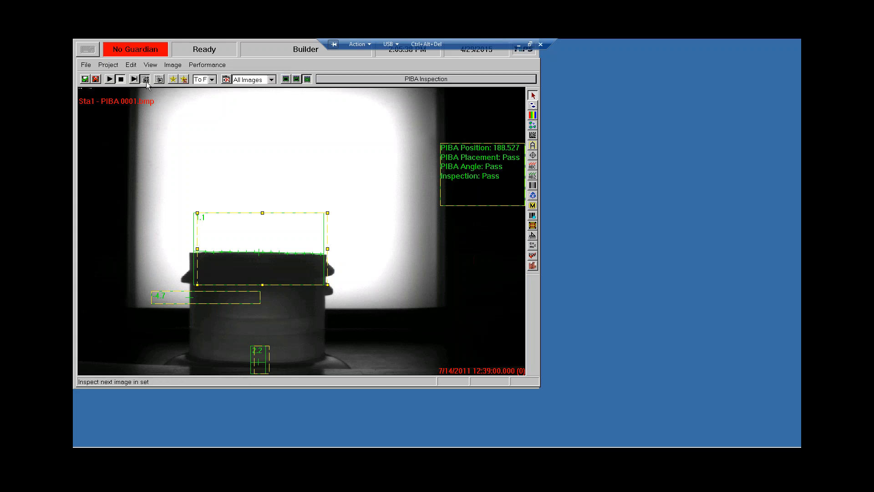
left_click(146, 81)
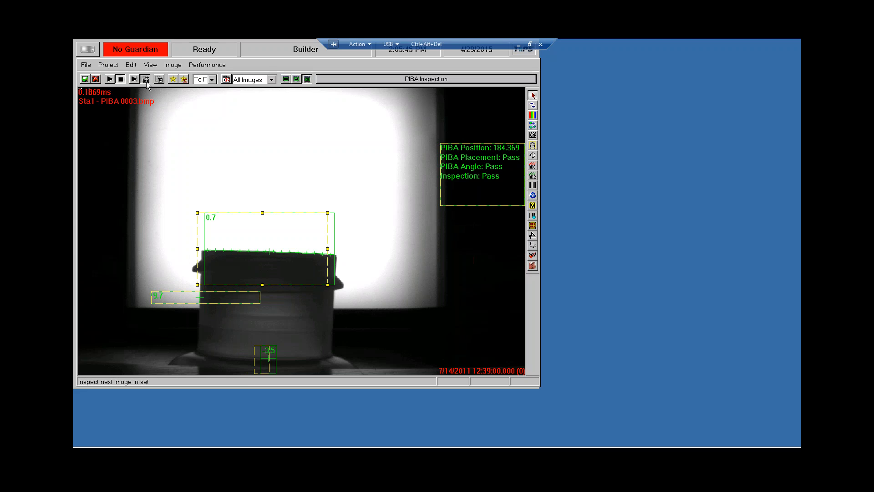
left_click(147, 81)
left_click(146, 80)
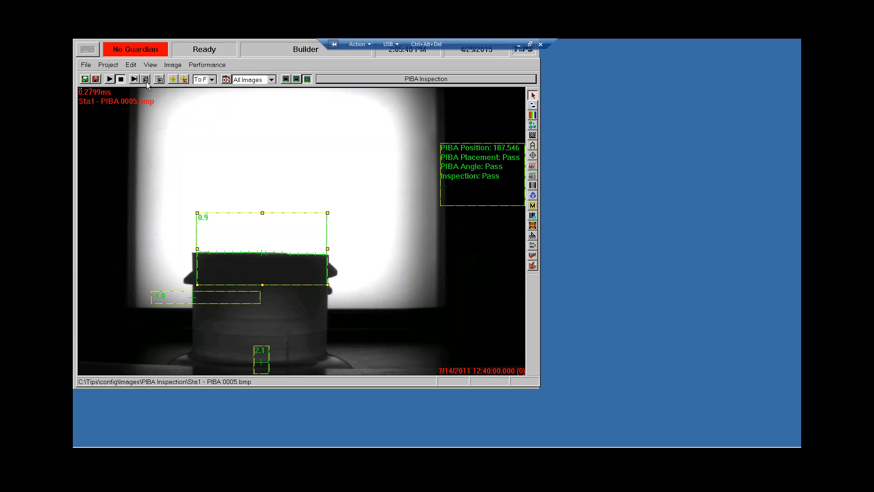
left_click(146, 82)
left_click(146, 82)
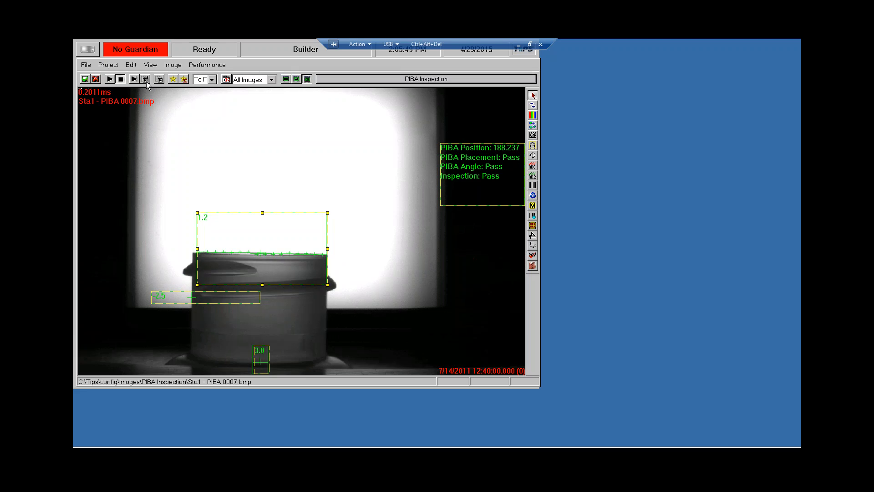
left_click(146, 82)
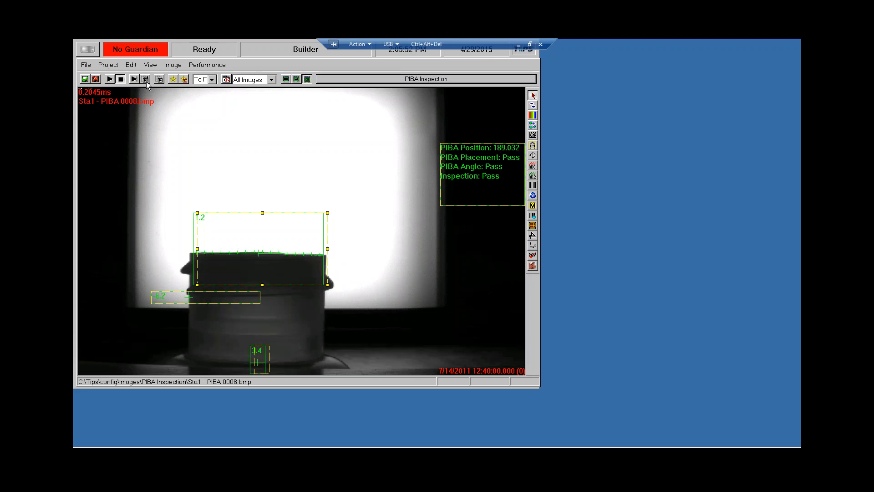
left_click(146, 82)
left_click(146, 82)
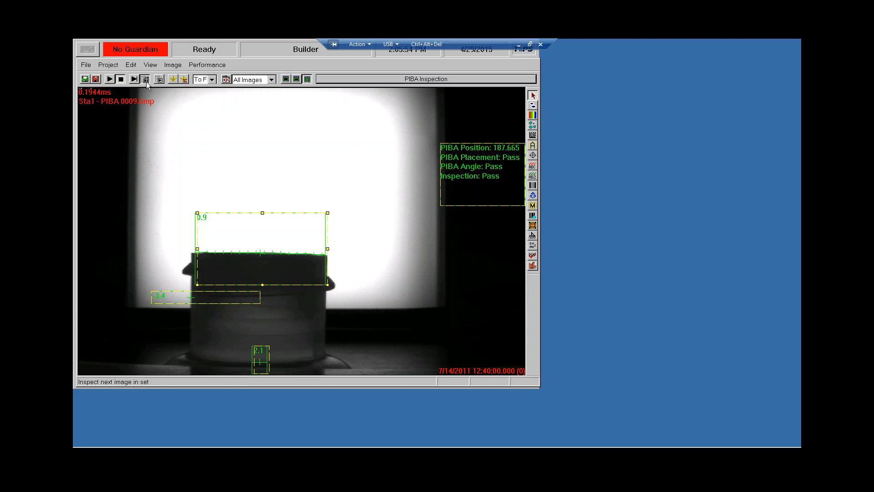
left_click(146, 82)
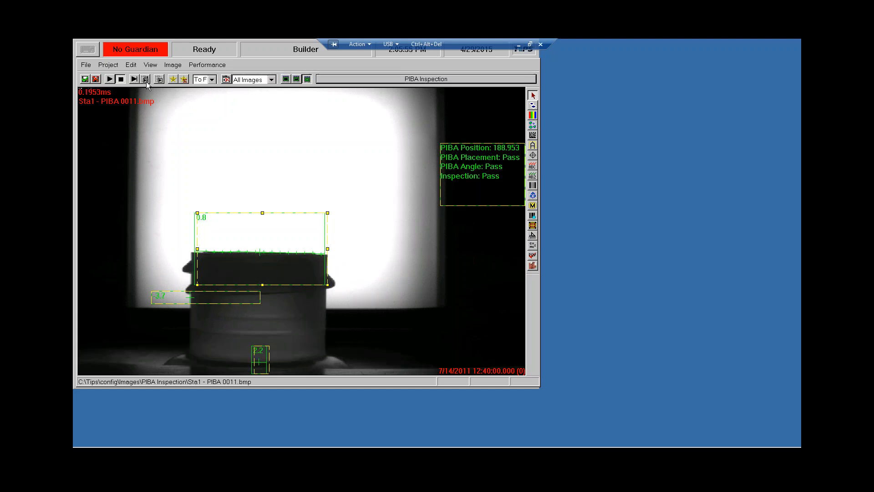
left_click(147, 82)
left_click(146, 81)
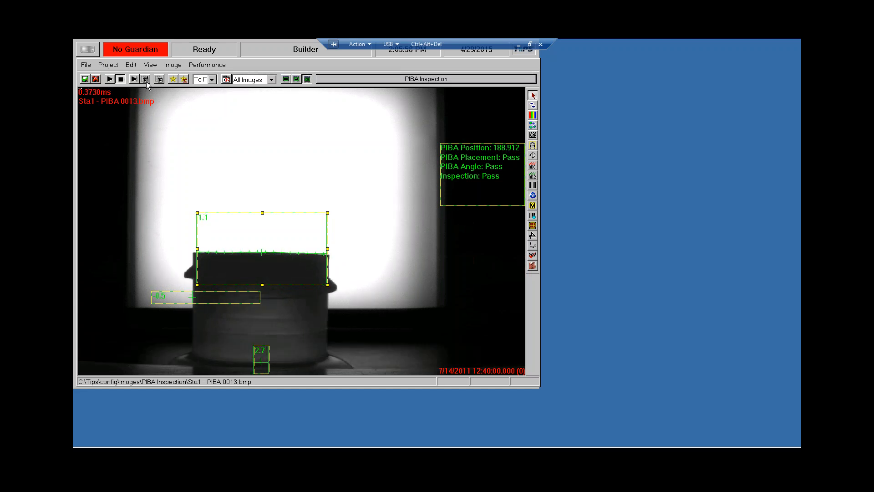
left_click(146, 82)
left_click(146, 81)
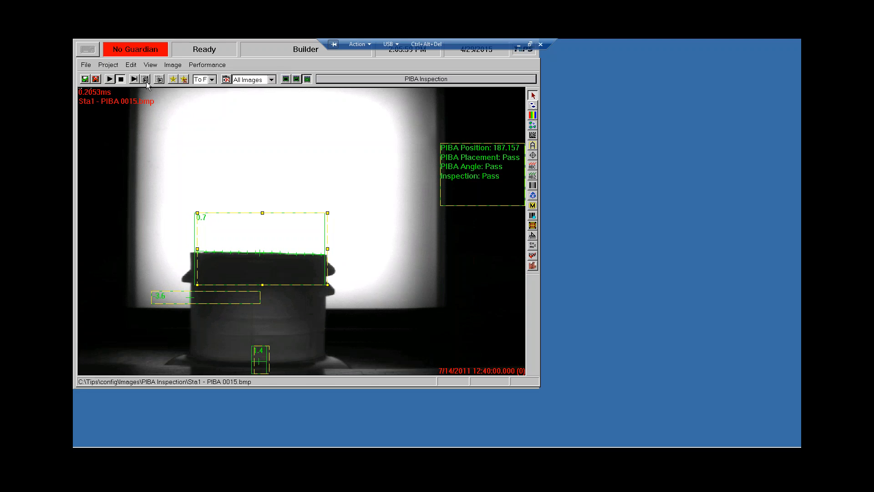
left_click(147, 82)
left_click(146, 81)
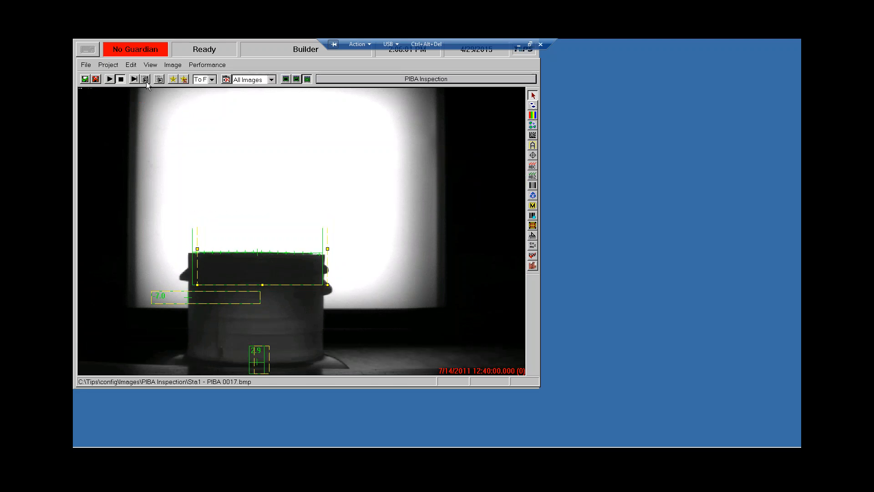
left_click(146, 81)
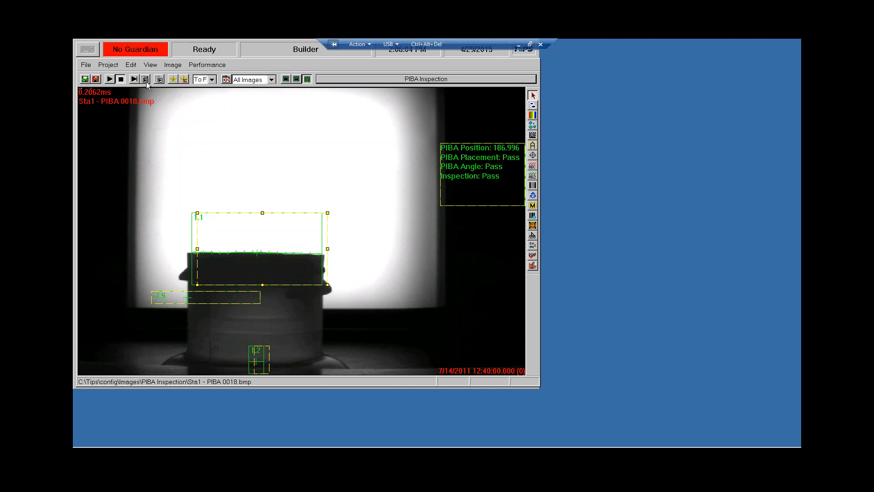
Inspect the good cap images one by one up to Sta1 - PIBA 0025.bmp, checking position, placement, angle and straightness results
left_click(146, 82)
left_click(147, 81)
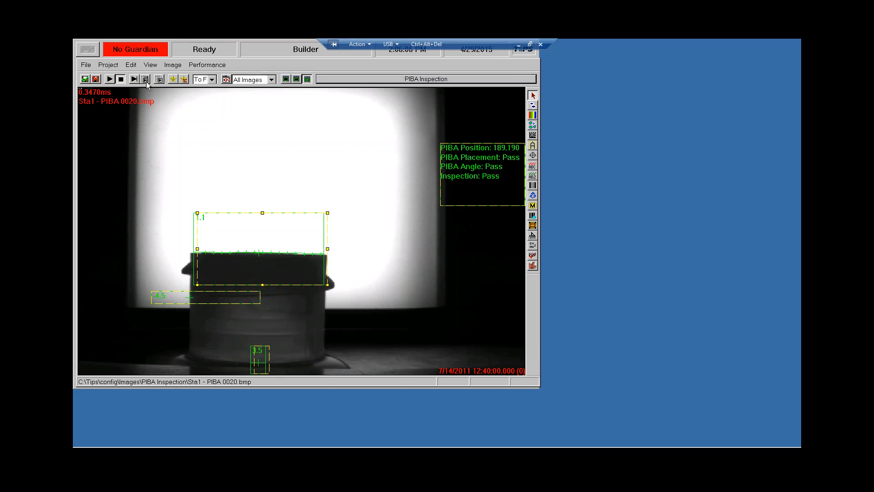
left_click(147, 81)
left_click(146, 81)
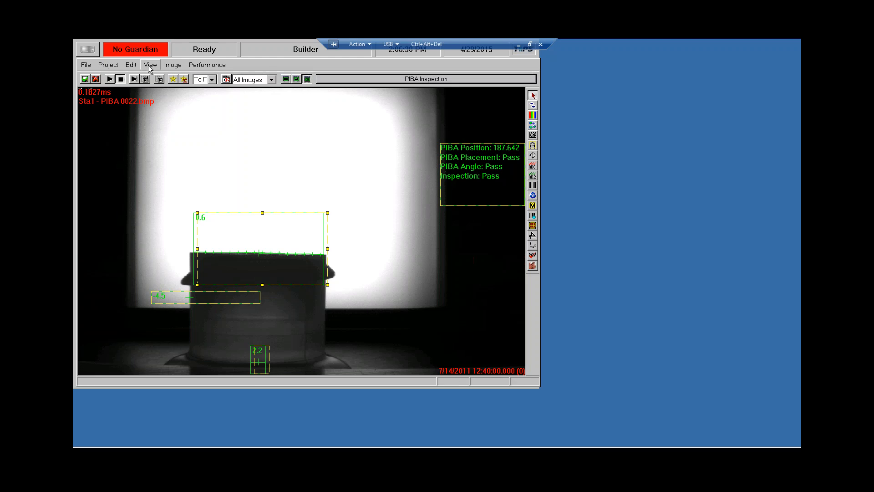
left_click(146, 80)
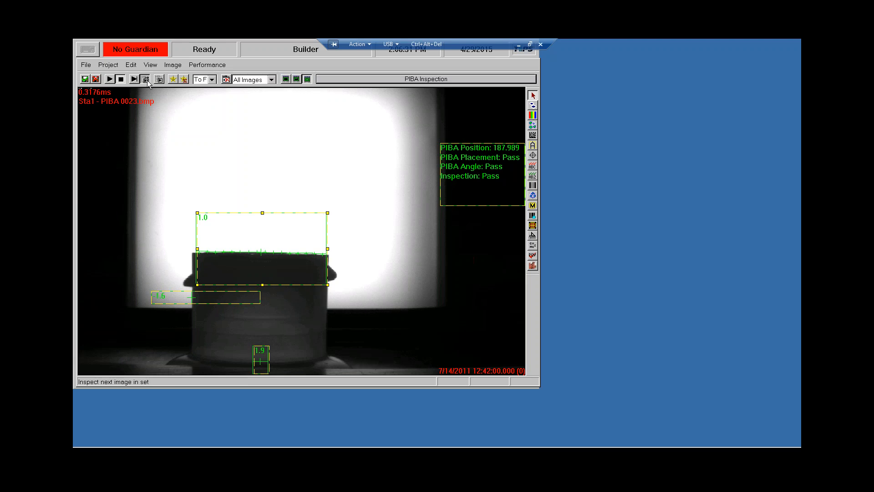
left_click(146, 80)
left_click(145, 79)
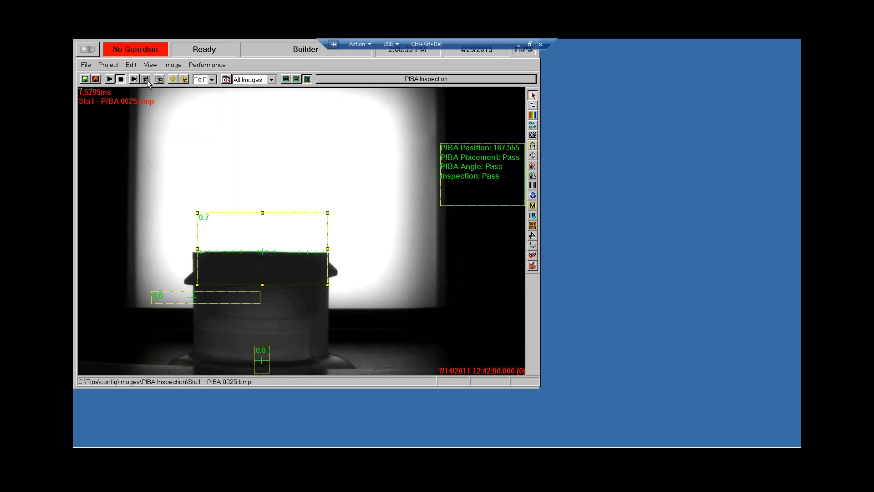
Review the run-time tolerances and reference settings of the CPV tool on the cap's top edge
double_click(286, 232)
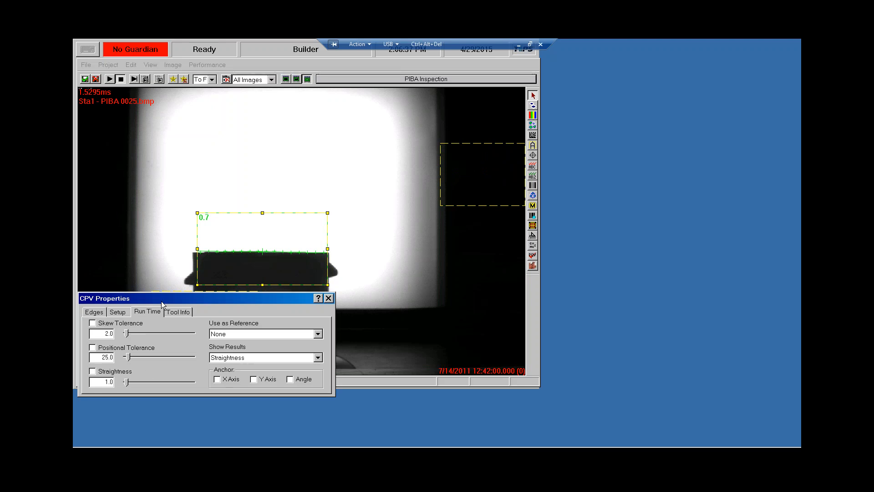
left_click_drag(199, 297, 376, 107)
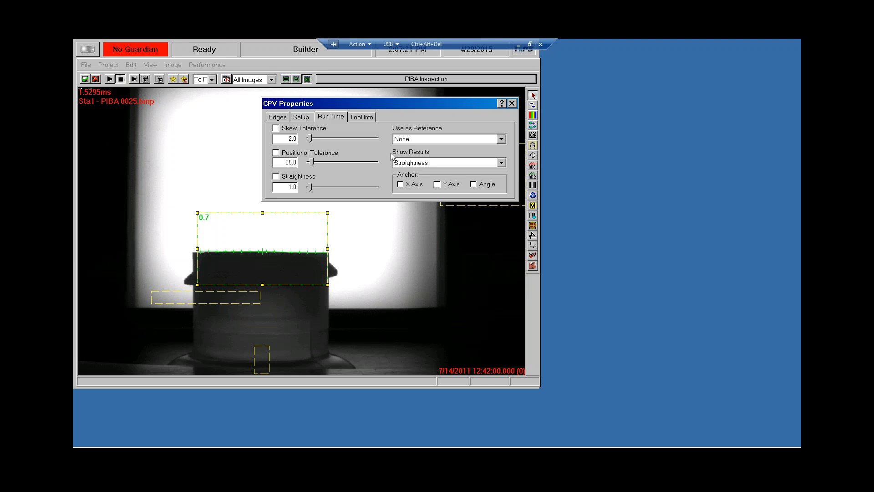
left_click(513, 104)
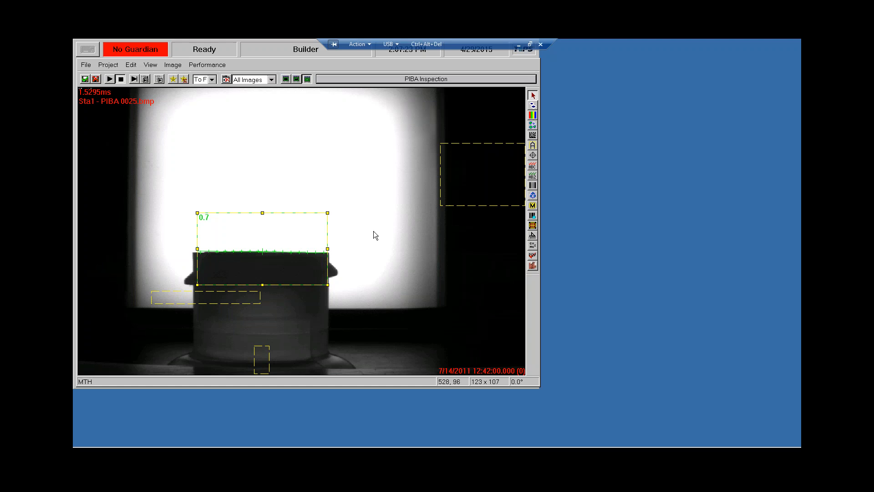
Set the CPV_Bottle tool at the bottle's base to use Position as its reference
left_click(262, 363)
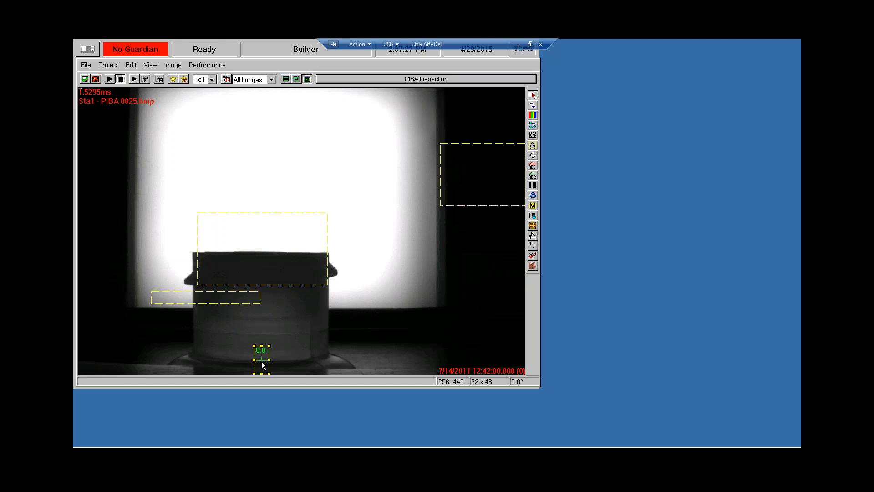
double_click(262, 363)
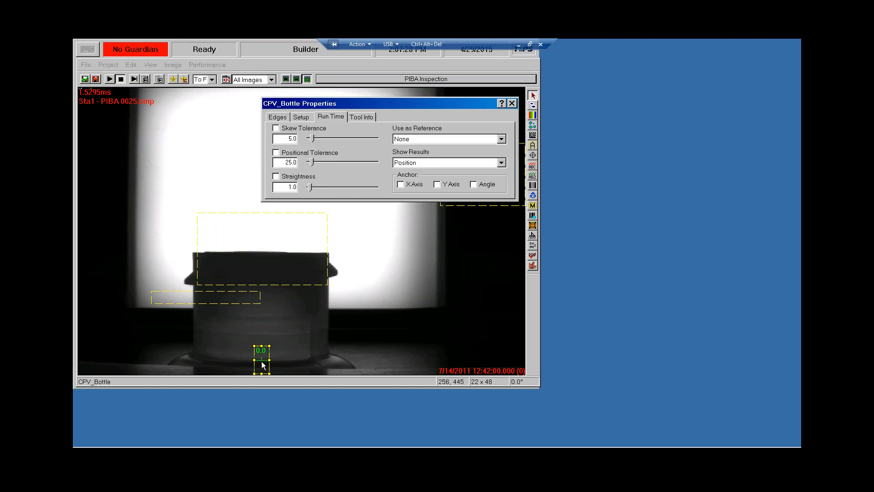
left_click(433, 140)
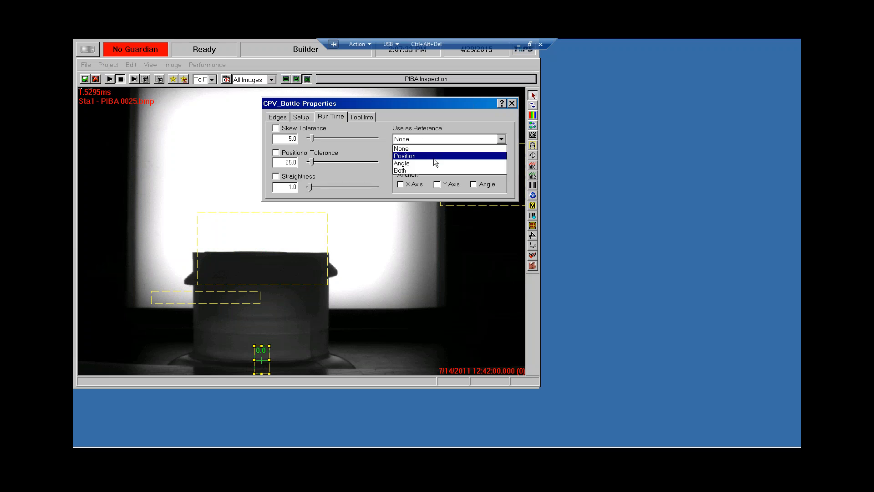
left_click(433, 156)
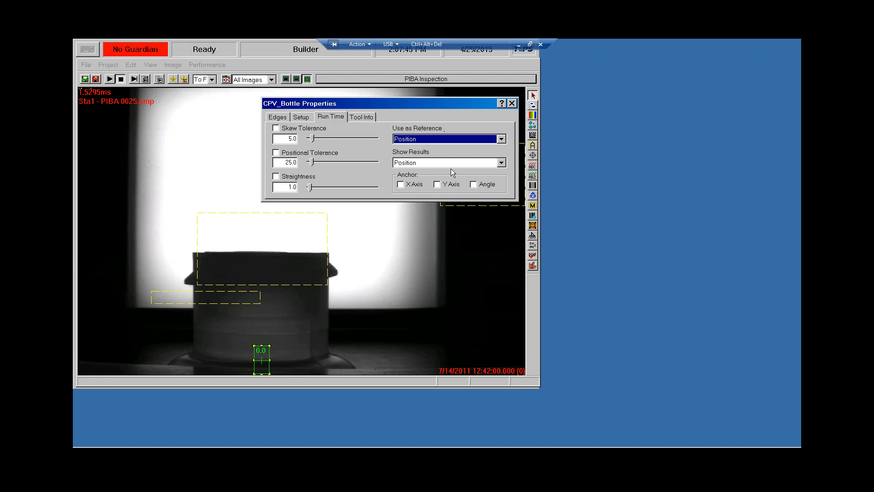
left_click(512, 103)
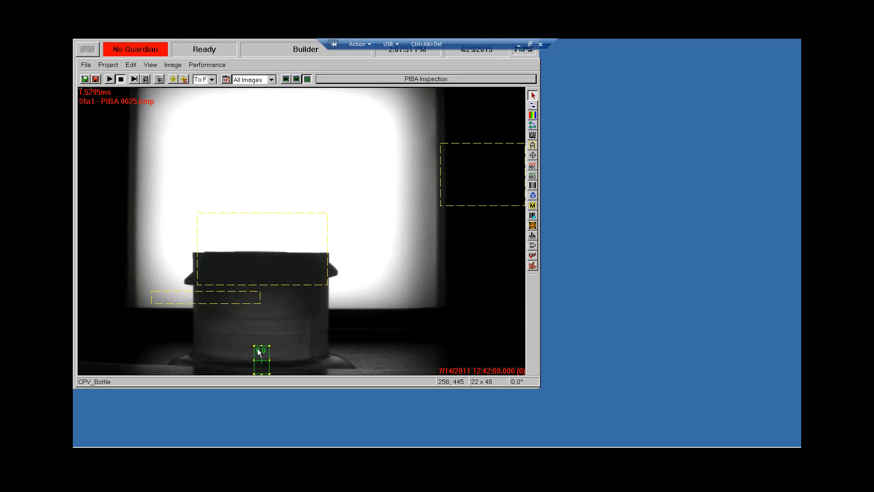
Enable the skew tolerance of the CPV tool on the cap's top edge and set it to 3.0
left_click(245, 270)
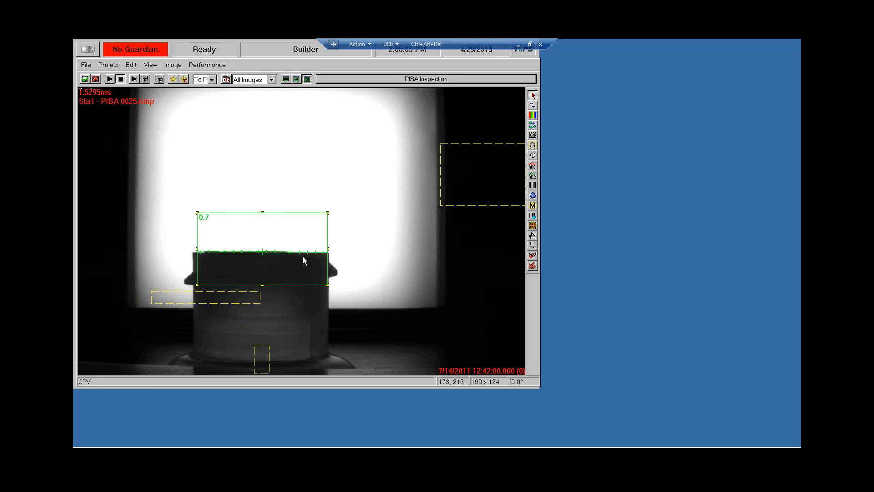
double_click(282, 225)
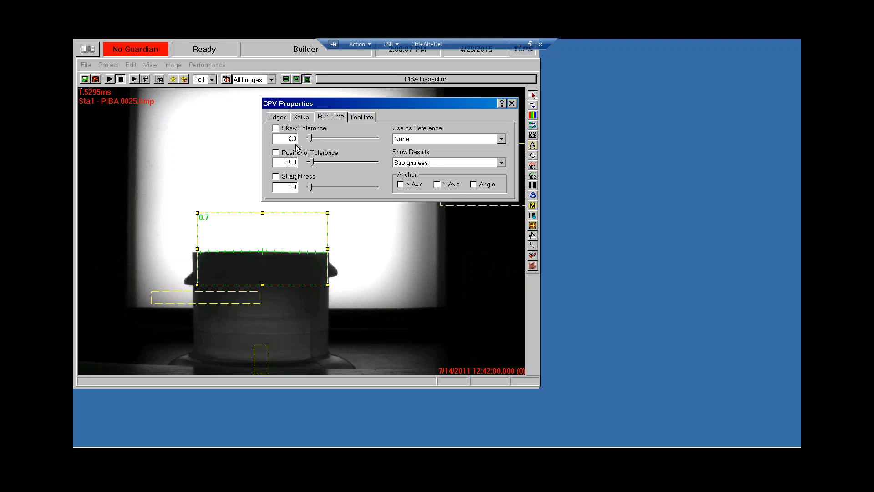
left_click(297, 128)
left_click_drag(311, 137, 311, 137)
left_click(312, 139)
left_click(311, 140)
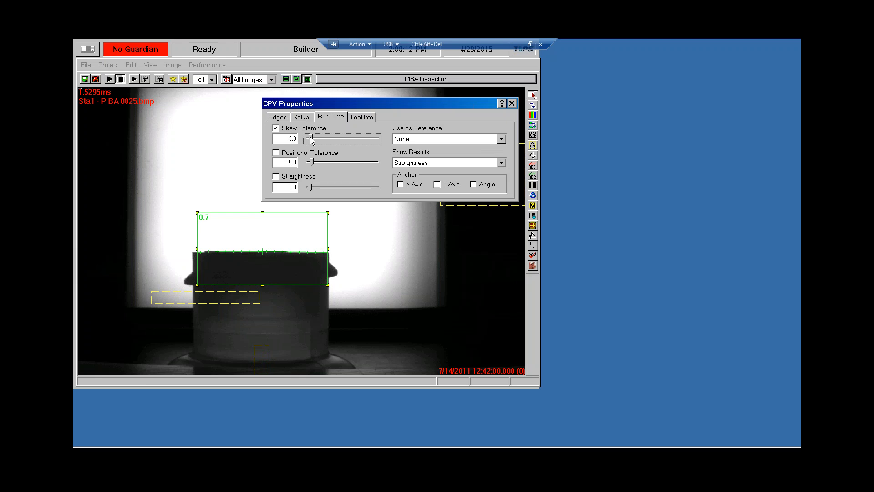
Enable the cap CPV tool's positional tolerance at 15 and its straightness limit at 1.5, and close its properties
left_click(285, 154)
left_click_drag(285, 162, 316, 161)
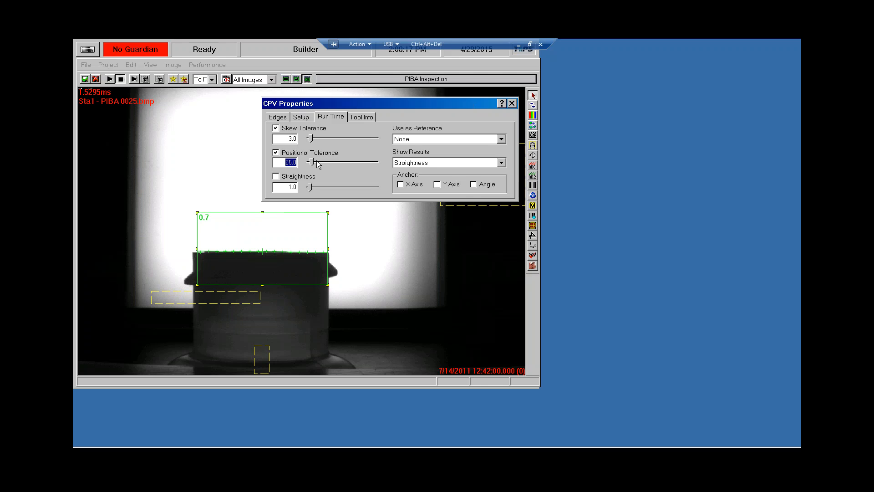
type("15")
left_click(304, 177)
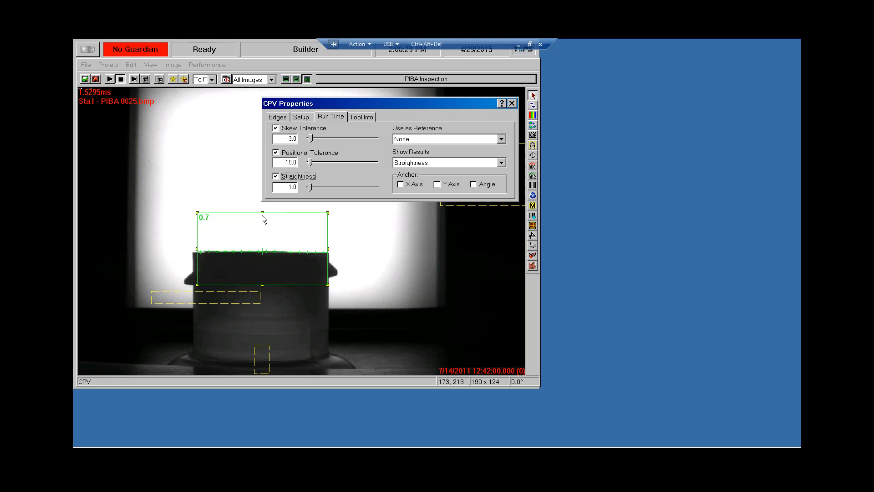
double_click(292, 187)
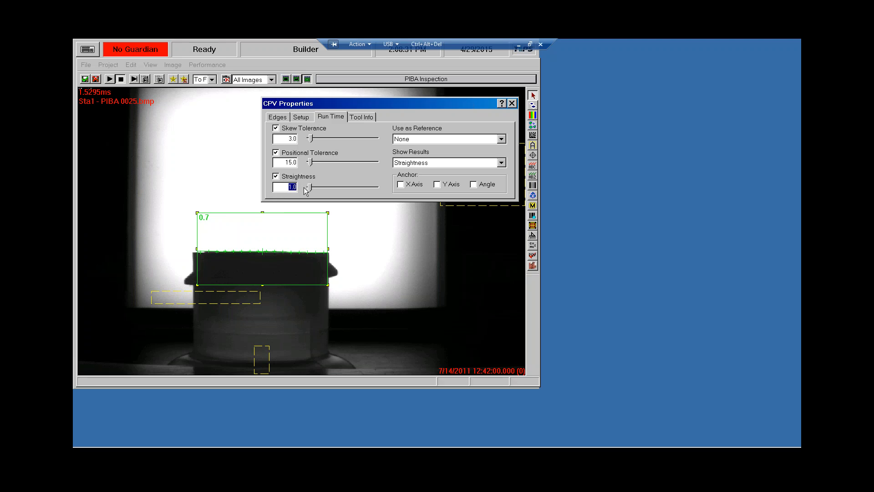
type("1.5")
left_click(512, 103)
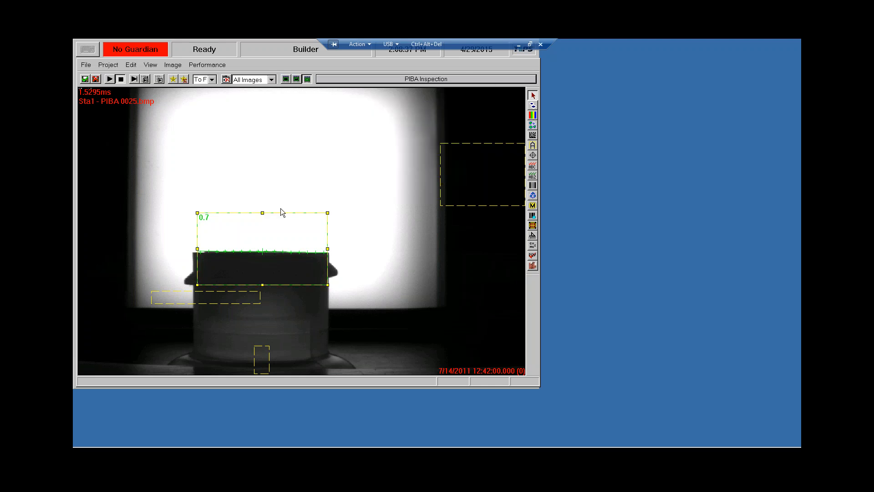
Run the image set briefly, stop it, and recall and re-inspect Reject #1
left_click(110, 80)
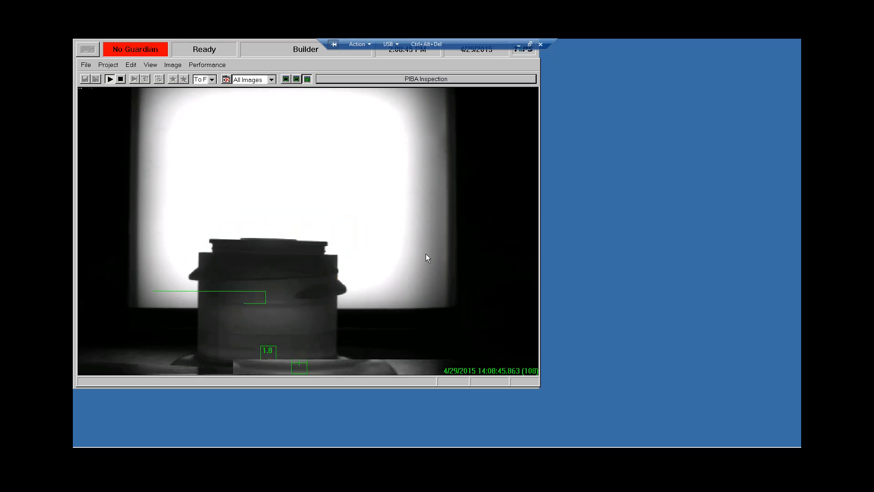
left_click(121, 79)
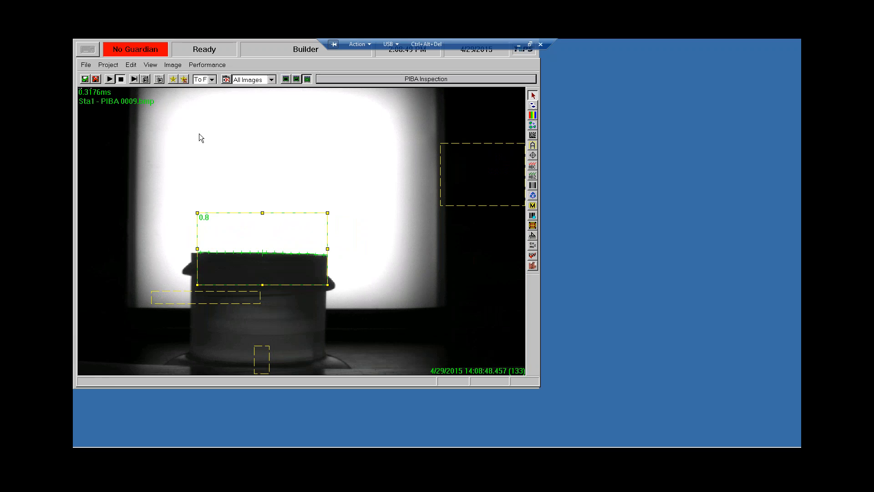
left_click(258, 80)
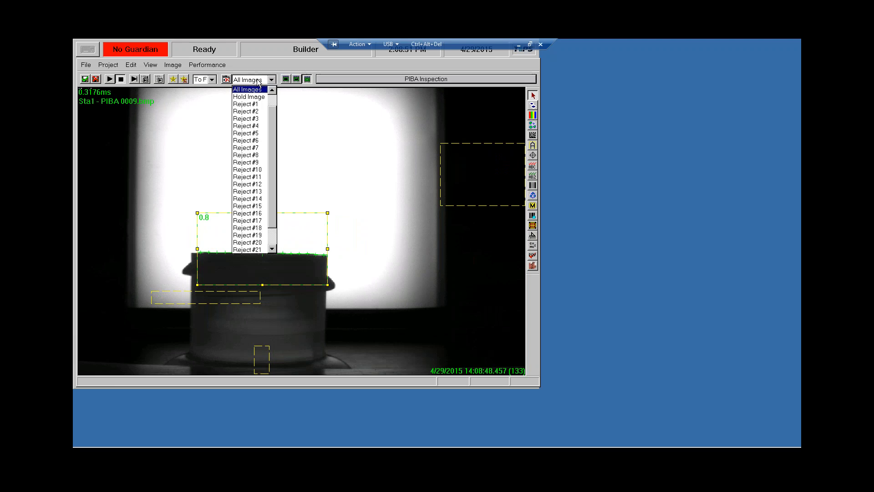
left_click(258, 80)
left_click(255, 80)
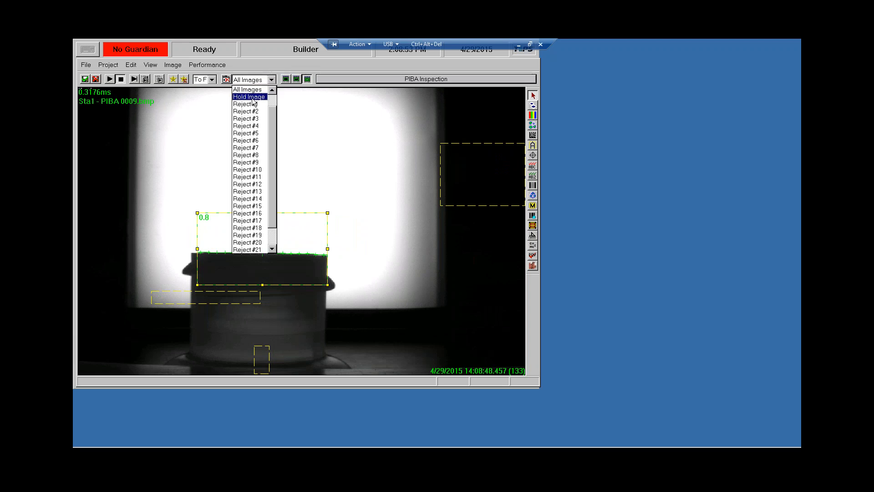
left_click(251, 104)
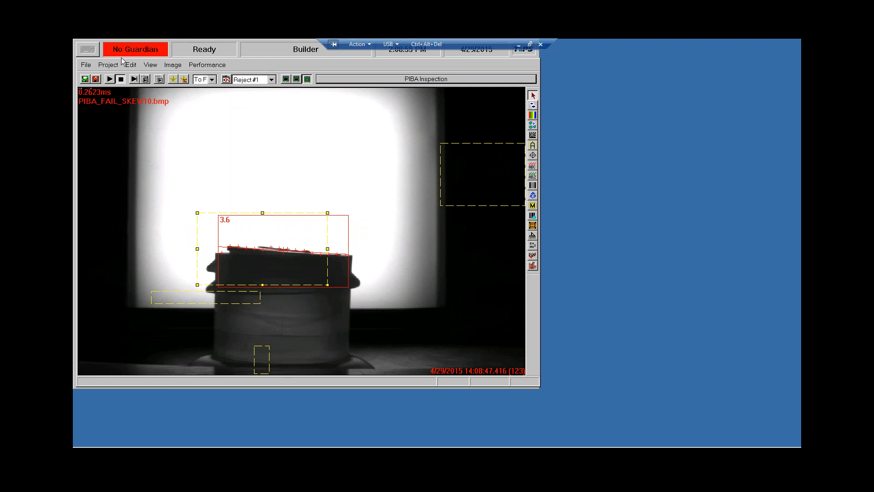
left_click(134, 79)
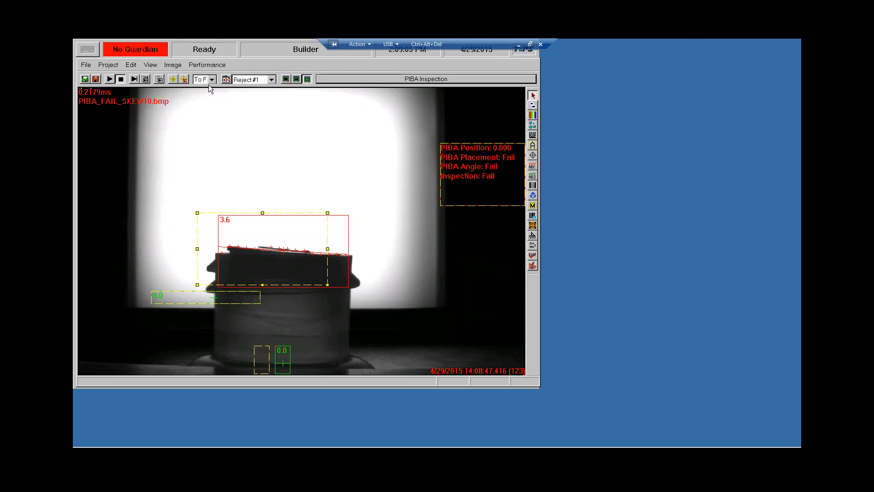
Recall Reject #2, re-inspect it, and advance to Reject #3 to check the cap failure results
left_click(226, 79)
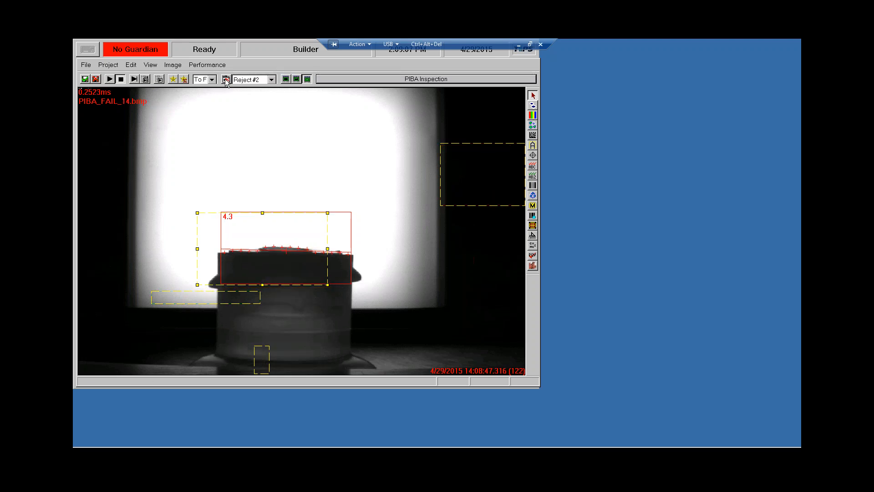
left_click(225, 79)
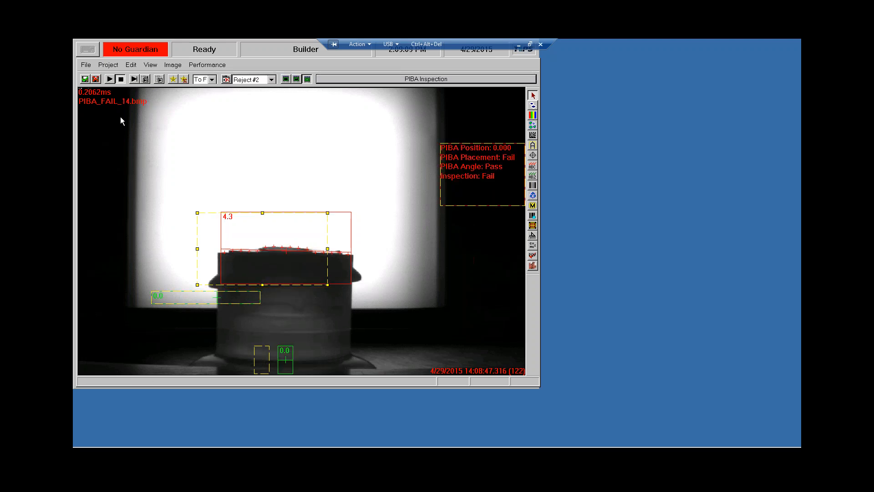
left_click(226, 80)
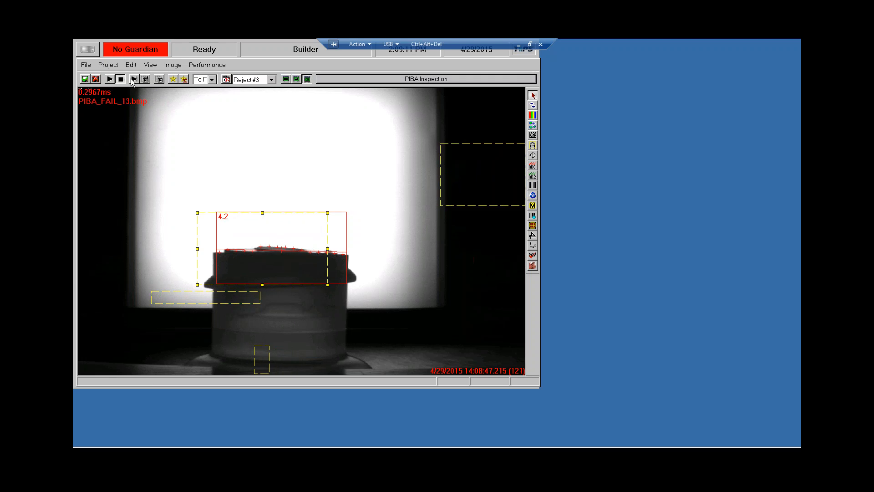
Set the cap's CPV tool to show Position results at run time and close its properties
double_click(303, 229)
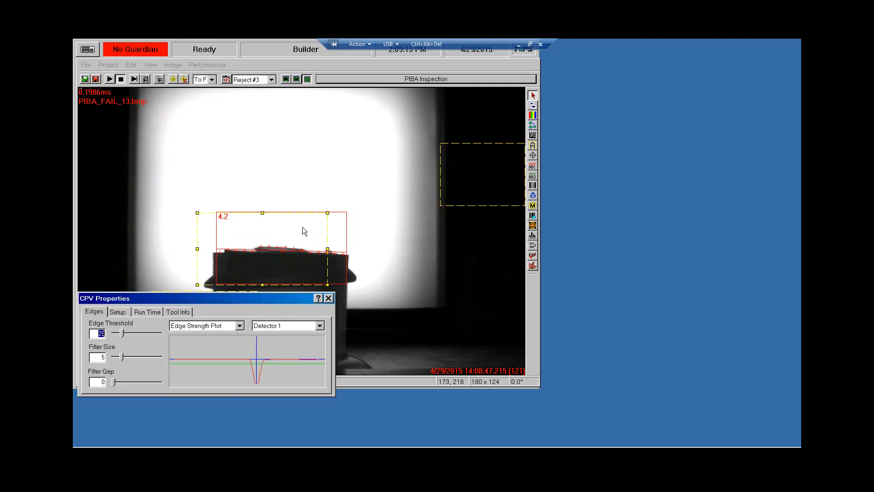
left_click(154, 312)
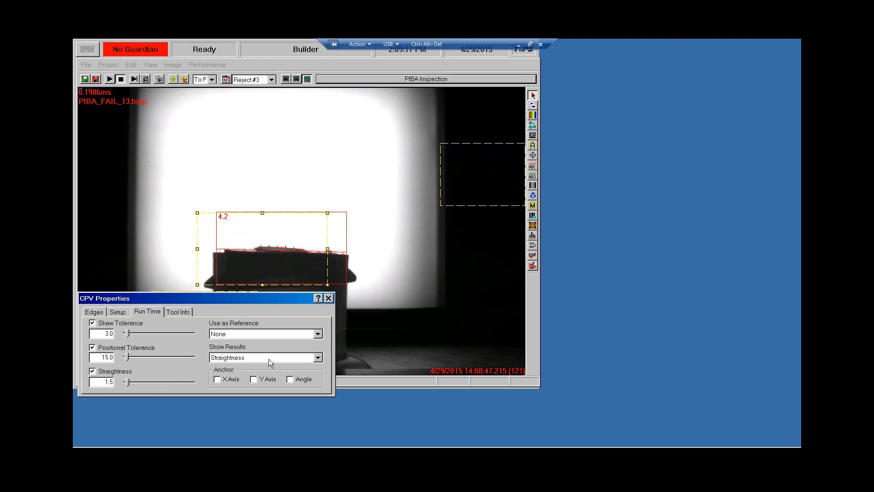
left_click_drag(258, 297, 317, 114)
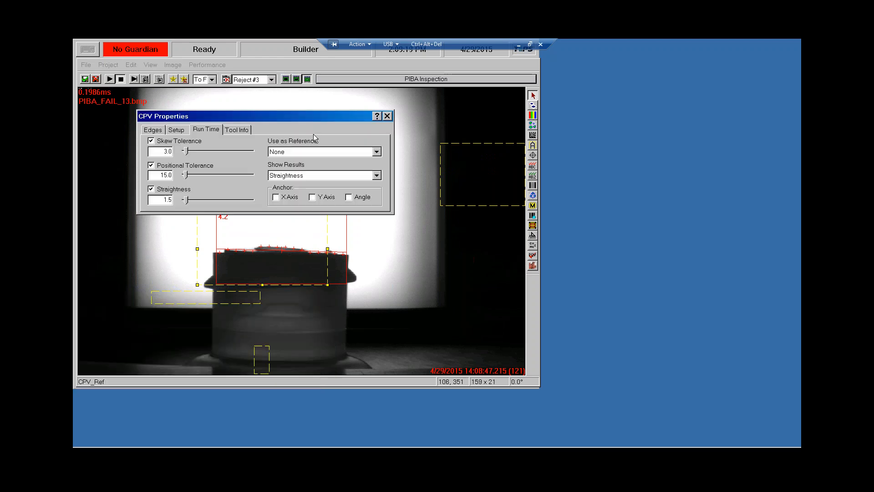
left_click(318, 176)
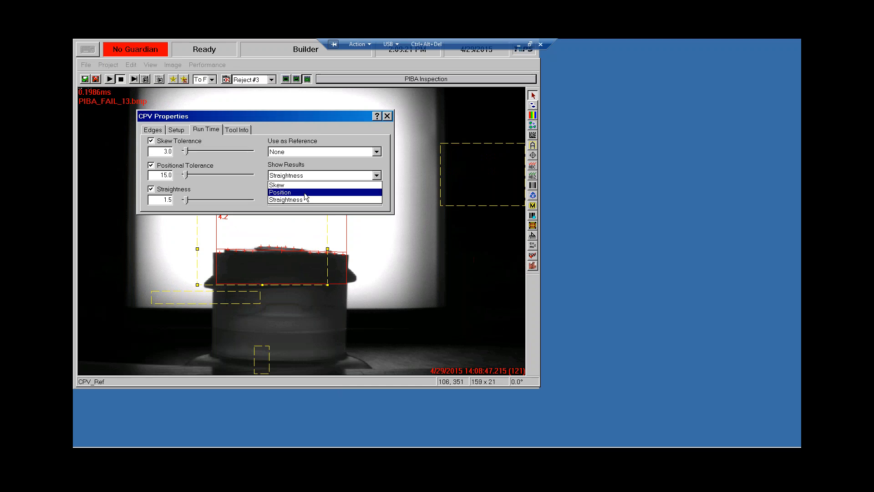
left_click(304, 193)
left_click(387, 116)
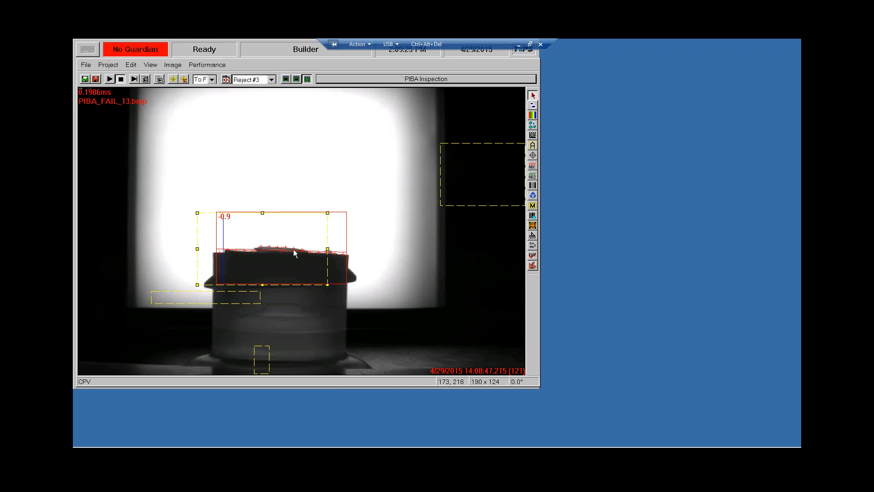
Advance through the stored reject images from Reject #4 to Reject #7 to check the cap's position results
left_click(226, 79)
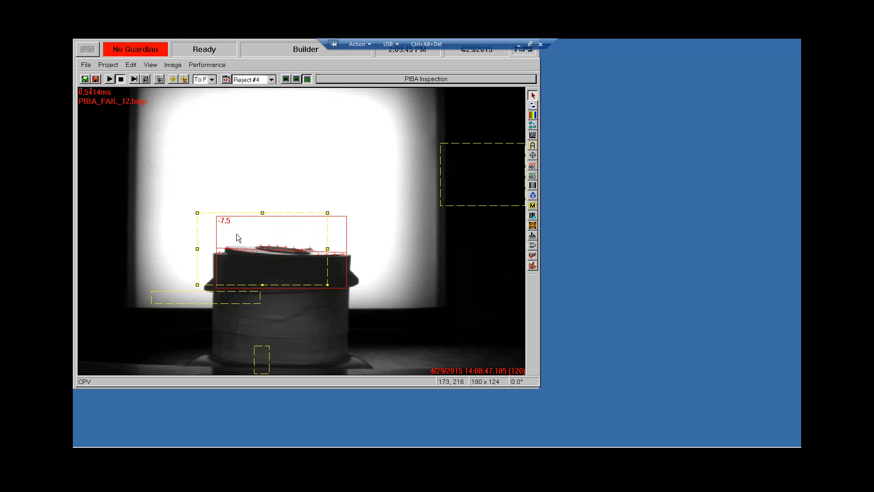
left_click(225, 80)
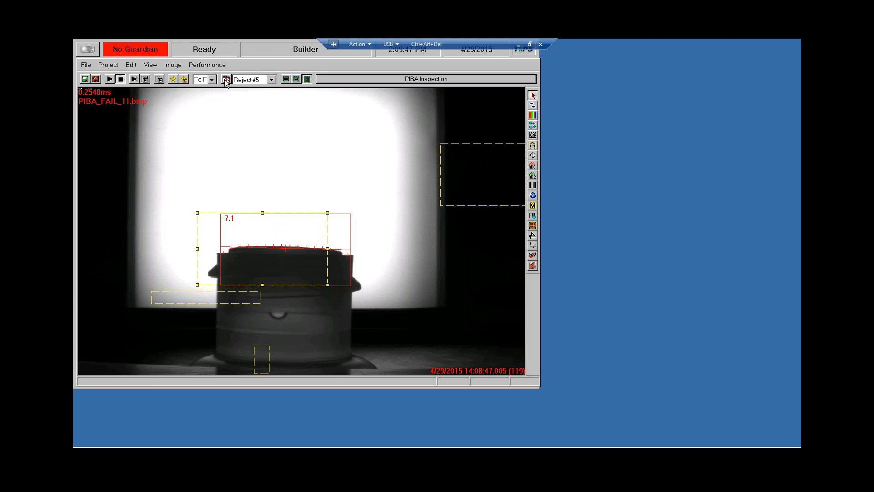
left_click(225, 79)
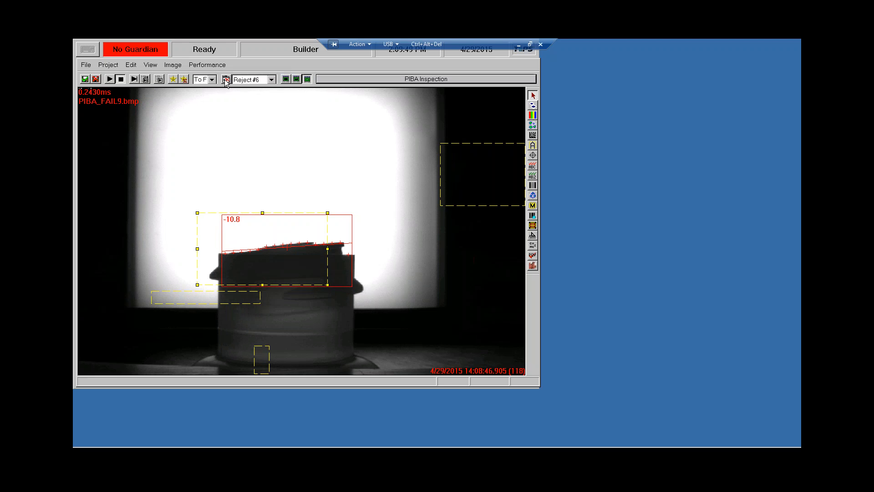
left_click(225, 79)
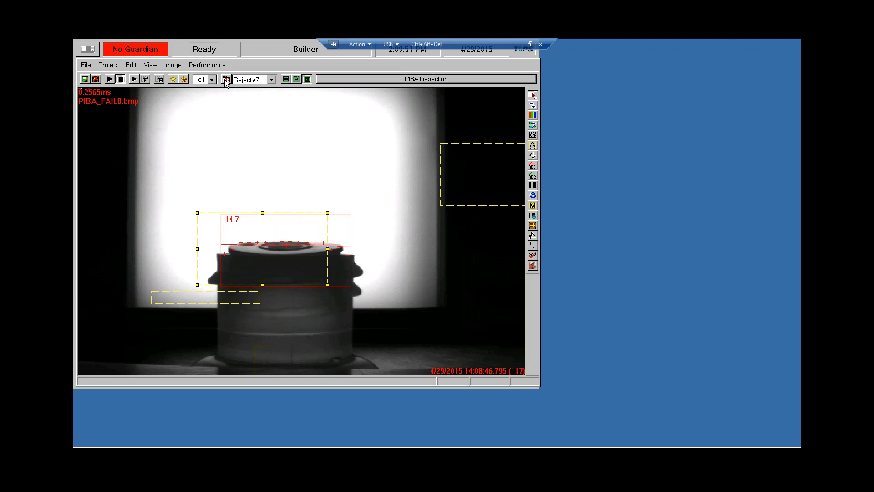
Set the cap's CPV tool to show Straightness results at run time and close its properties
double_click(243, 223)
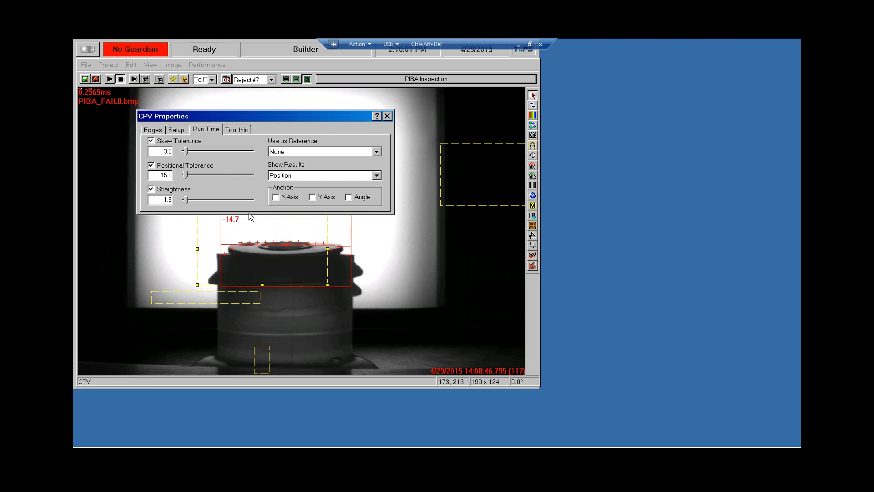
left_click(345, 177)
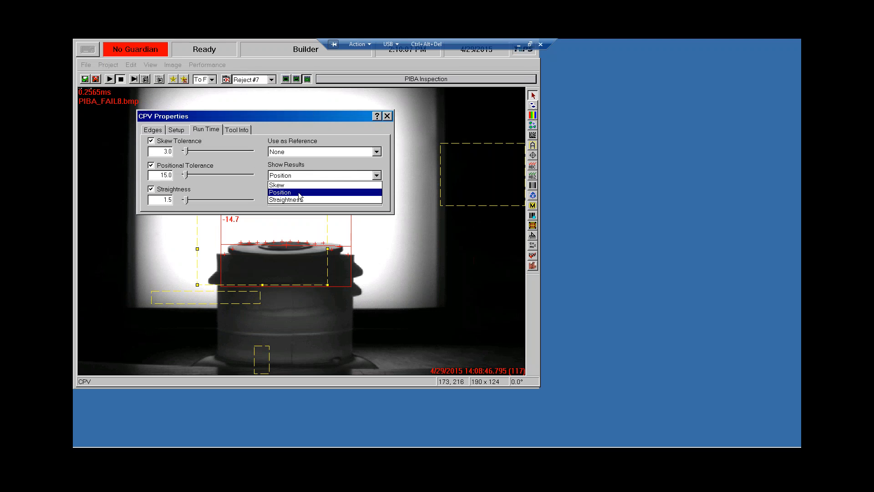
left_click(316, 200)
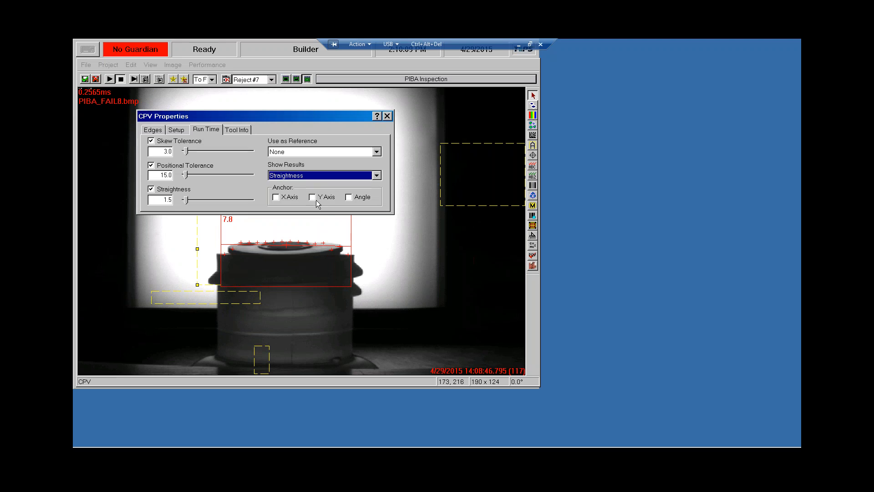
left_click(387, 116)
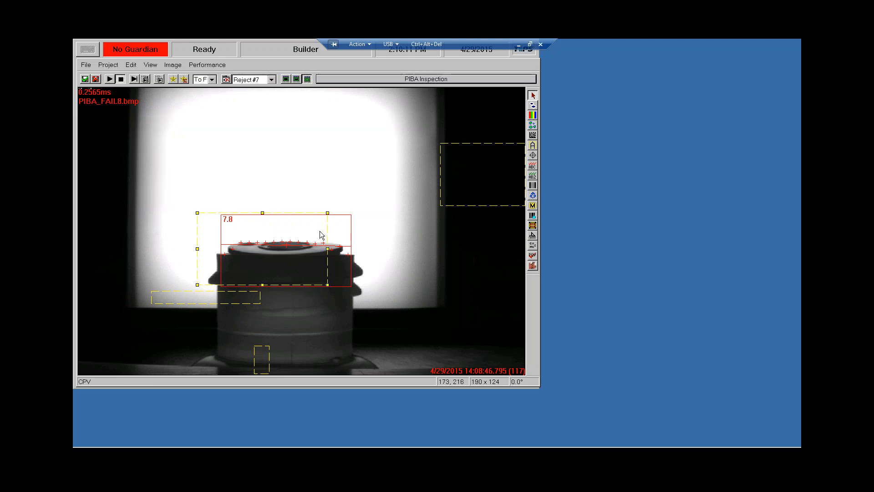
Step through the stored reject images from Reject #8 to Reject #21 to check the cap's straightness results
left_click(225, 80)
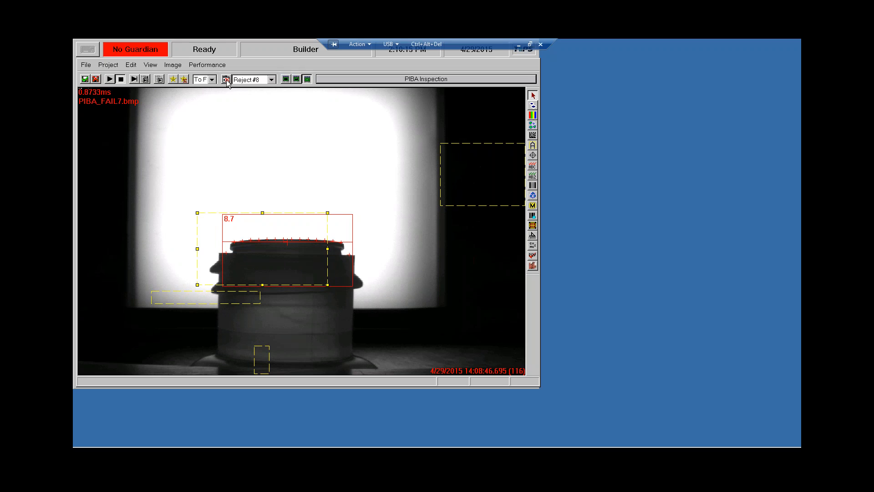
left_click(226, 79)
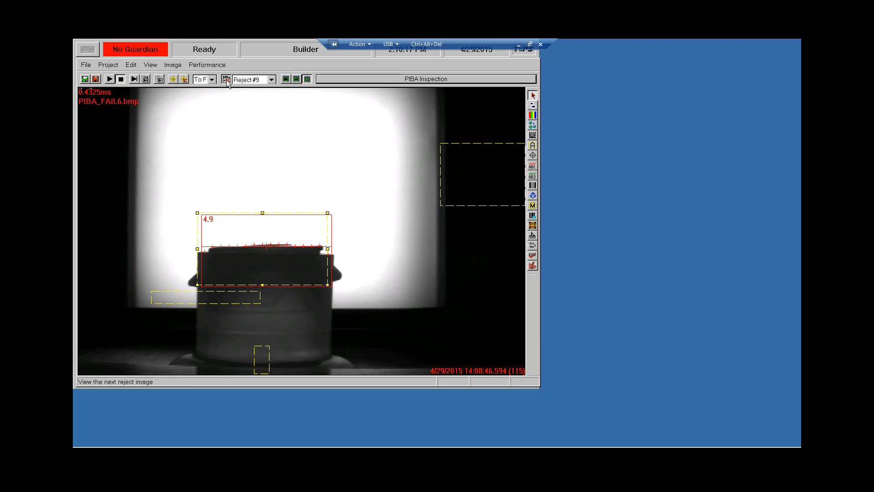
left_click(226, 80)
left_click(226, 80)
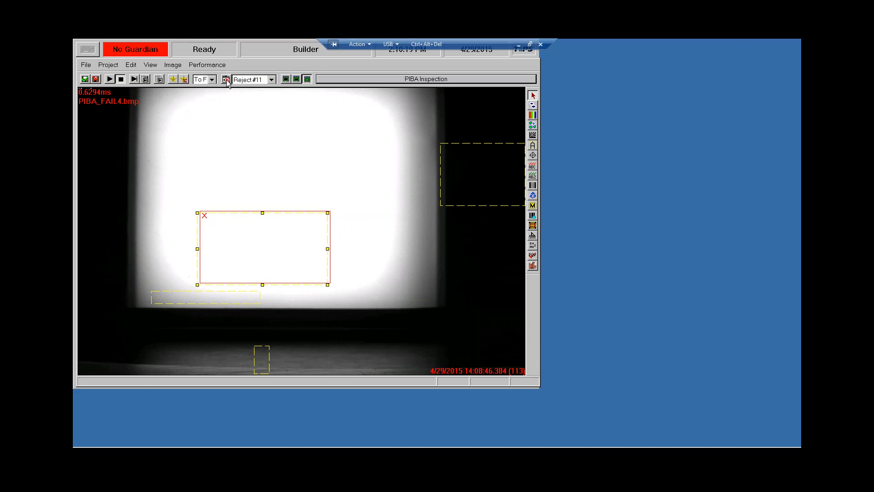
left_click(226, 79)
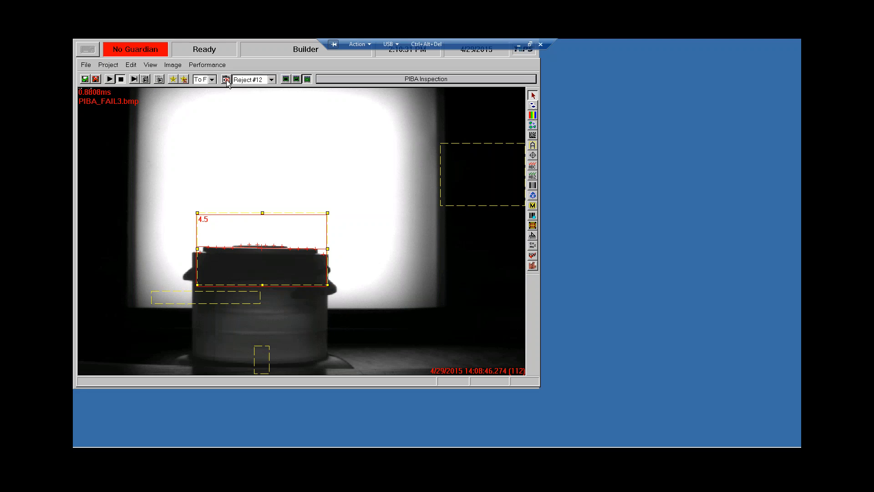
left_click(226, 79)
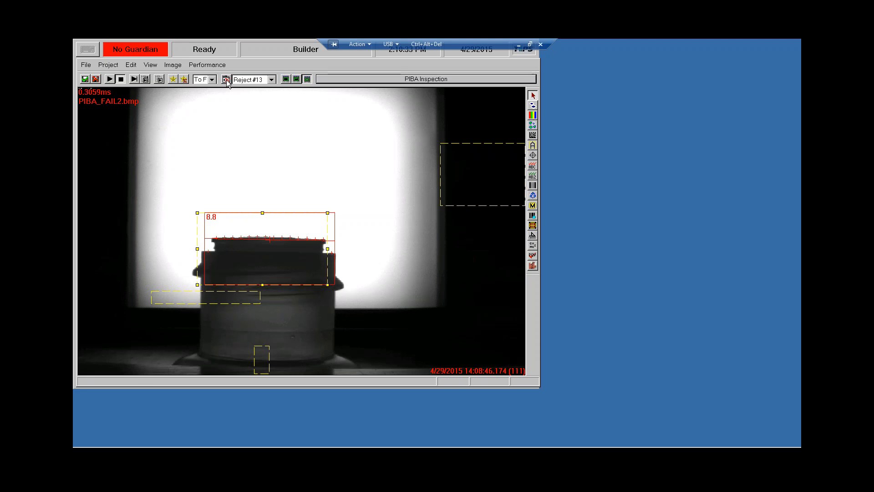
left_click(226, 79)
left_click(227, 80)
left_click(227, 80)
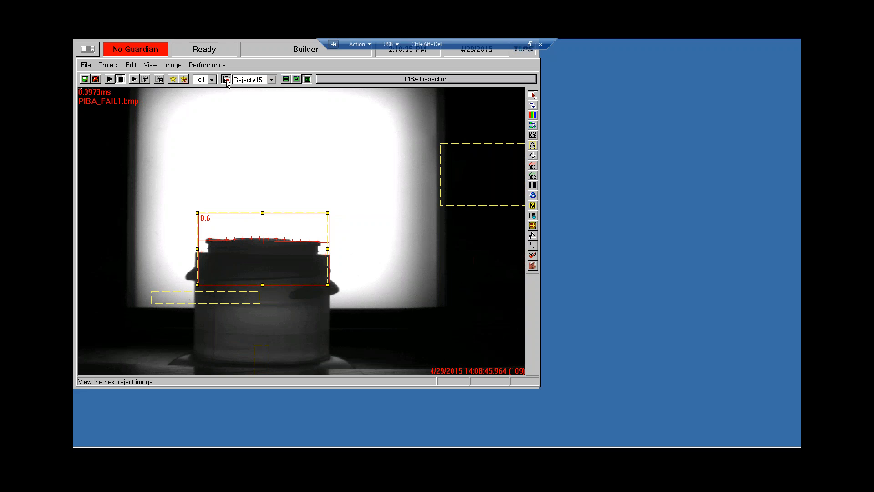
left_click(226, 80)
left_click(226, 80)
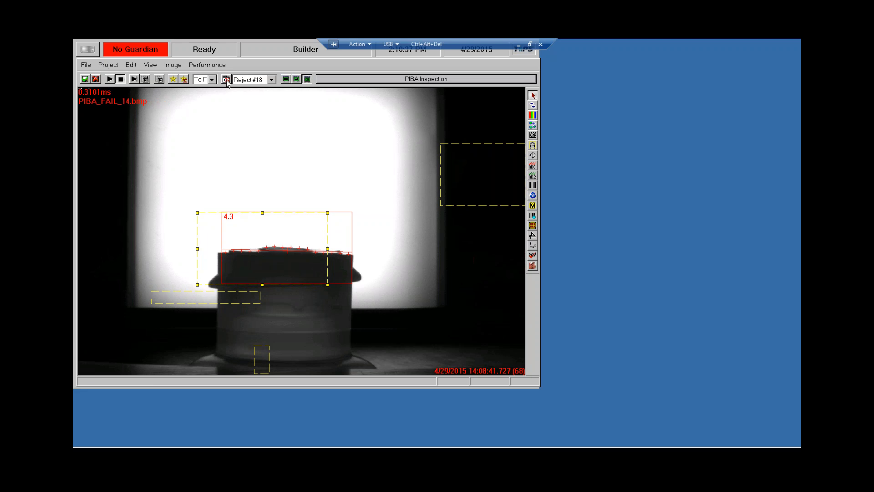
left_click(227, 80)
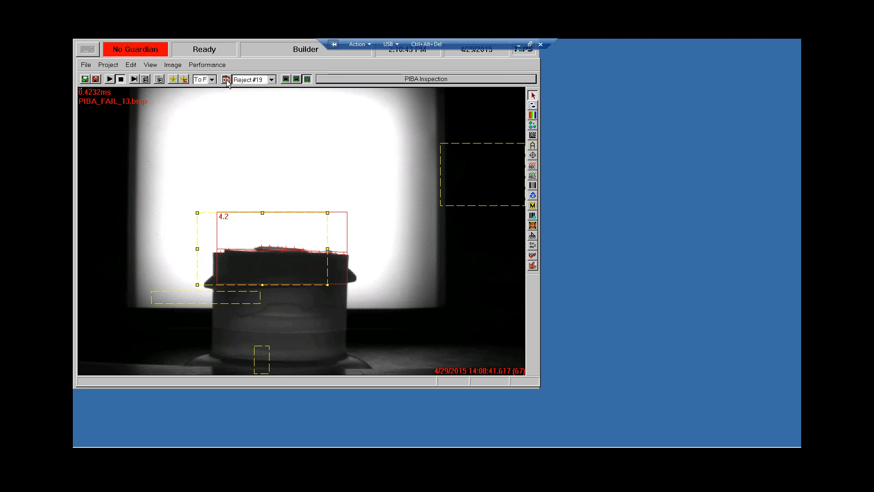
left_click(226, 80)
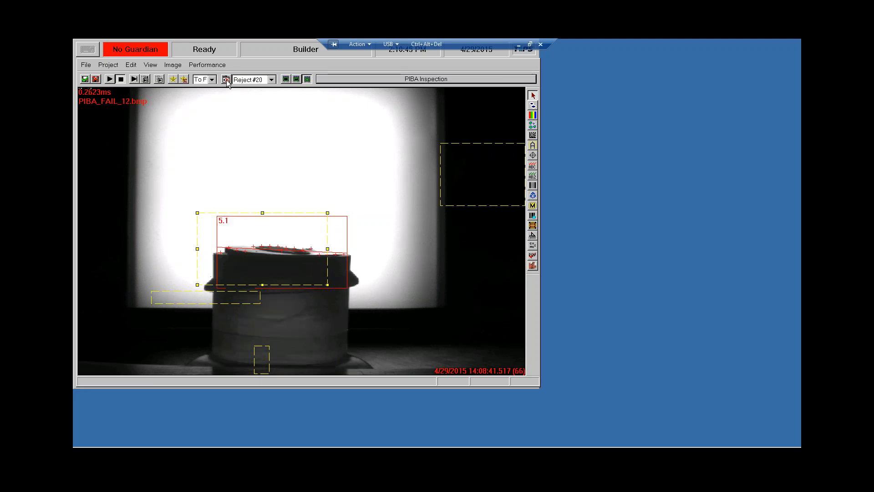
left_click(227, 80)
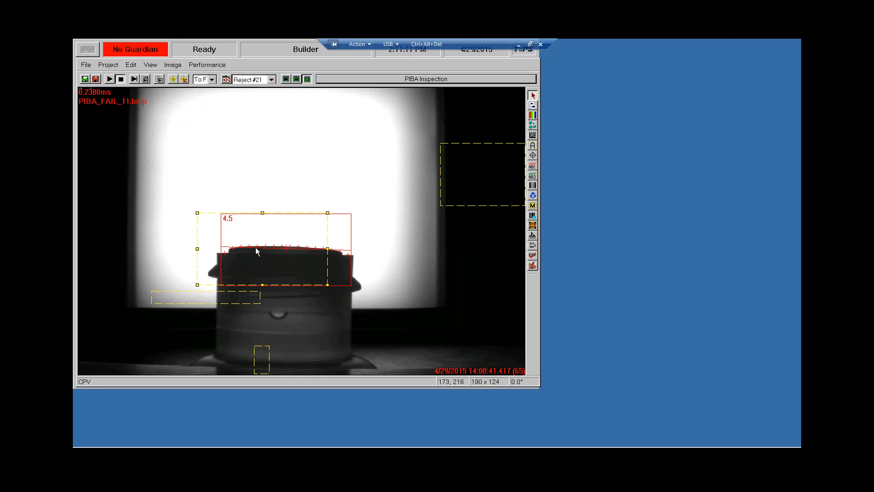
Turn the cap CPV tool's straightness check off and back on to compare the Reject #21 result, and close its properties
double_click(306, 241)
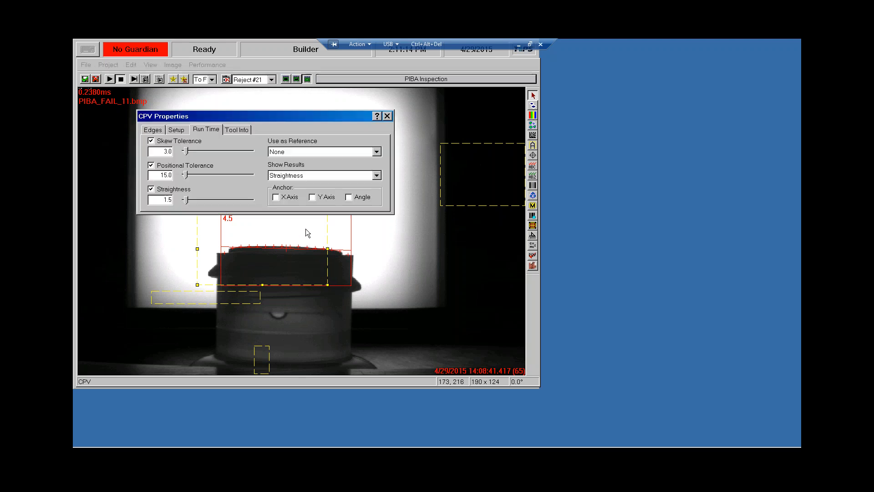
left_click(164, 192)
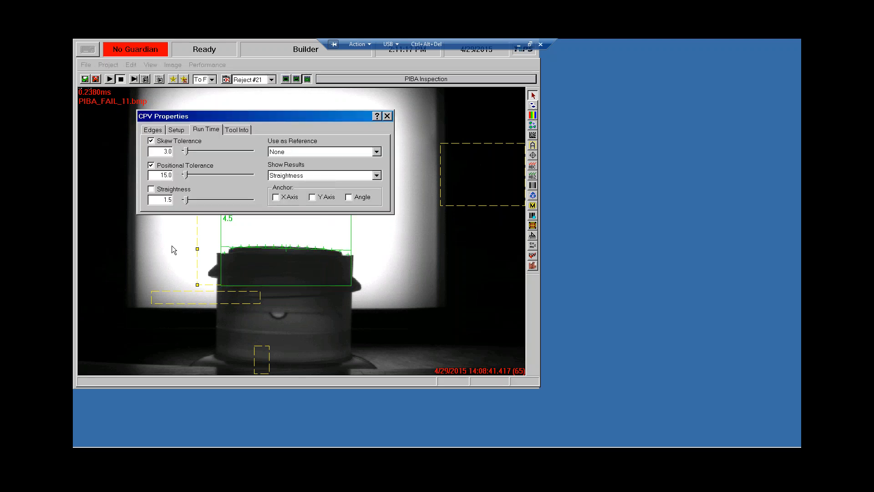
left_click(172, 193)
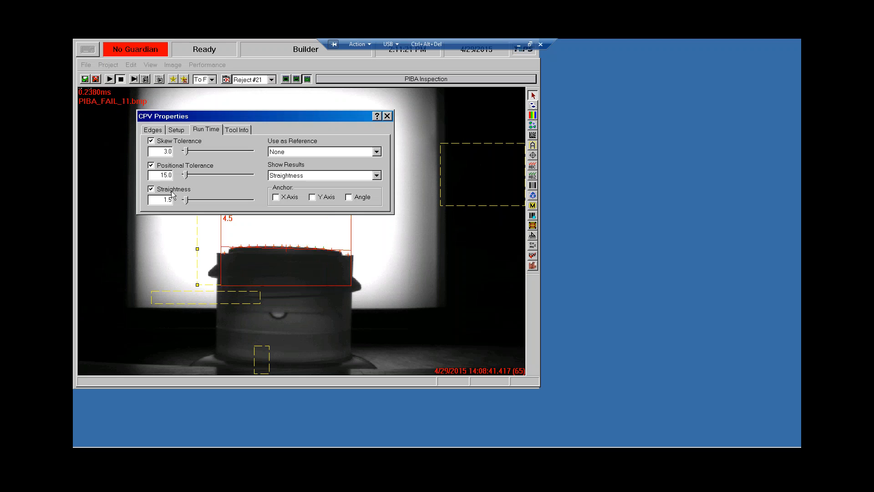
left_click(386, 117)
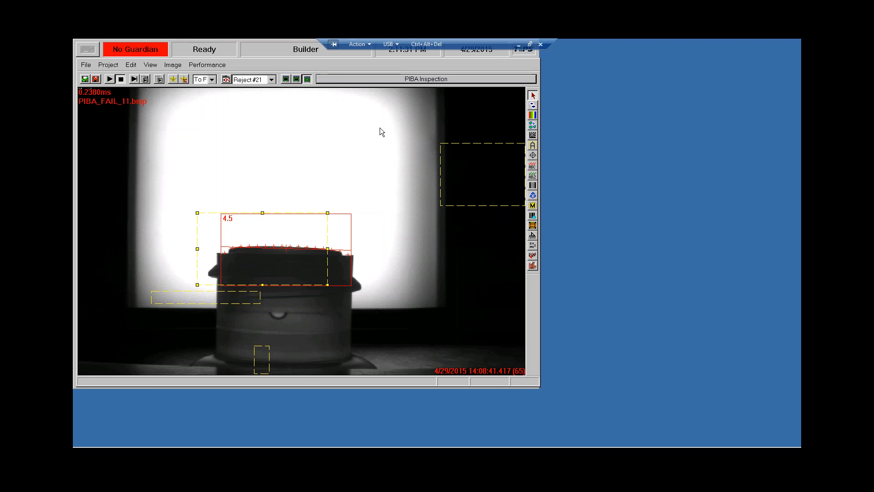
Select the horizontal reference tool at the bottle's side edge and re-inspect Reject #21 with all tools
left_click(173, 297)
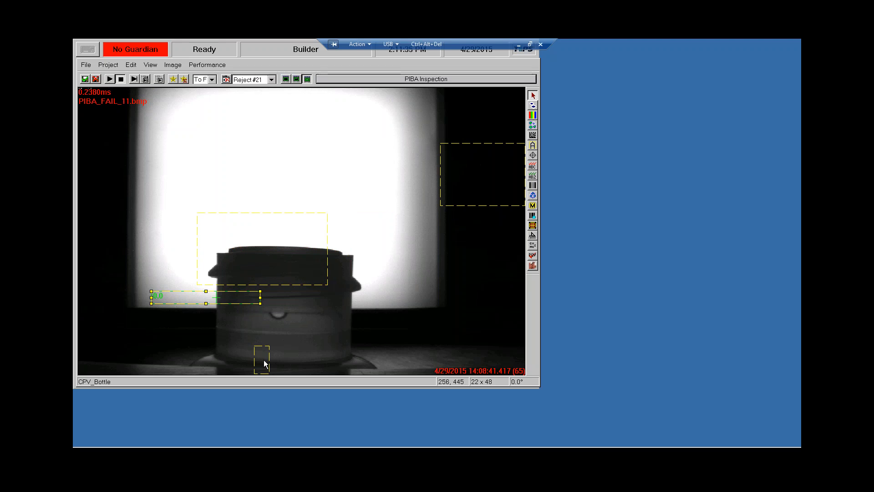
left_click(134, 80)
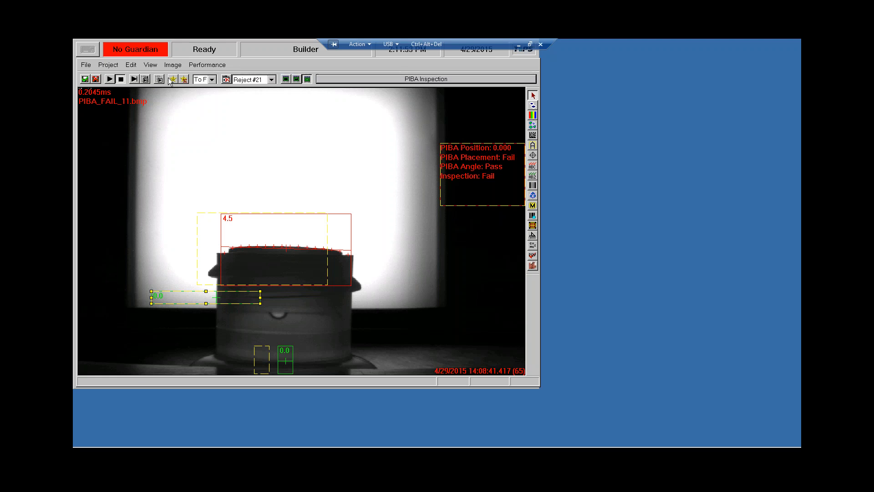
Switch to the Carton Contents Inspection and load a stored carton image into it
left_click(368, 79)
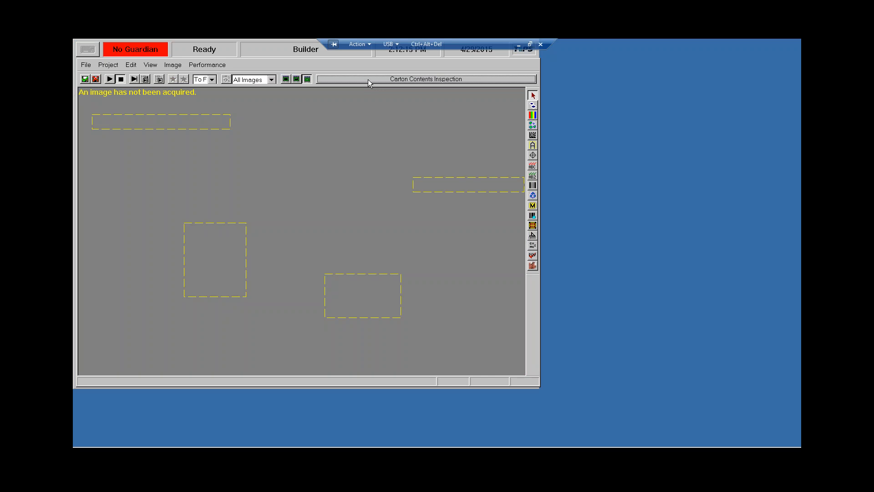
left_click(162, 78)
left_click(162, 79)
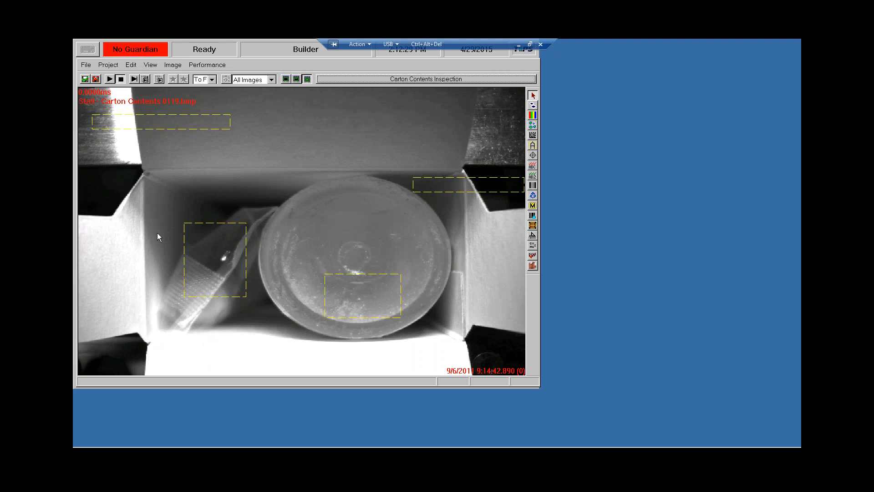
Examine the blob results of the BLB_Syringe and BLB_Bottle tools on the carton image
left_click(212, 264)
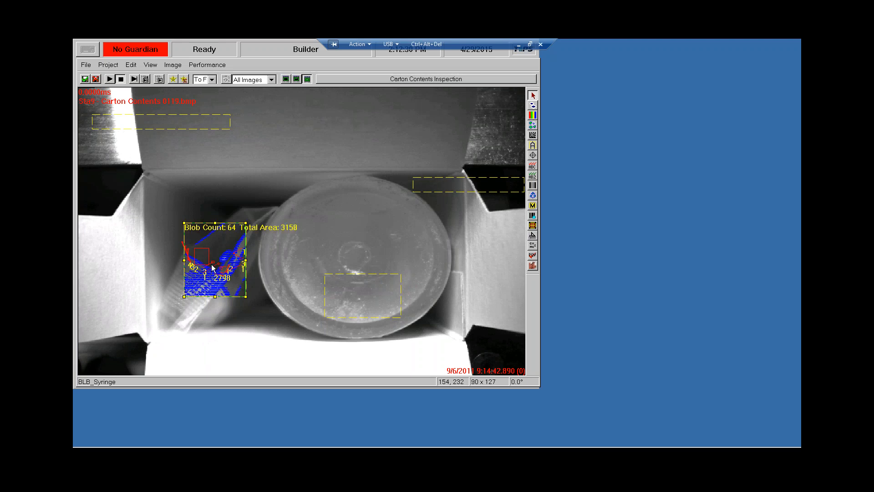
left_click(365, 280)
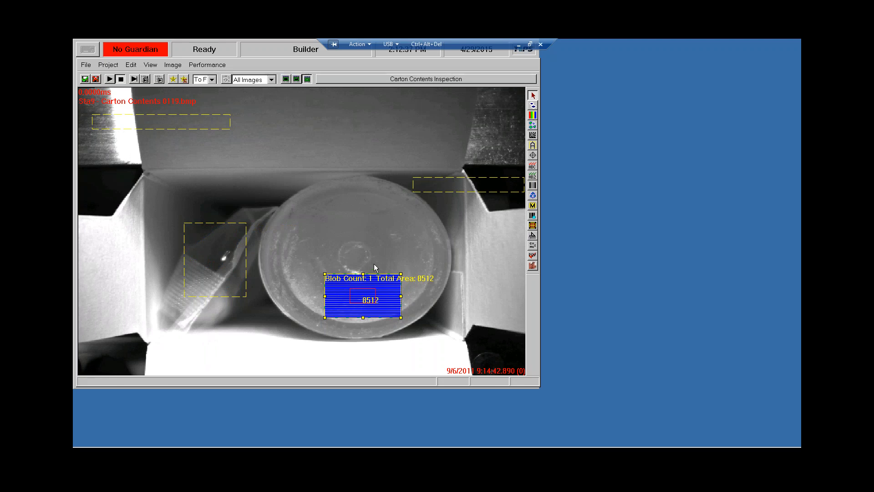
left_click(212, 264)
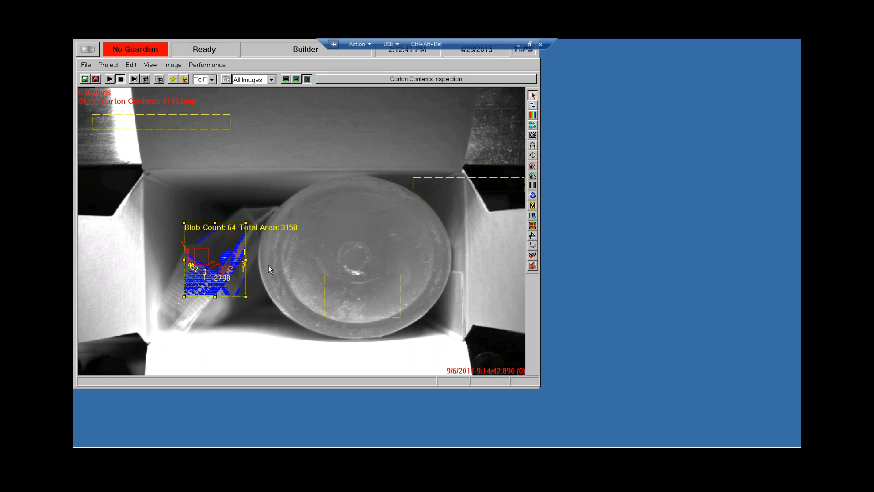
left_click(266, 253)
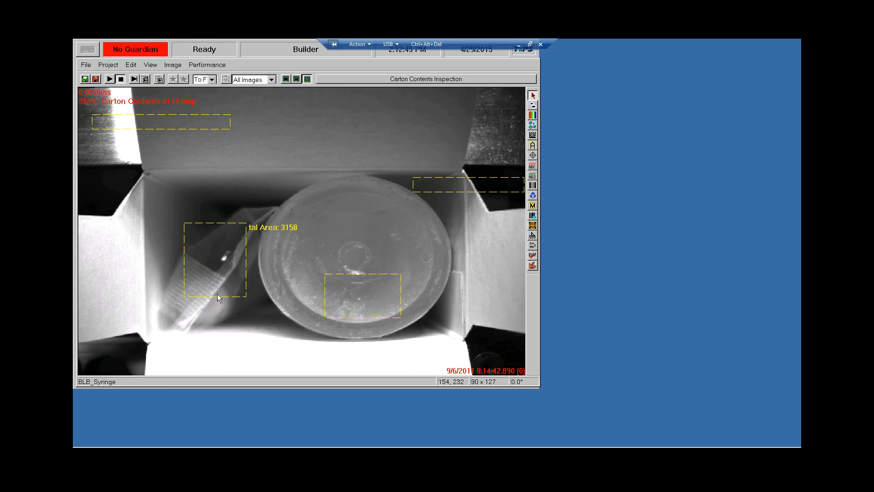
Move the BLB_Bottle tool slightly up and right on the bottle's base, to about 365, 299
left_click(364, 296)
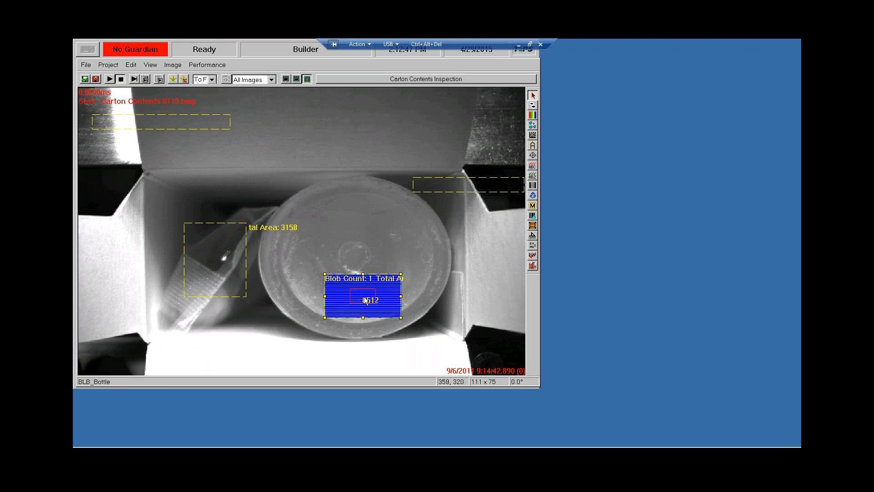
mouse_move(364, 296)
left_mouse_down()
mouse_move(459, 299)
mouse_move(261, 305)
mouse_move(290, 288)
mouse_move(474, 291)
mouse_move(228, 292)
mouse_move(251, 282)
mouse_move(368, 284)
left_mouse_up()
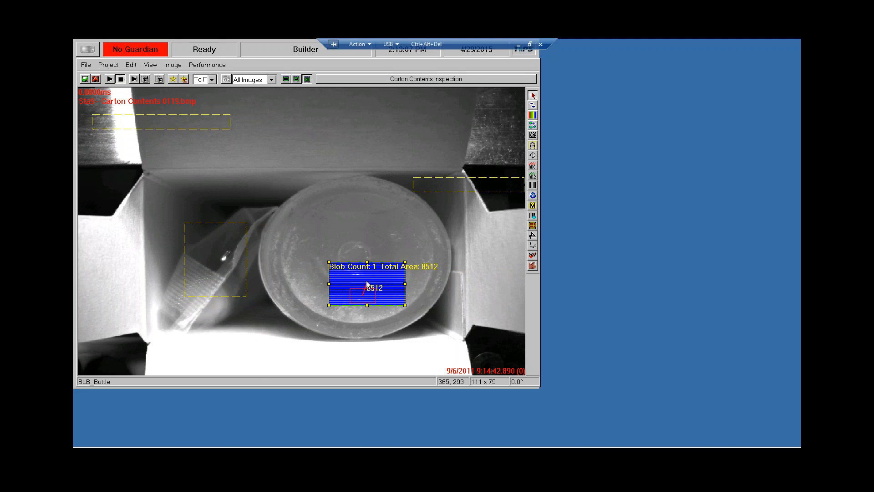
Examine the edge tool at the carton's right flap, the BLB_Syringe tool, and the edge tool on the upper flap
left_click(496, 183)
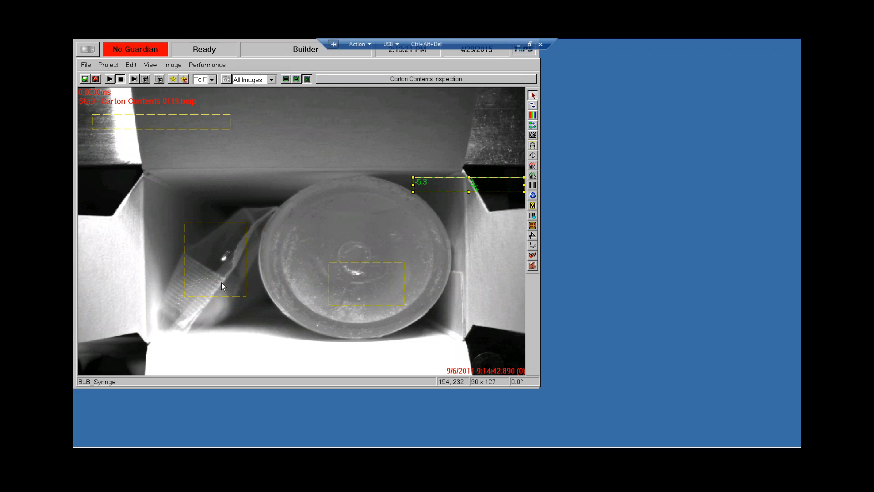
left_click(218, 270)
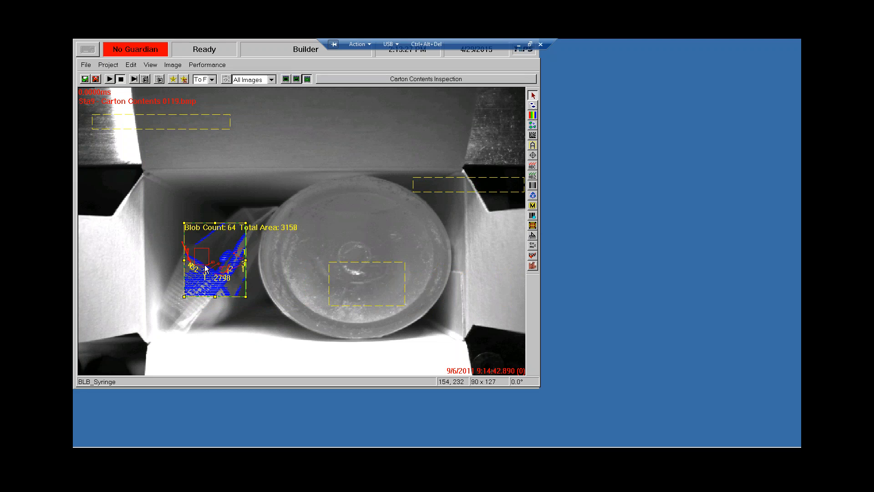
left_click(152, 121)
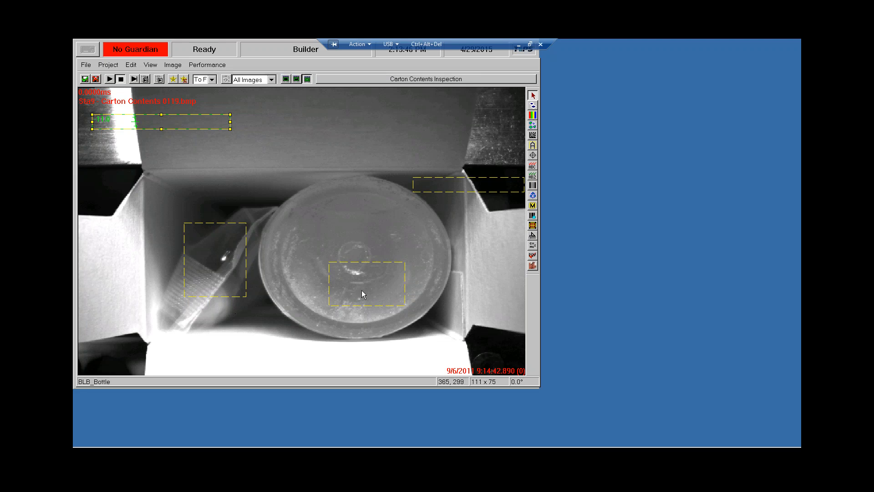
Examine the BLB_Syringe tool's blob result, and revert the project to its last saved version, accepting the simulated camera notices
left_click(376, 284)
left_click(209, 270)
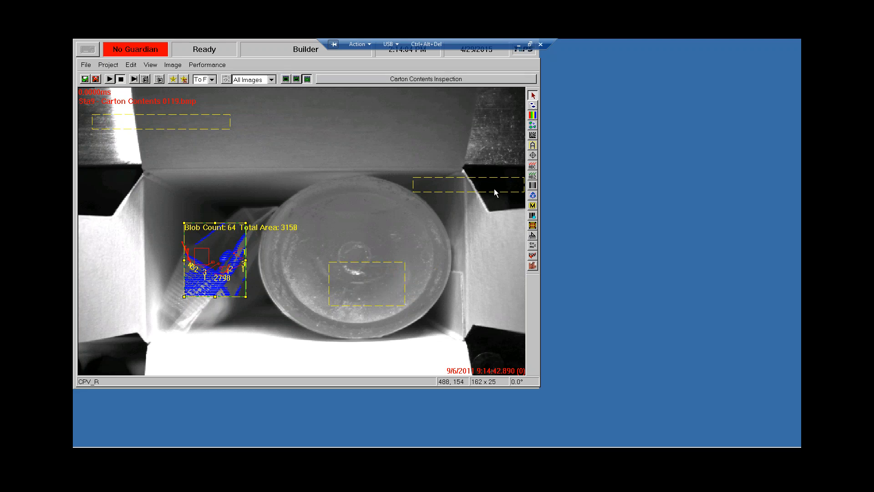
left_click(108, 64)
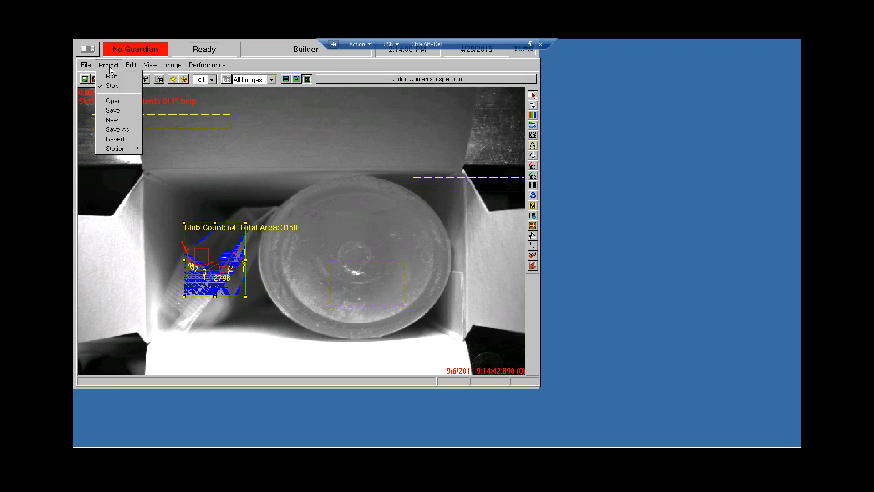
left_click(125, 139)
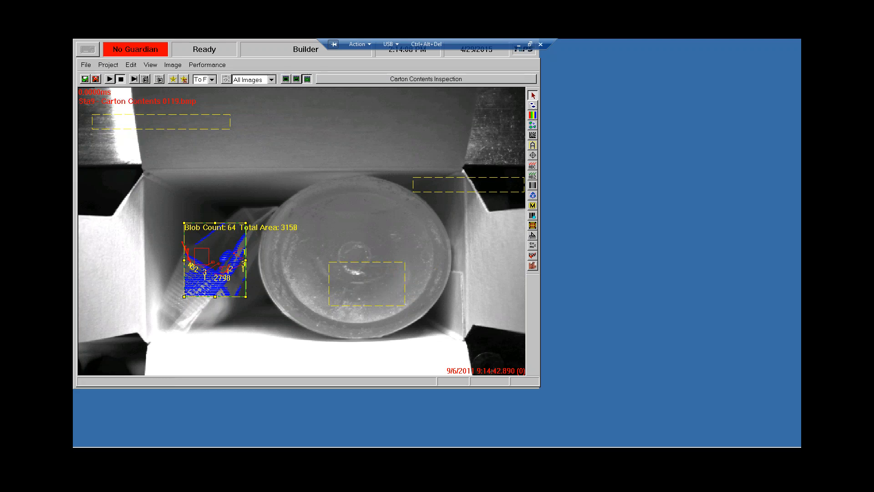
left_click(286, 238)
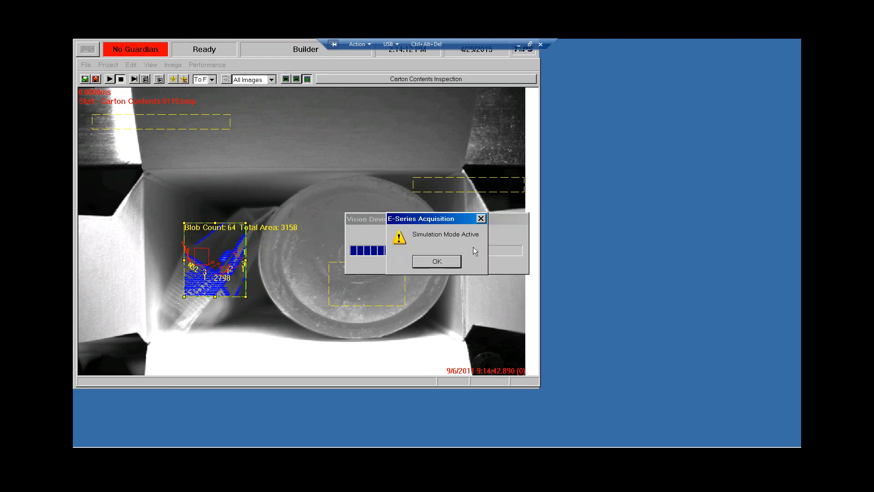
left_click(452, 263)
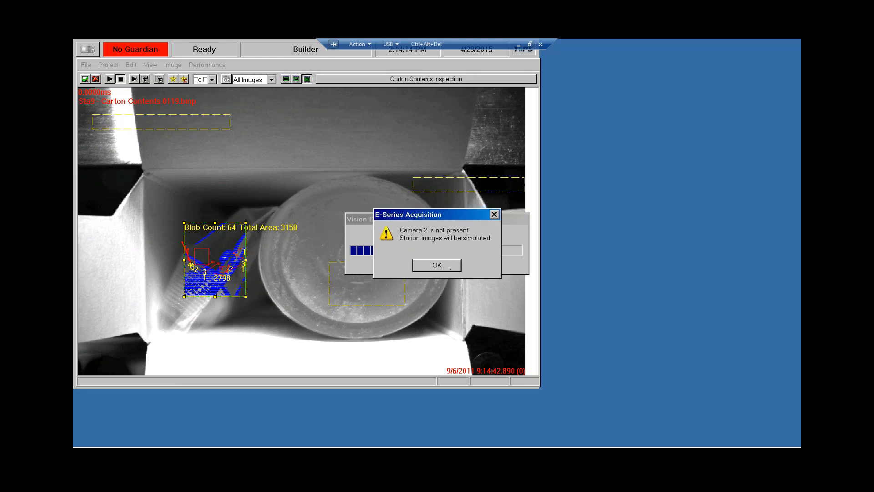
left_click(452, 267)
left_click(451, 266)
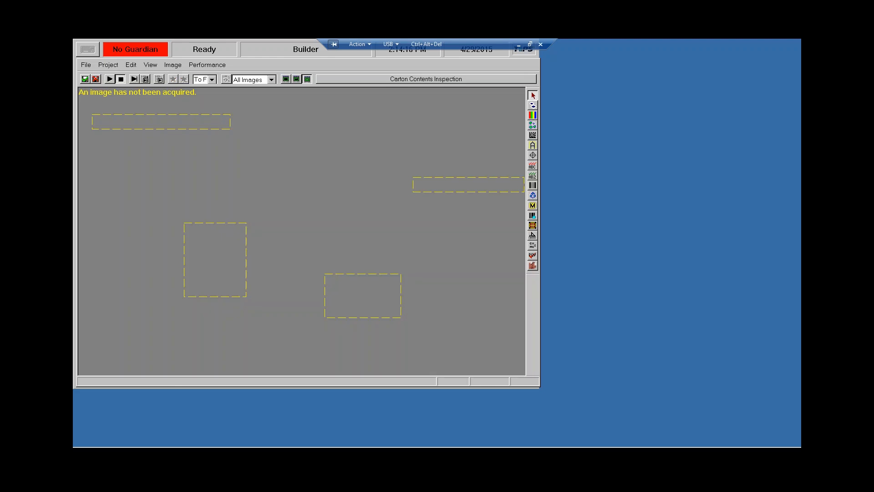
Run the project on simulated images, checking the Label Skew and PIBA stations, and stop it on the Carton Contents Inspection
left_click(113, 81)
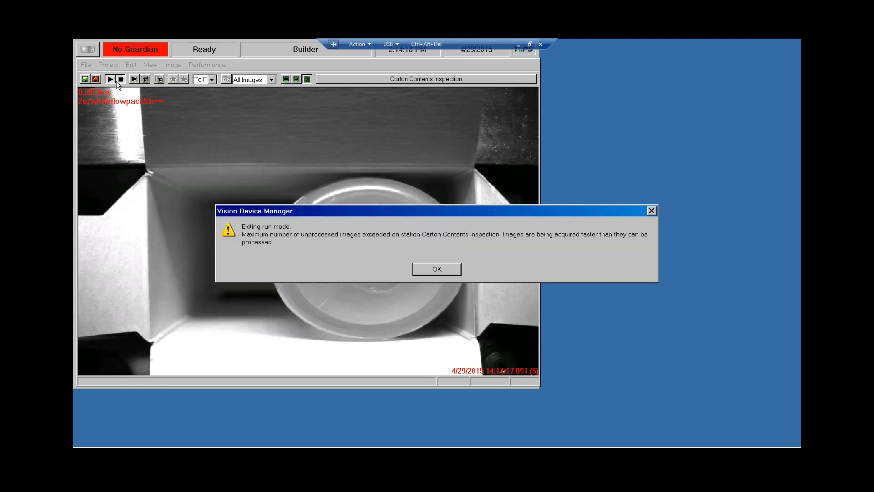
left_click(437, 269)
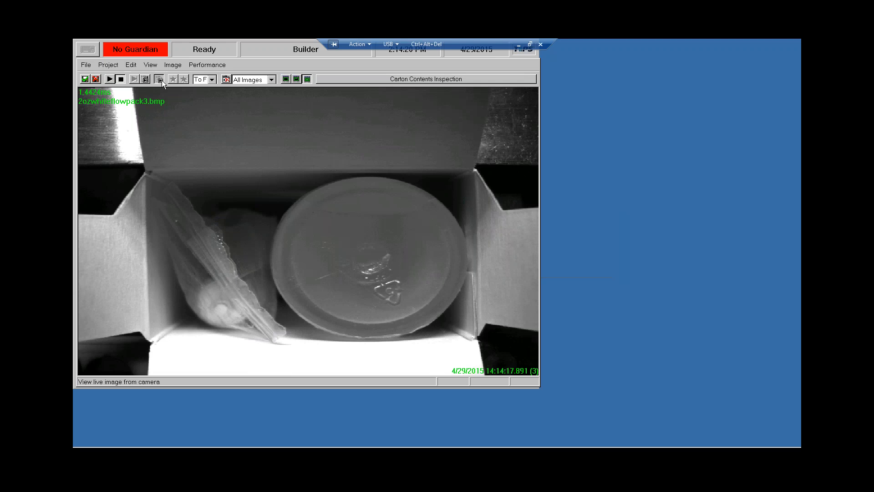
left_click(346, 79)
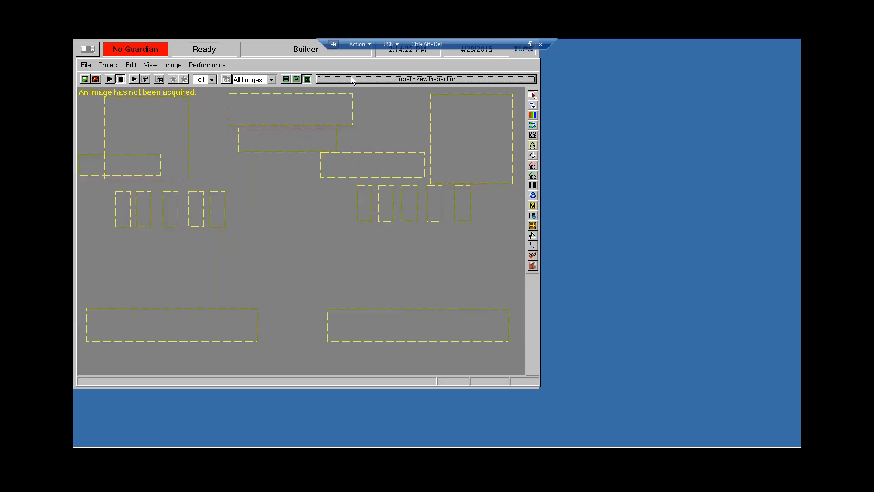
left_click(351, 79)
left_click(157, 81)
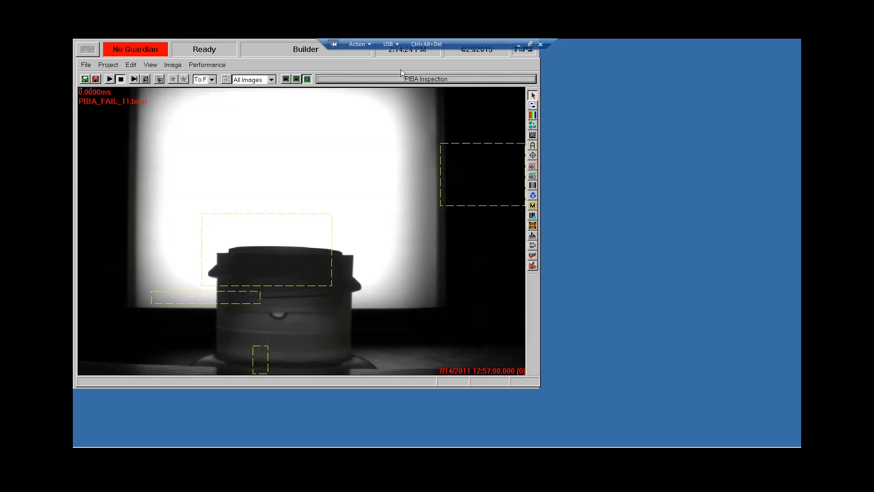
left_click(398, 77)
left_click(110, 80)
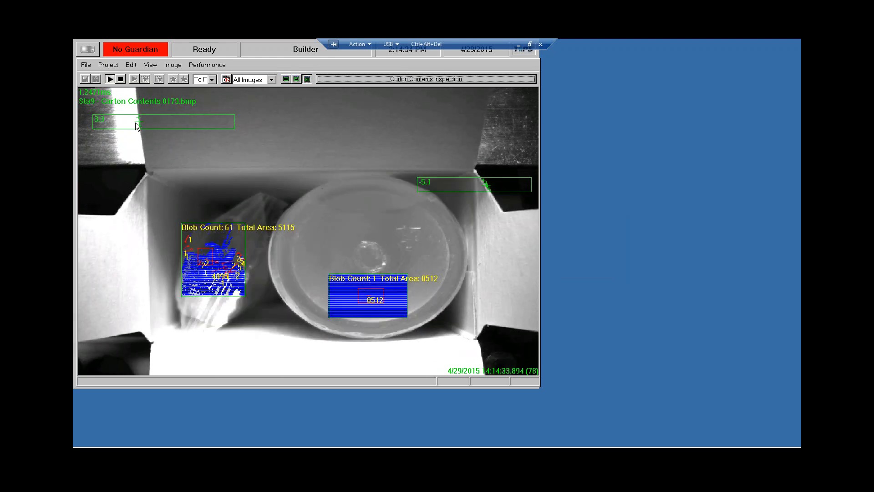
left_click(121, 80)
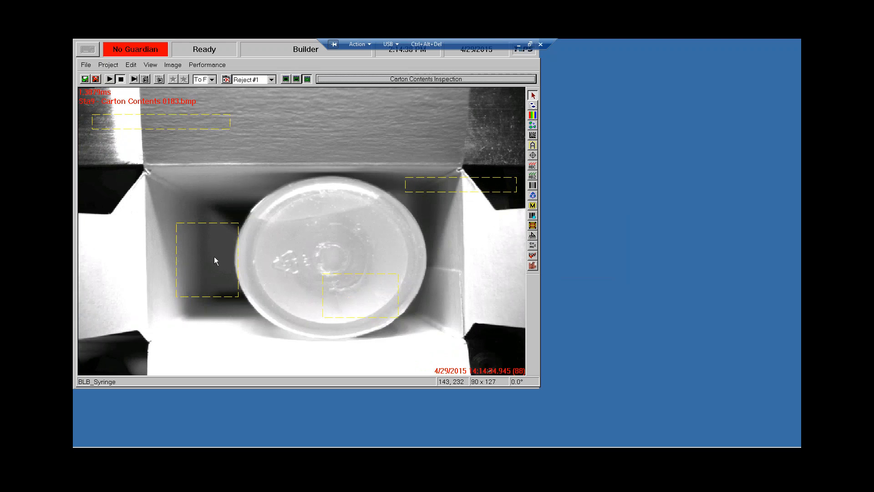
Go through carton images Reject #1 to Reject #4, re-running the inspection to see which tools fail
left_click(134, 79)
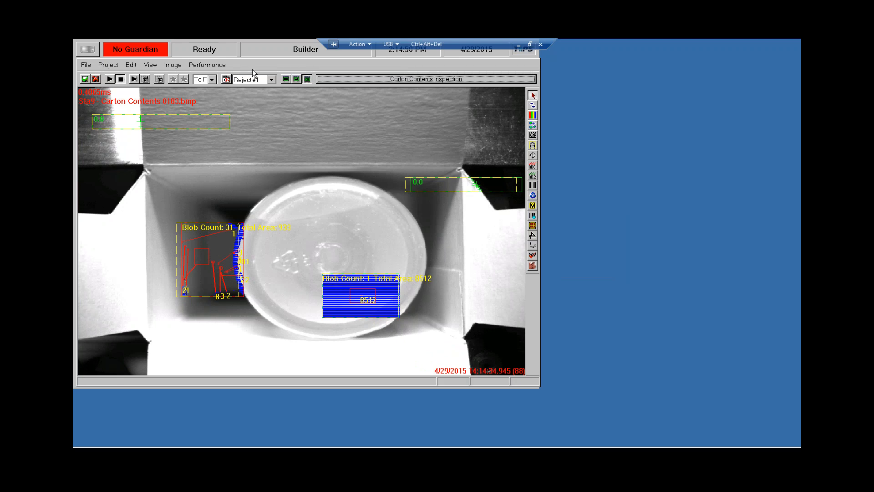
left_click(158, 80)
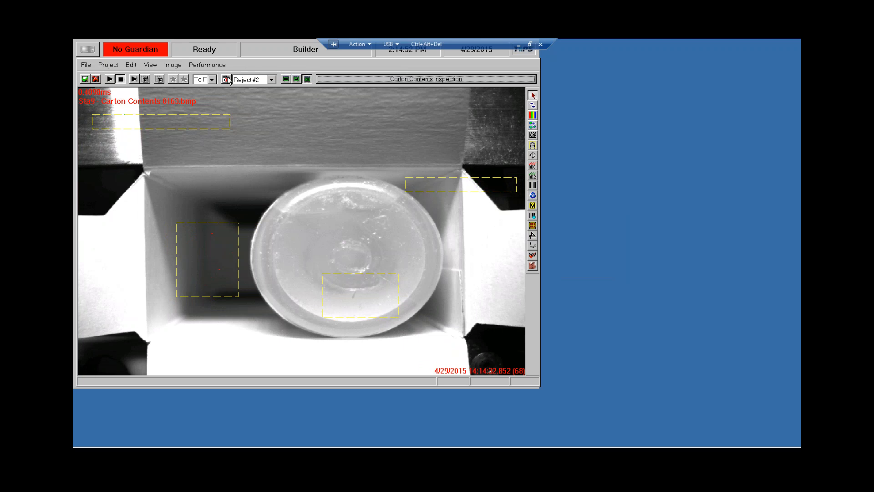
left_click(158, 80)
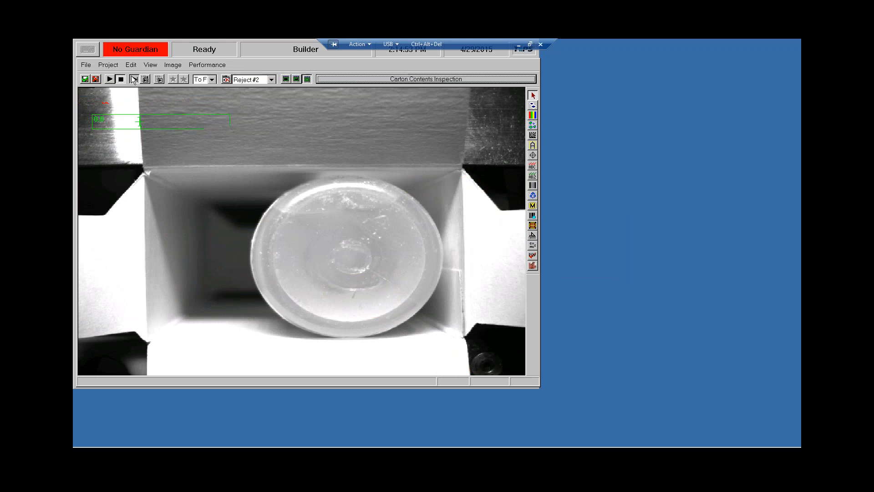
left_click(226, 81)
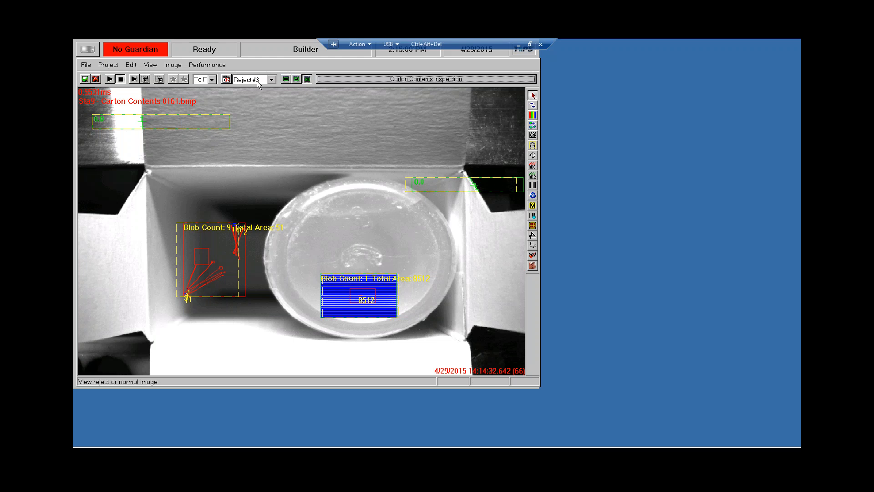
left_click(226, 80)
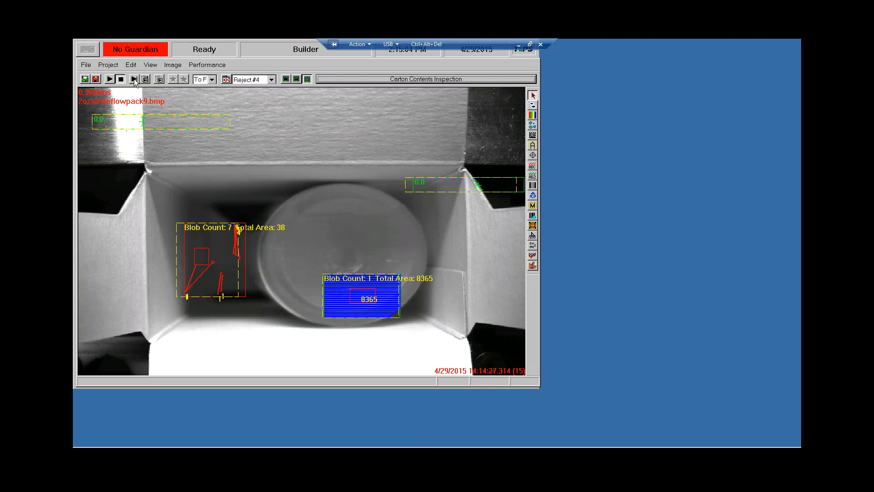
Re-run the inspection on carton images Reject #5, #6 and #7 to compare the syringe and bottle blob results
left_click(226, 79)
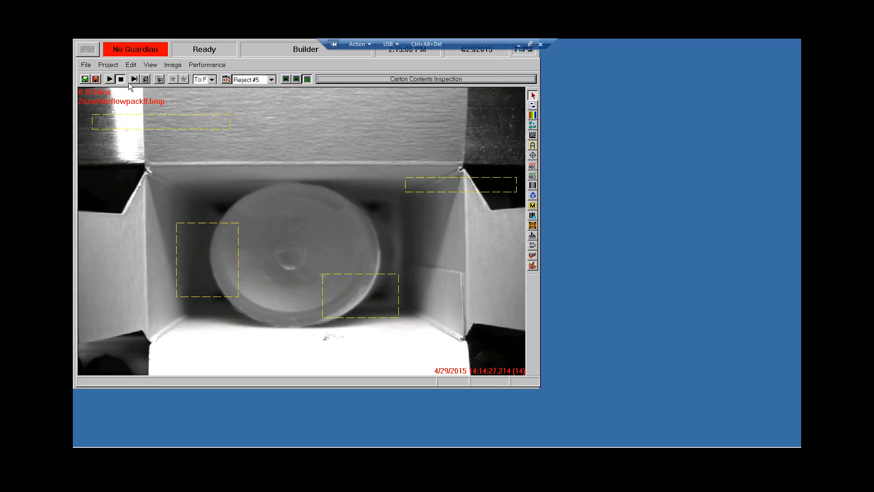
left_click(134, 79)
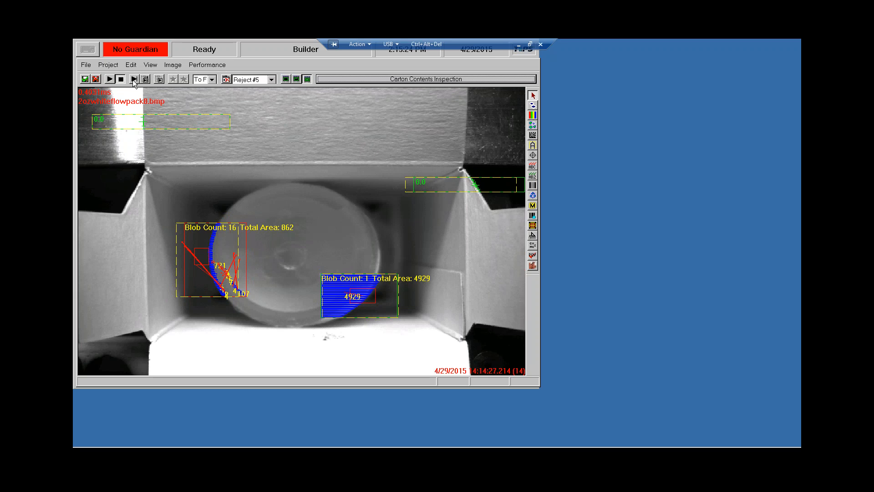
left_click(226, 79)
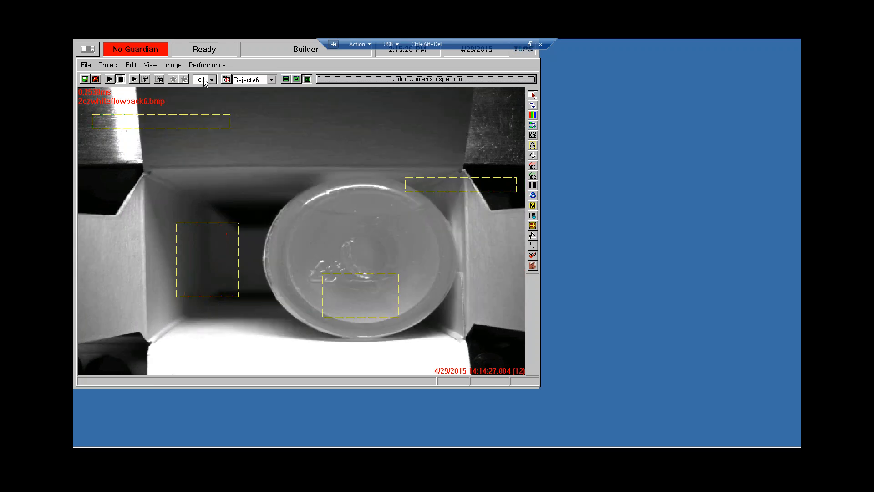
left_click(133, 77)
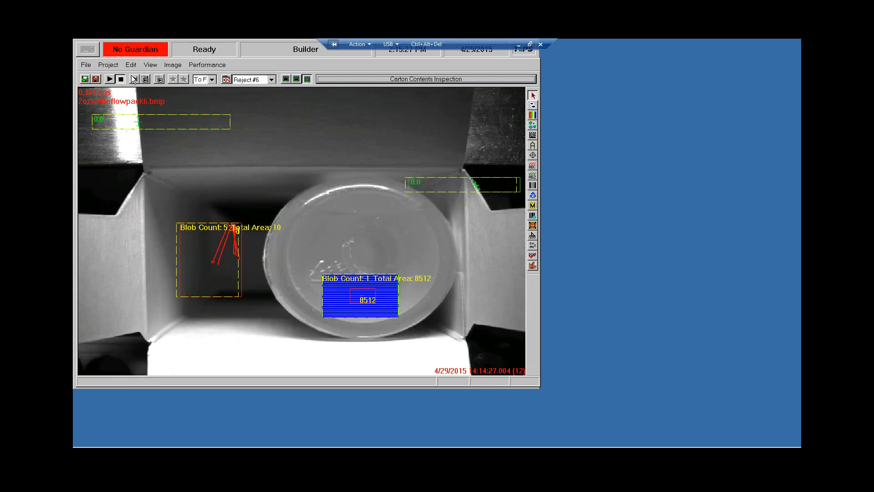
left_click(227, 80)
left_click(134, 79)
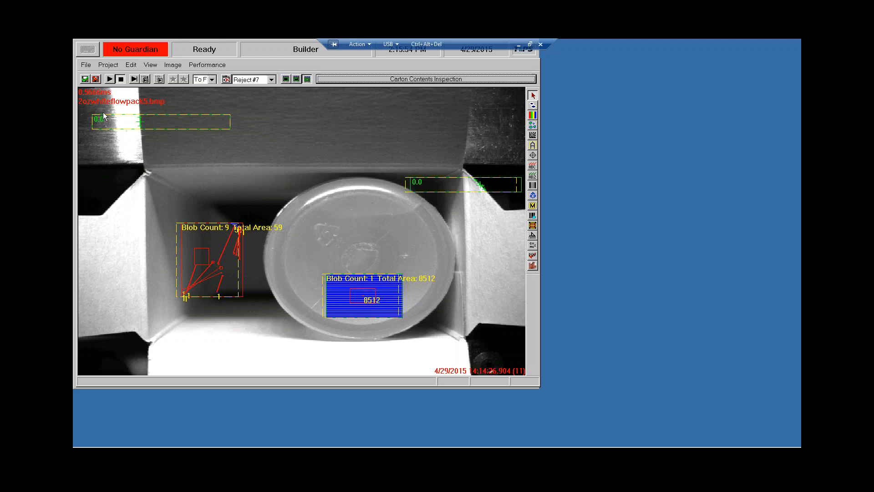
Examine the CPV_L tool's run-time settings and its Use as Reference options, keeping Both
left_click(199, 127)
double_click(199, 124)
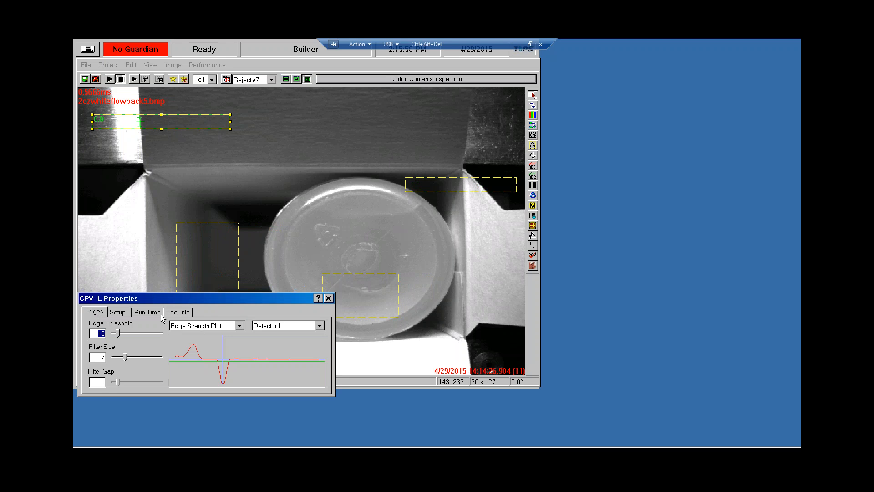
left_click(147, 311)
left_click_drag(237, 298, 338, 173)
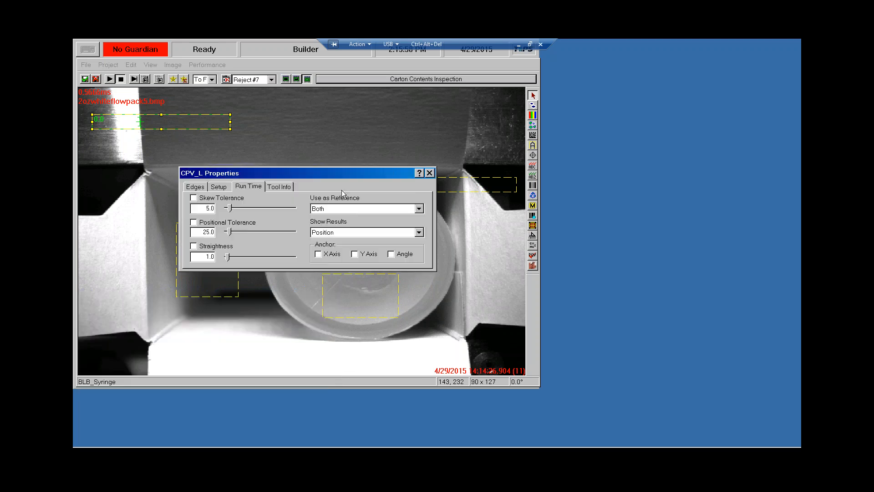
left_click(376, 208)
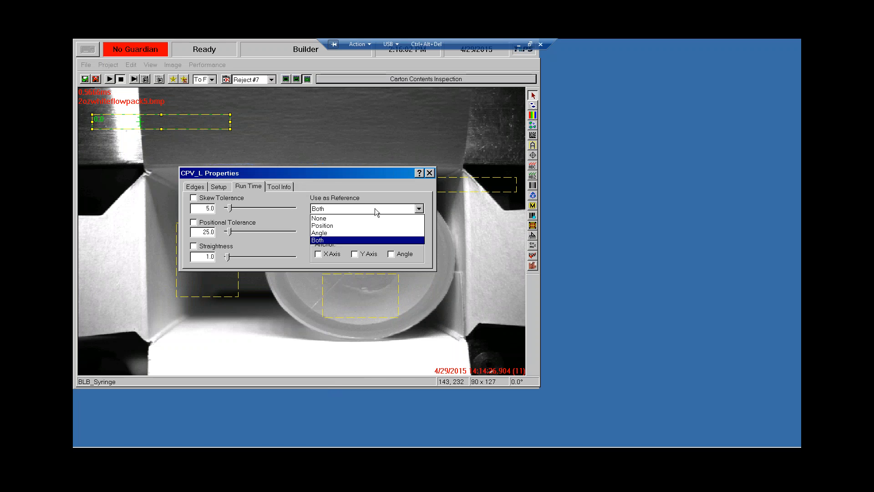
left_click(375, 208)
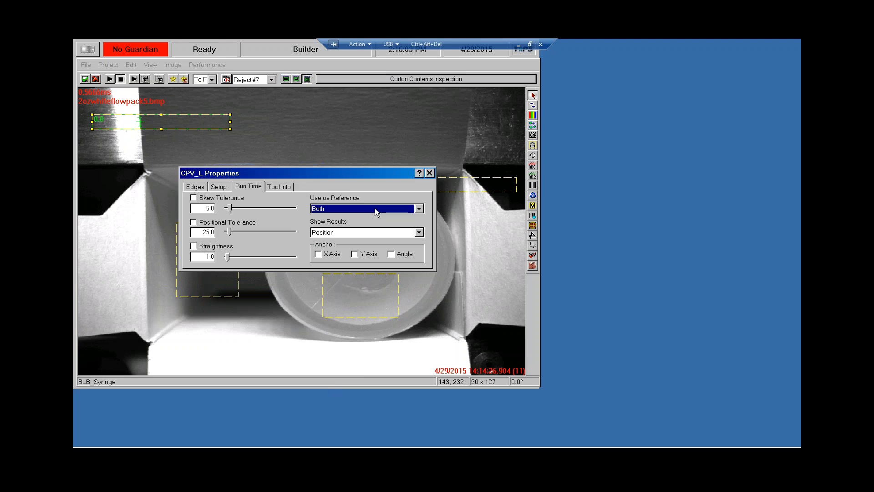
Try the skew, positional and straightness tolerances on CPV_L, switch them off again, and leave its anchor options off
left_click(218, 199)
left_click(213, 223)
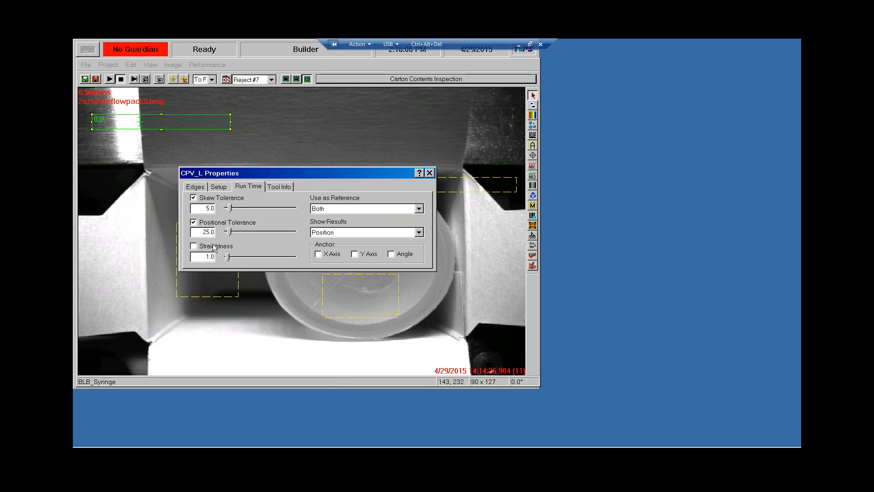
left_click(215, 246)
left_click(215, 248)
left_click(216, 223)
left_click(216, 199)
left_click(397, 257)
left_click(343, 255)
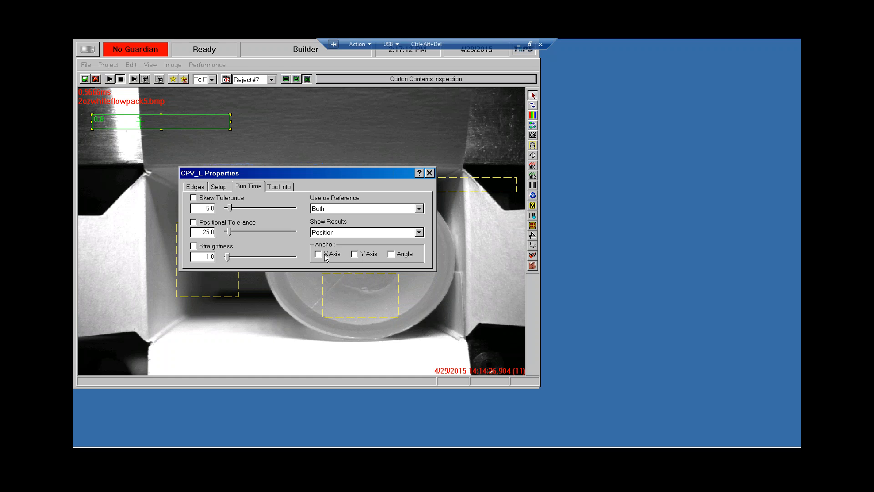
Examine the CPV_R tool's run-time settings and its name, location and result lines, and close its properties
left_click(463, 191)
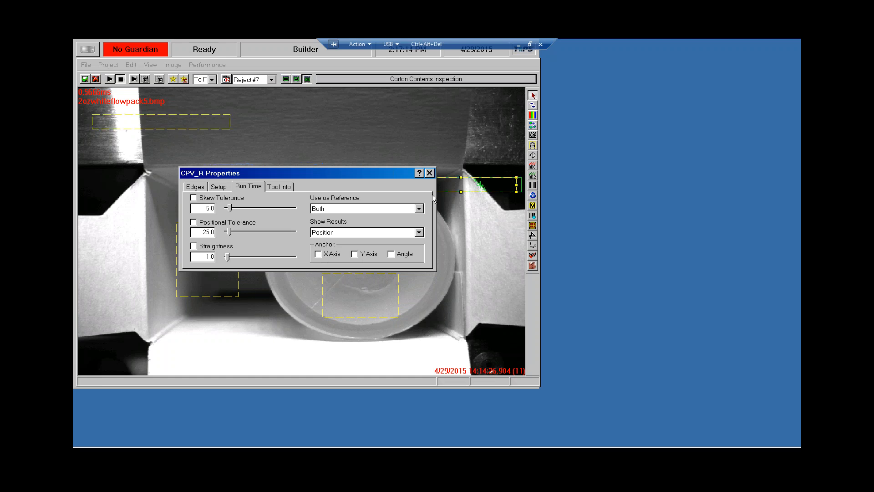
left_click(277, 188)
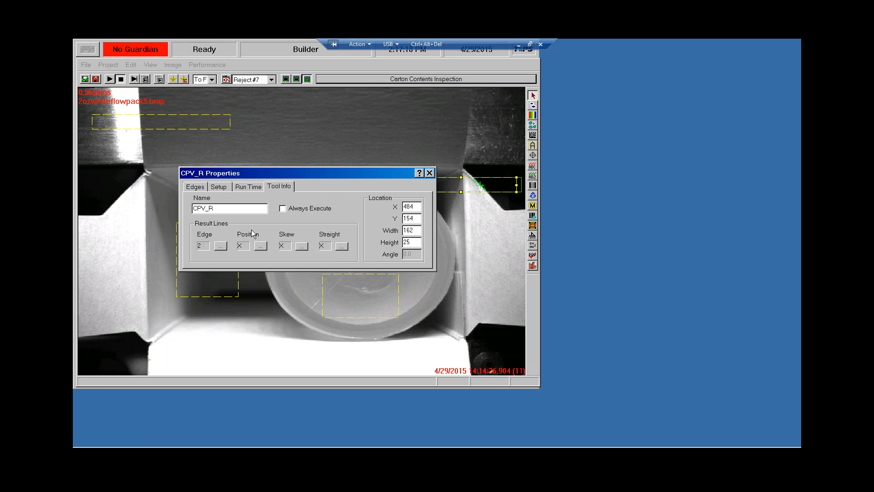
left_click(227, 208)
left_click(430, 173)
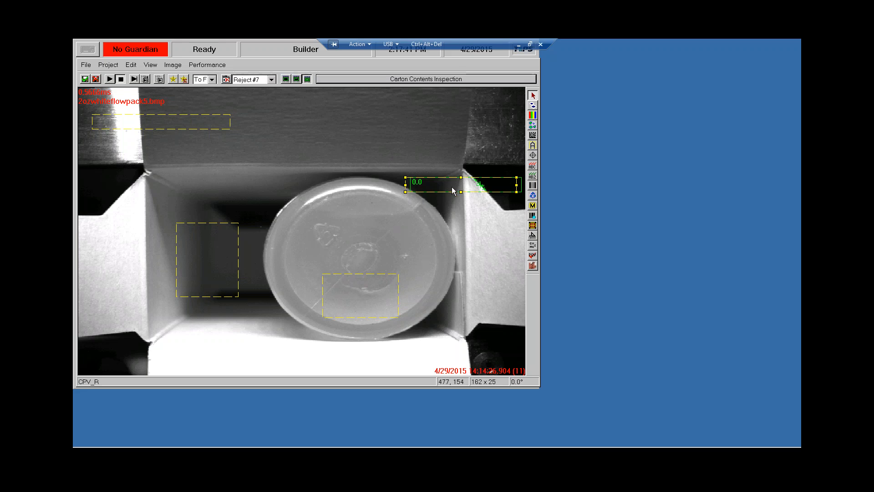
Review the CPV_L and BLB_Syringe tools on the reject image, and reopen and close CPV_R's properties
left_click(194, 127)
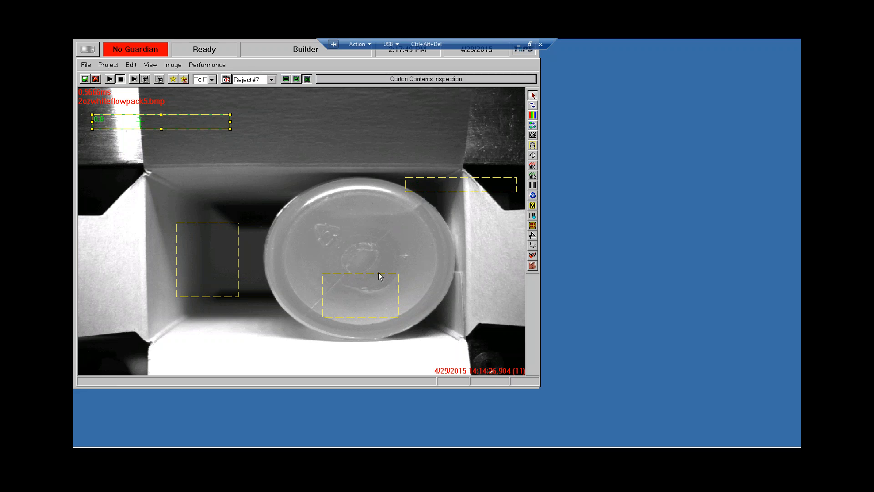
left_click(230, 274)
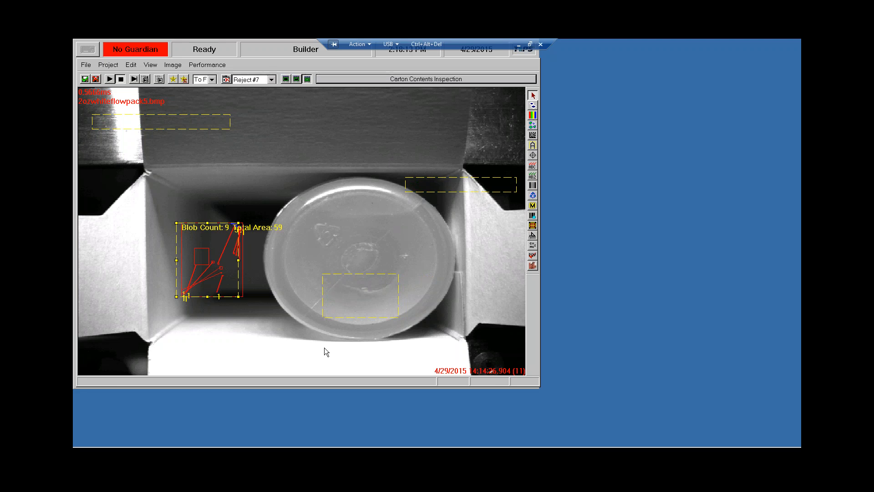
double_click(482, 188)
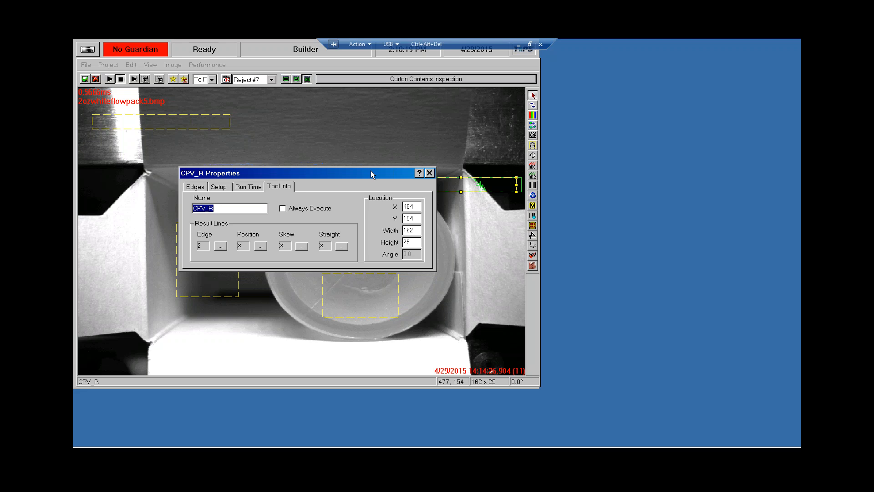
left_click(429, 173)
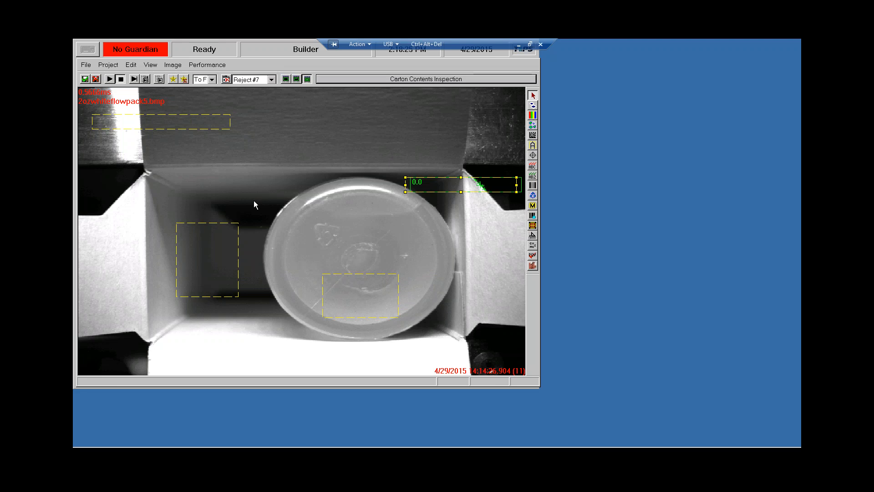
Run the inspection once on the Reject #7 image and bring up the Reject #5 image
left_click(134, 79)
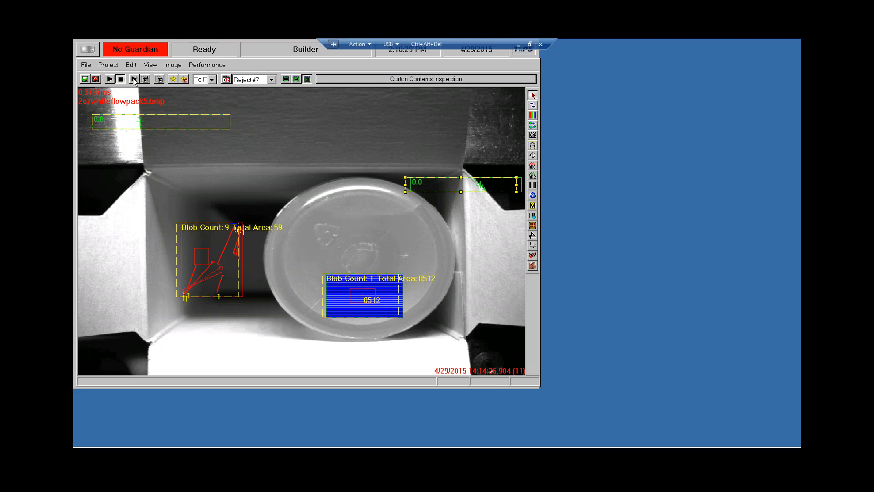
left_click(256, 81)
left_click(245, 147)
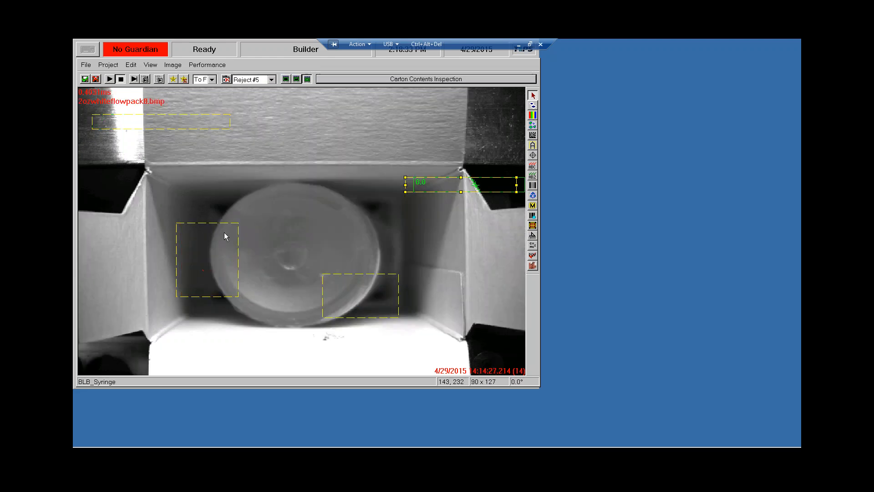
Run the inspection with the display set to All Images, and stop it on a passing carton
left_click(109, 79)
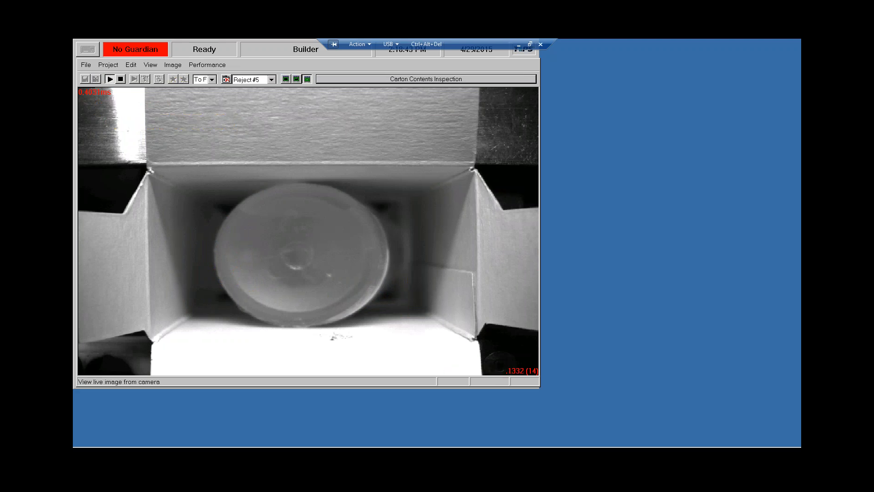
left_click(245, 81)
scroll(271, 97, "up", 2)
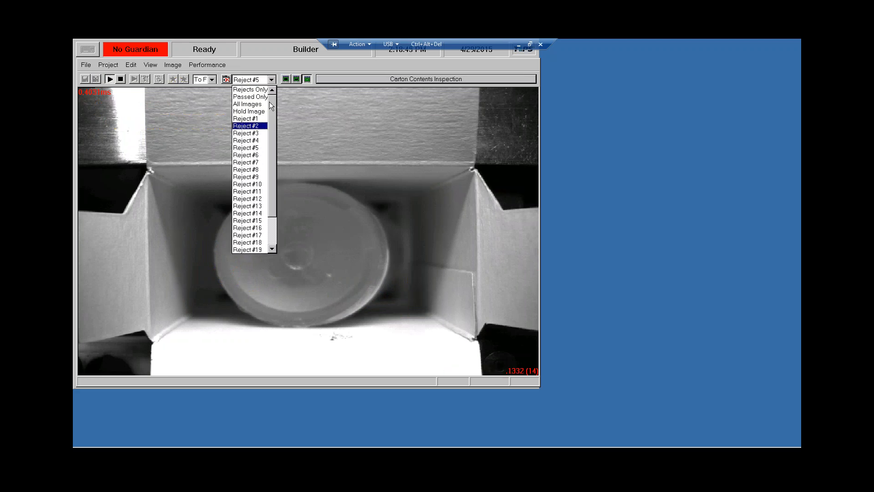
left_click(262, 103)
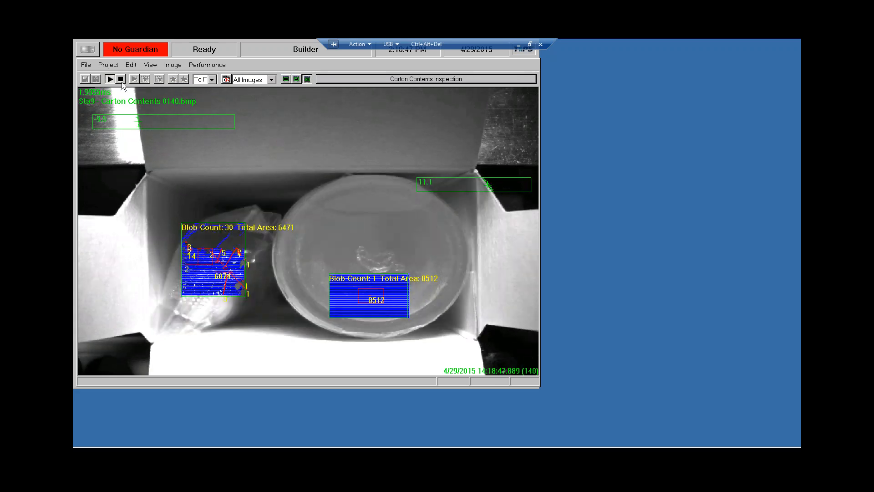
left_click(121, 79)
Examine the BLB_Syringe tool's segmenter settings and its Edges - All filtered image on the passing carton, and close its properties
left_click(216, 260)
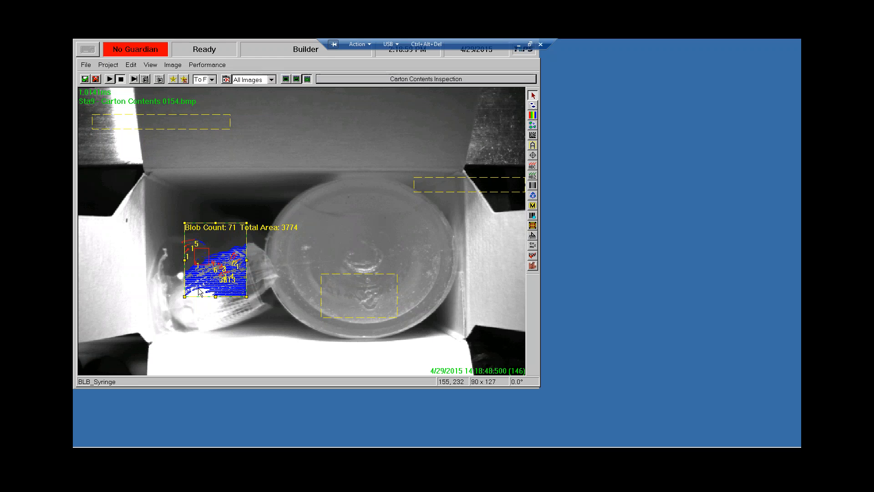
left_click(268, 218)
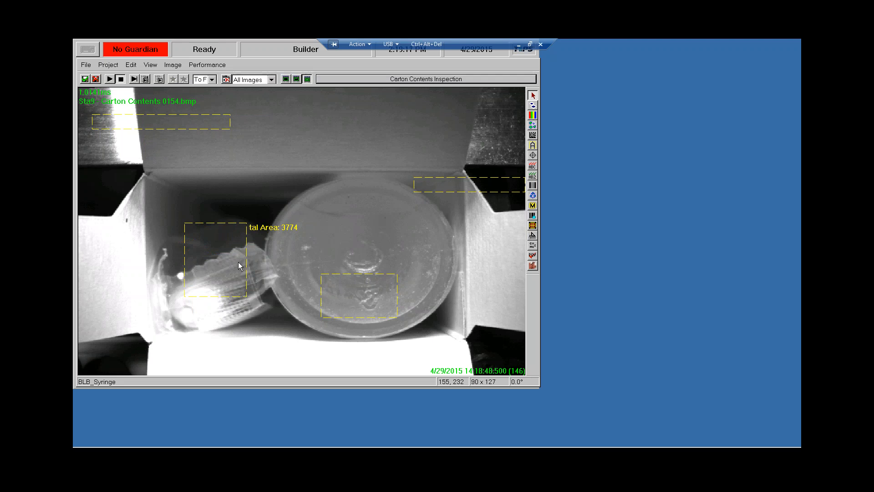
double_click(228, 284)
left_click_drag(222, 299, 337, 156)
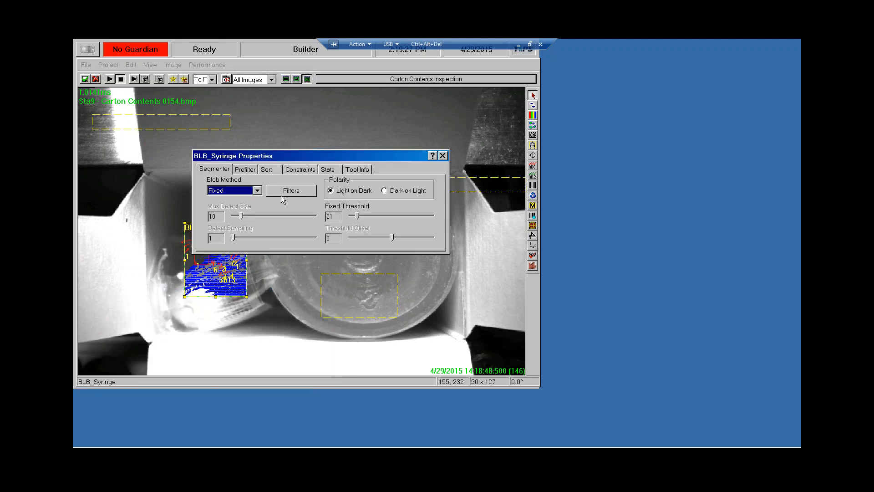
left_click(287, 191)
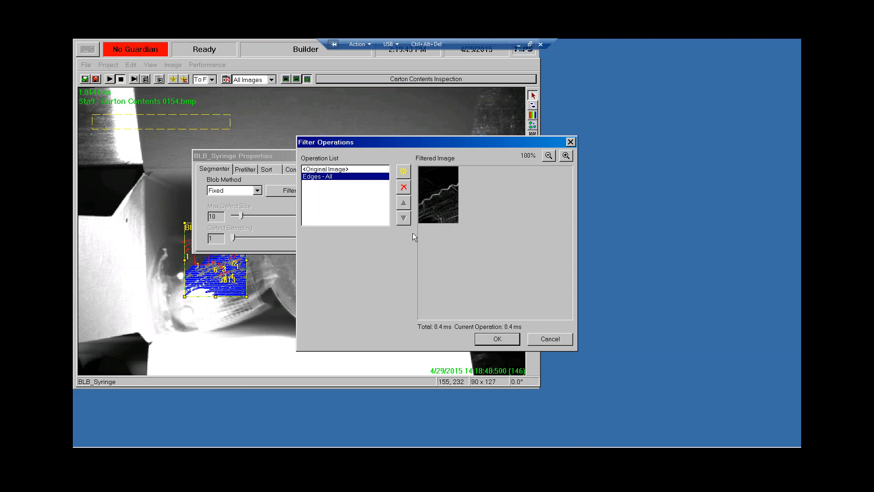
left_click(508, 340)
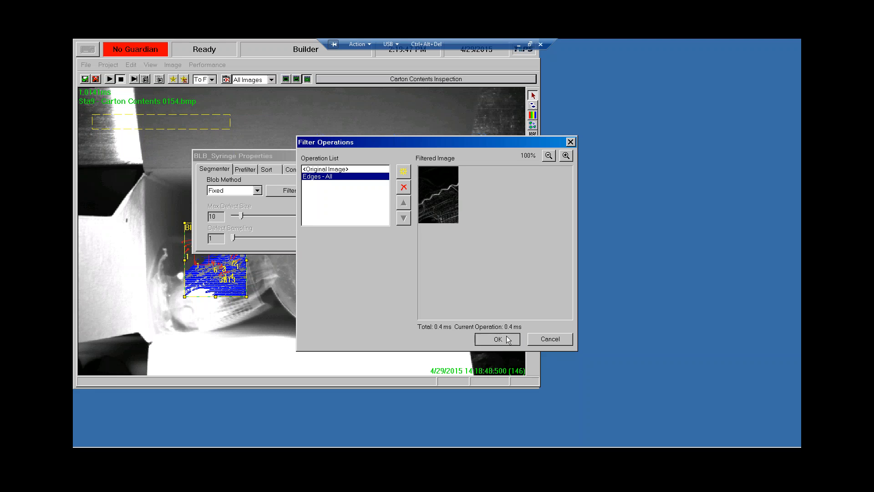
left_click(443, 156)
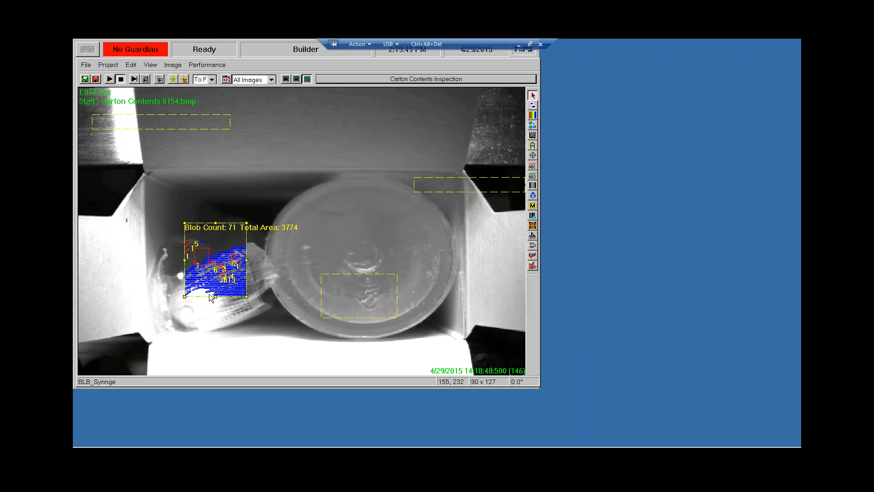
Show Reject #1 and examine BLB_Syringe's Edges - All filtered image on it, leaving the filter and tool properties unchanged
left_click(224, 81)
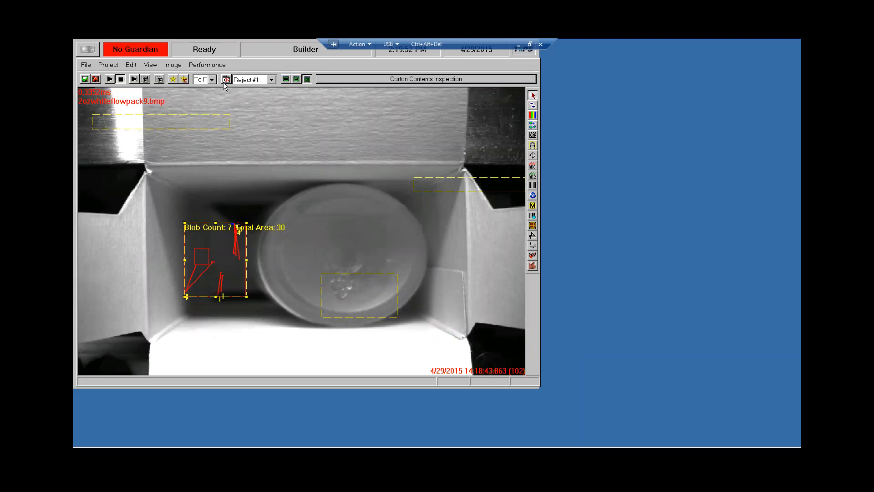
double_click(225, 268)
left_click(284, 191)
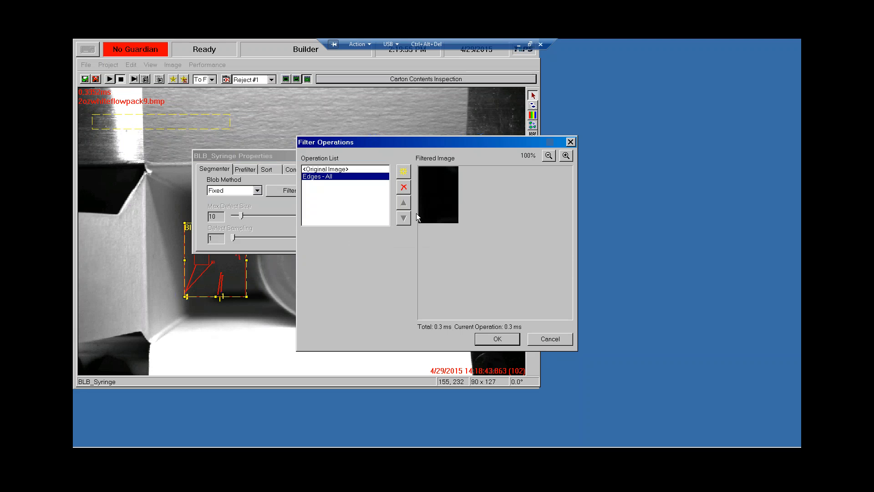
left_click(550, 341)
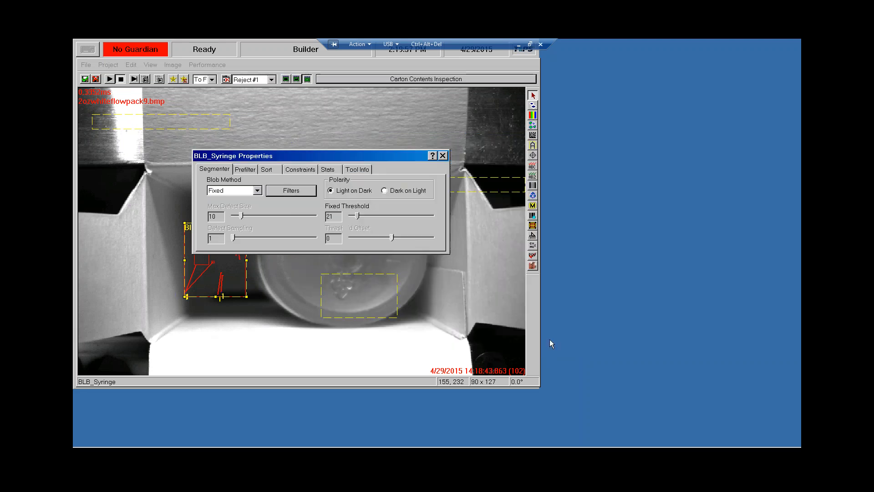
left_click(443, 157)
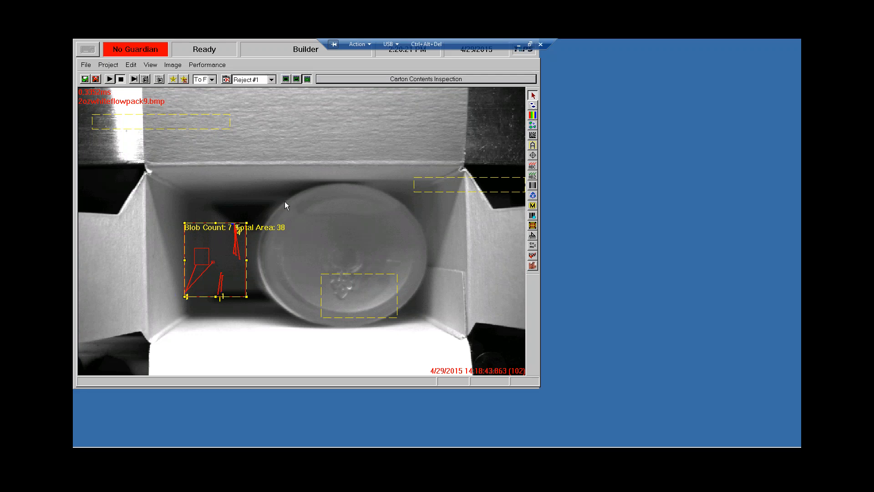
Restart the inspection, switch the display from Reject #1 back to All Images, and stop the run
left_click(110, 79)
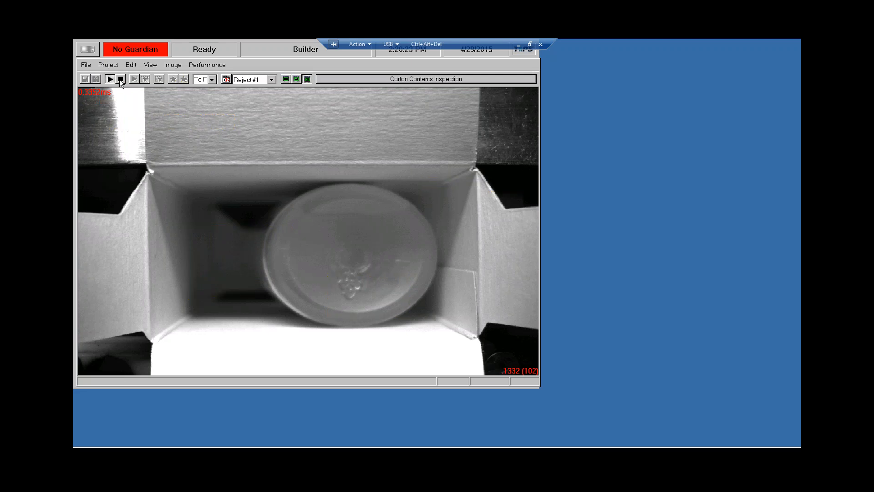
left_click(253, 80)
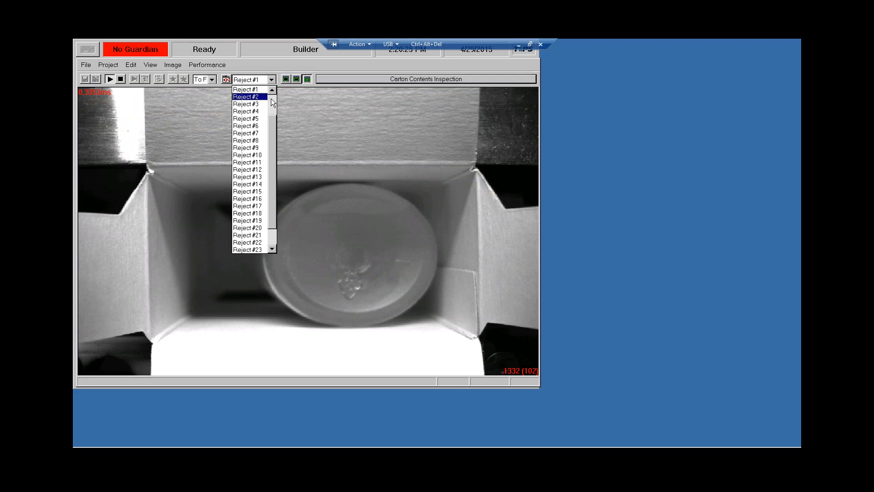
scroll(273, 102, "up", 3)
left_click(249, 104)
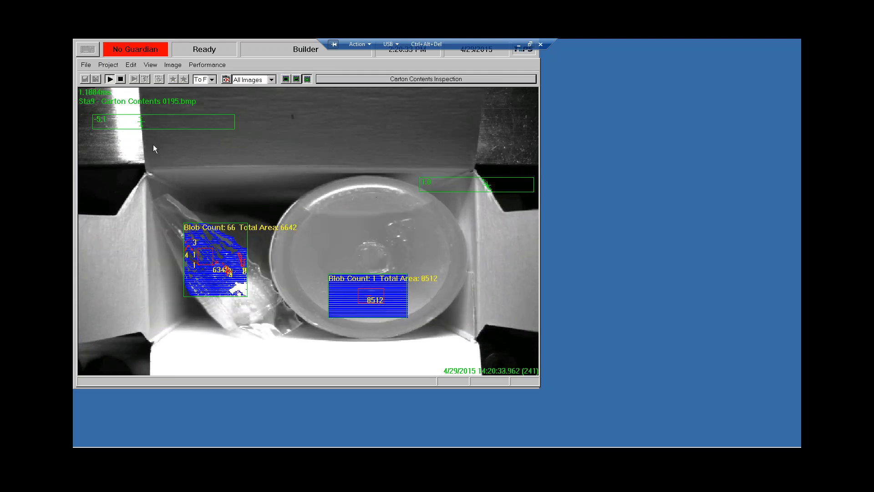
left_click(121, 79)
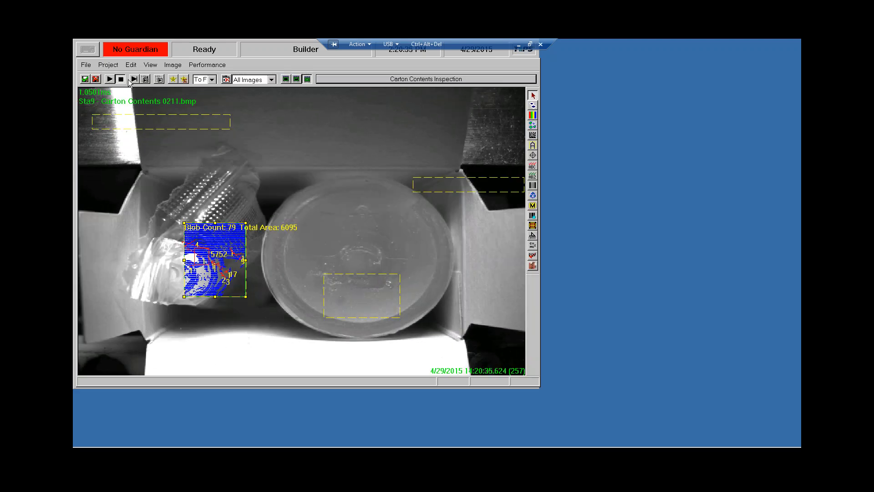
Review the BLB_Syringe blob results on the stored images from Reject #1 through Reject #9
left_click(226, 80)
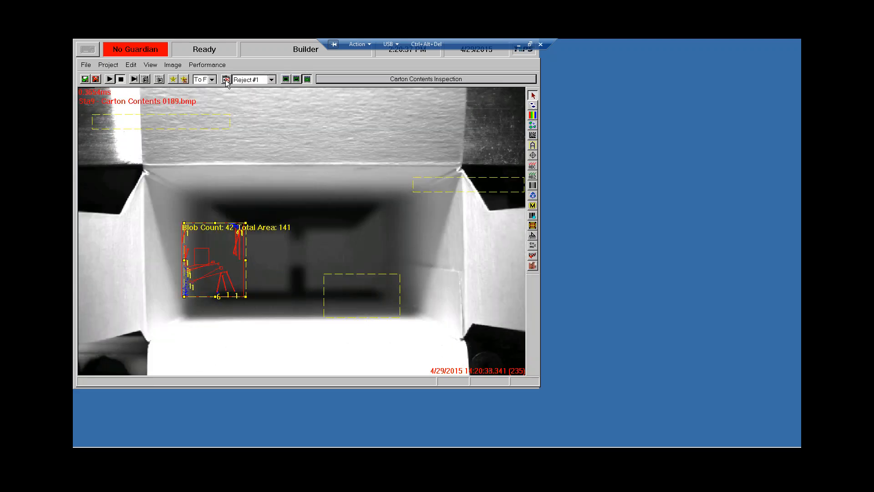
left_click(226, 79)
left_click(226, 80)
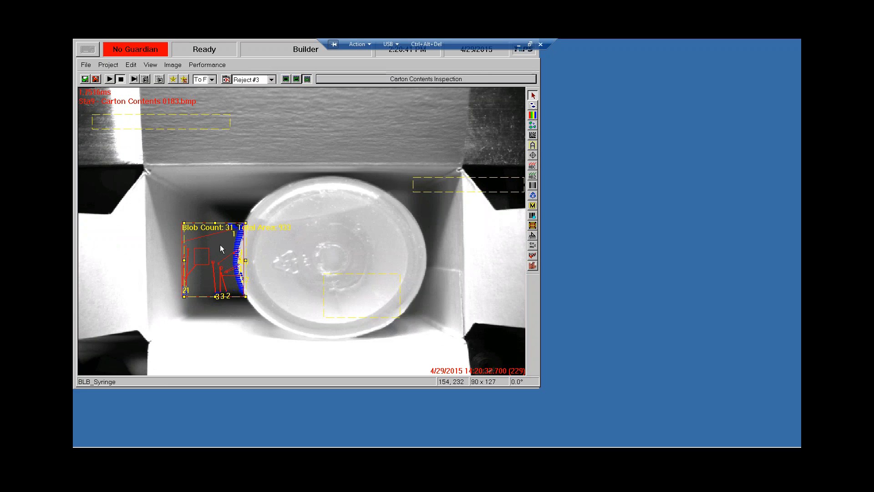
left_click(225, 80)
left_click(225, 80)
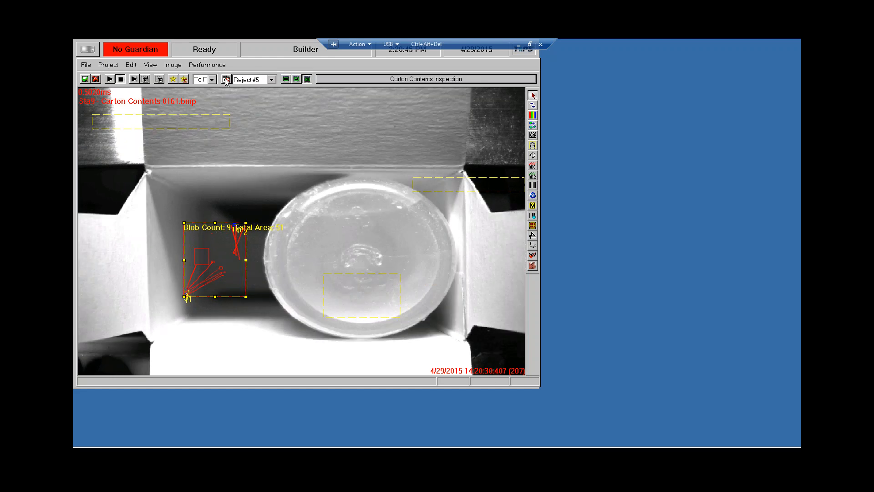
left_click(226, 79)
left_click(226, 80)
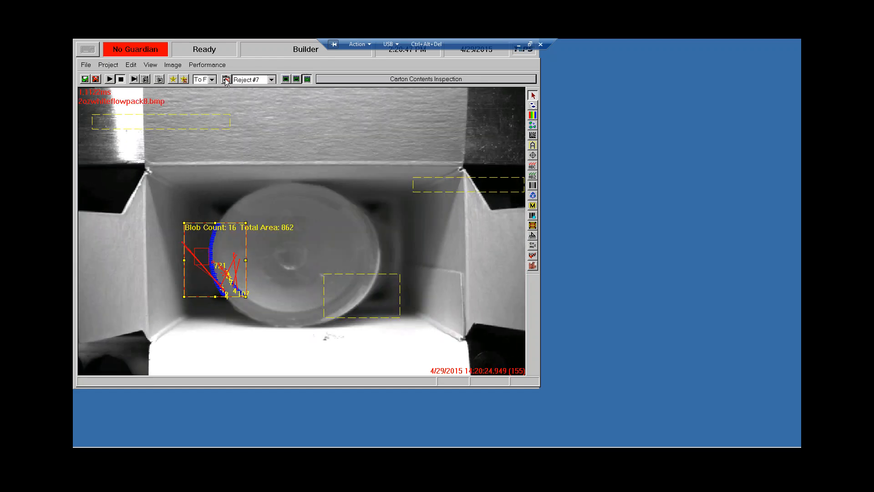
left_click(226, 80)
left_click(226, 80)
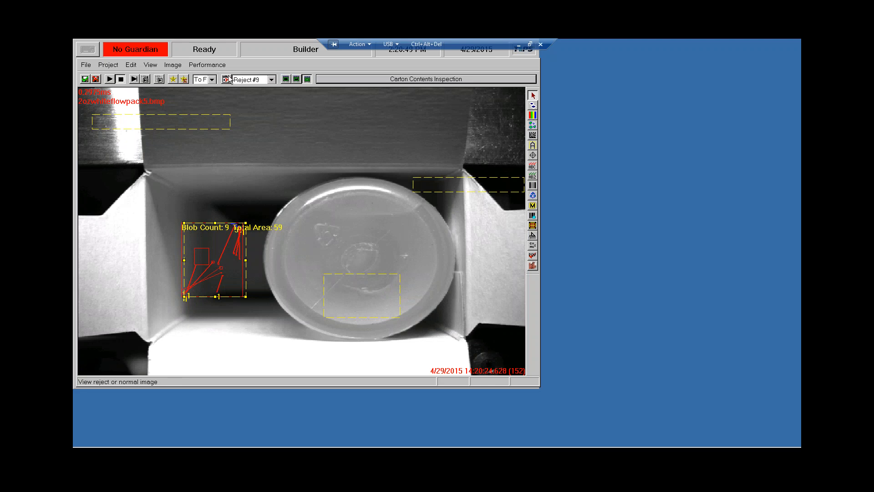
Return the display to All Images, run and stop the inspection, and execute a single inspection cycle
left_click(259, 80)
scroll(269, 96, "up", 2)
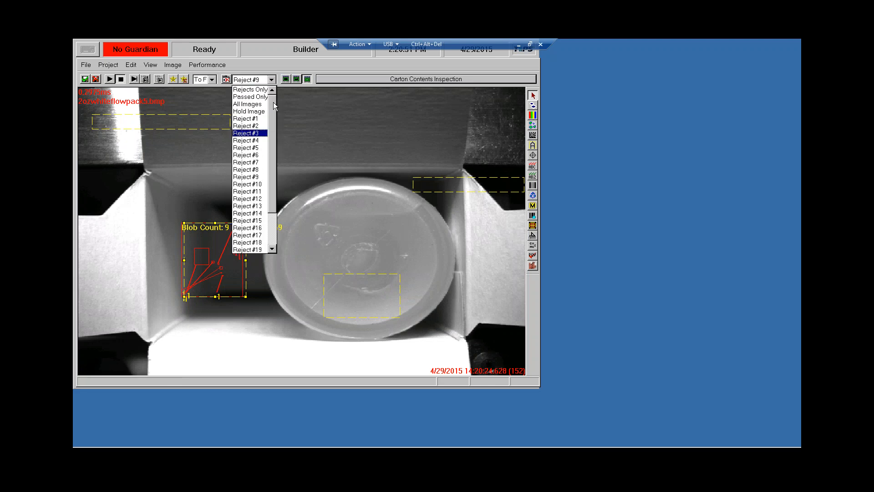
left_click(253, 103)
left_click(110, 80)
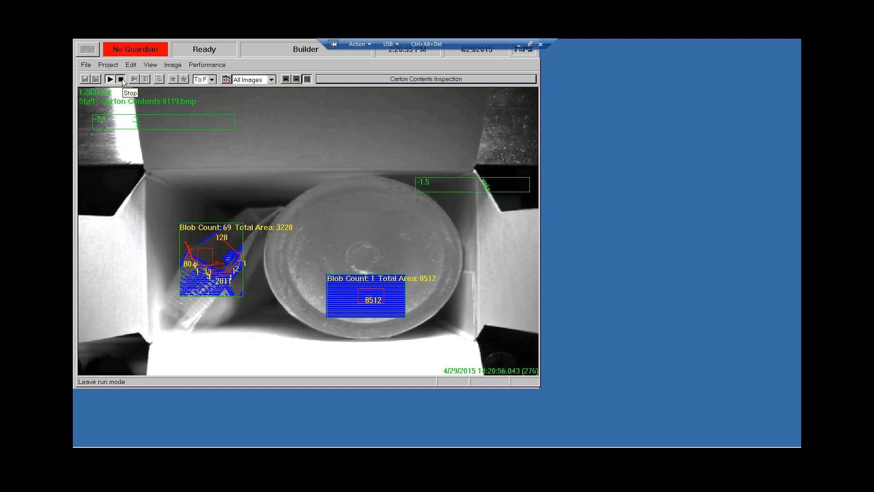
left_click(121, 81)
left_click(136, 79)
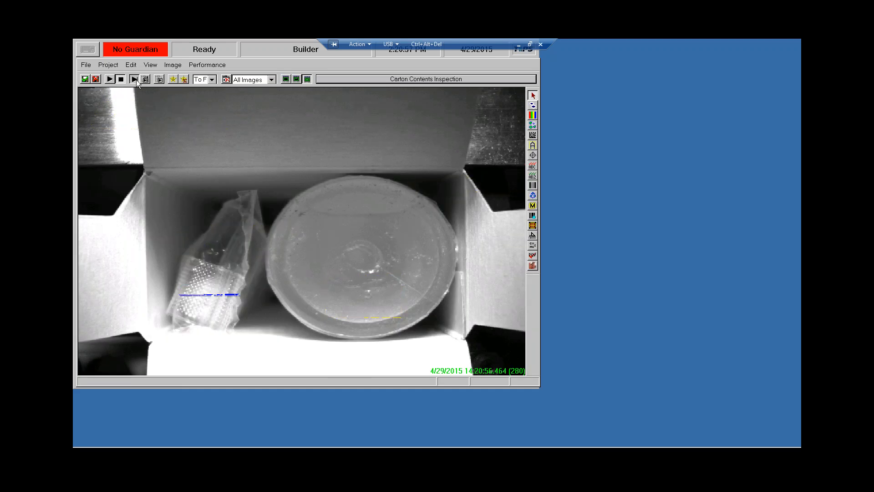